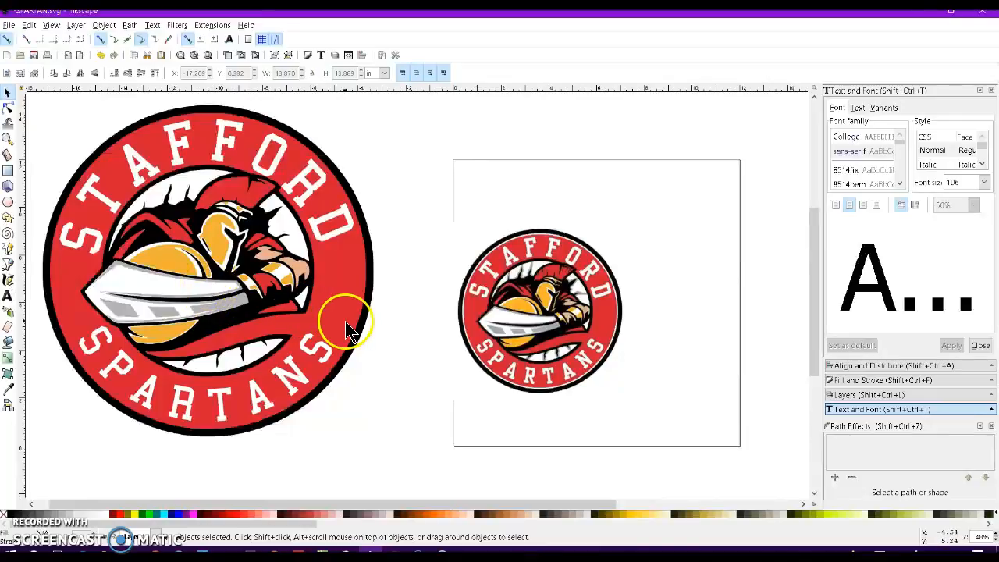
# Move the large finished Stafford Spartans logo up and away from the page to clear the canvas.
pyautogui.click(310, 363)
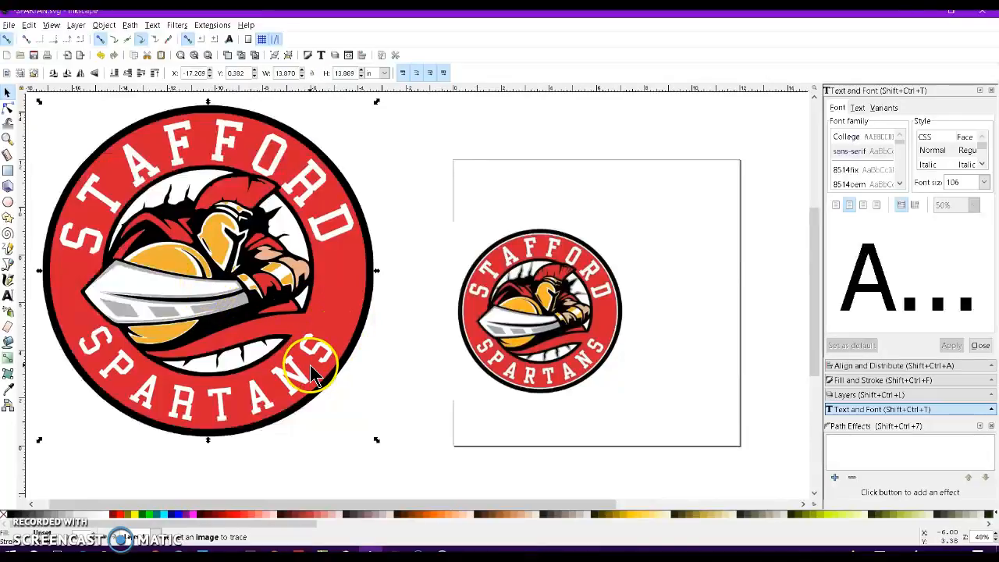
pyautogui.moveTo(310, 364); pyautogui.dragTo(48, 104)
pyautogui.scroll(-2, 261, 249)
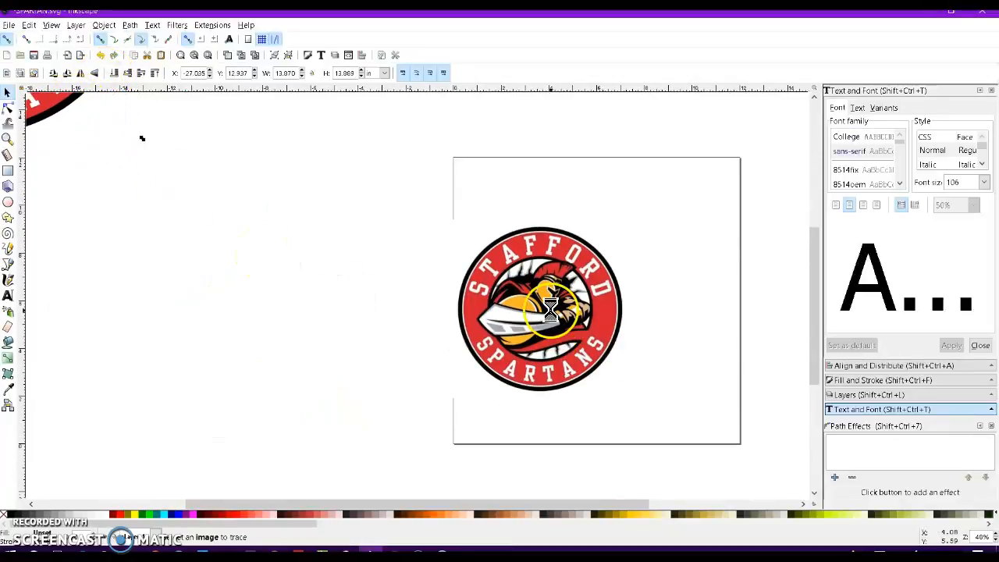
# Trace the small Stafford Spartans logo image with Trace Bitmap, using multiple-scan Colors mode with 8 scans.
pyautogui.click(613, 295)
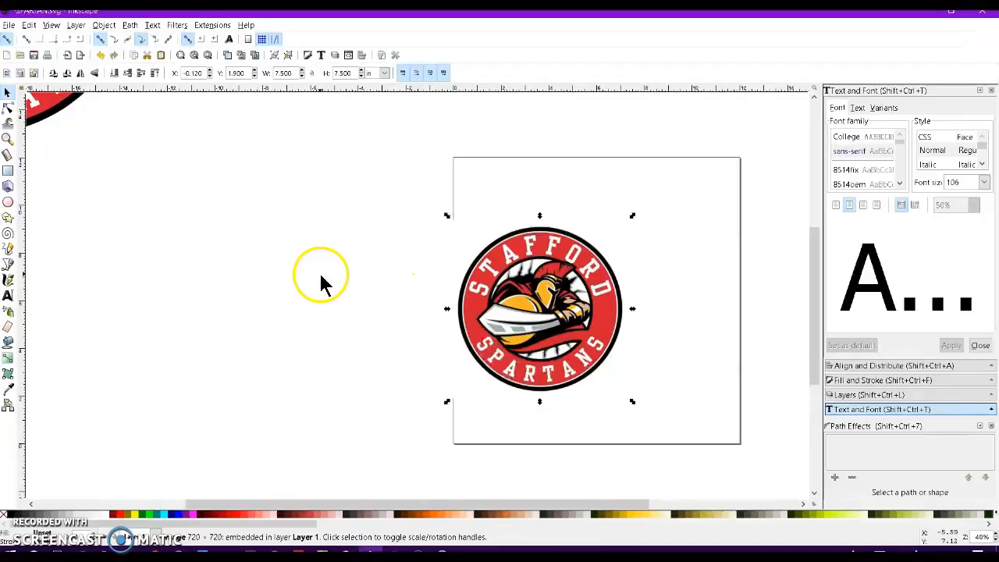
pyautogui.click(130, 25)
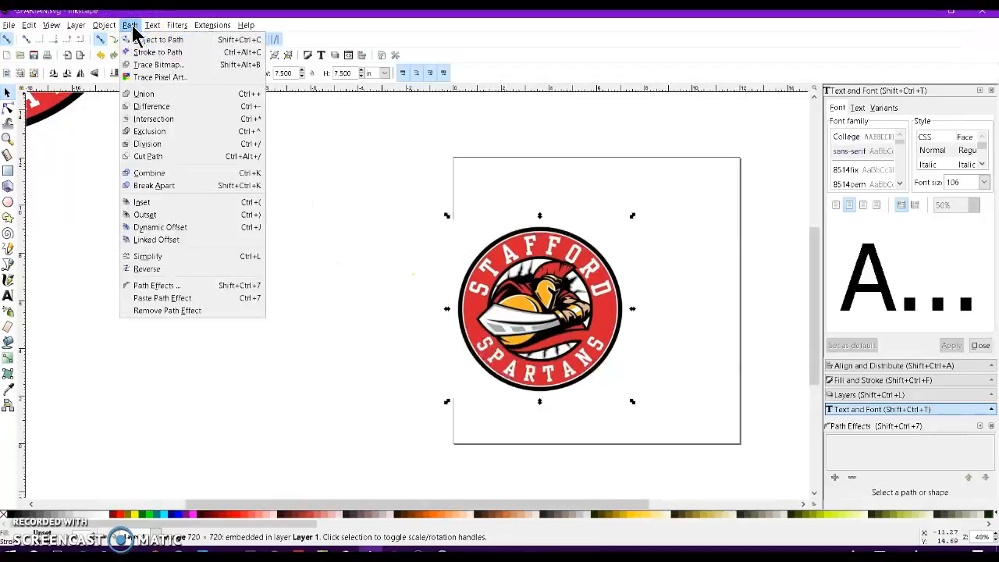
pyautogui.click(164, 65)
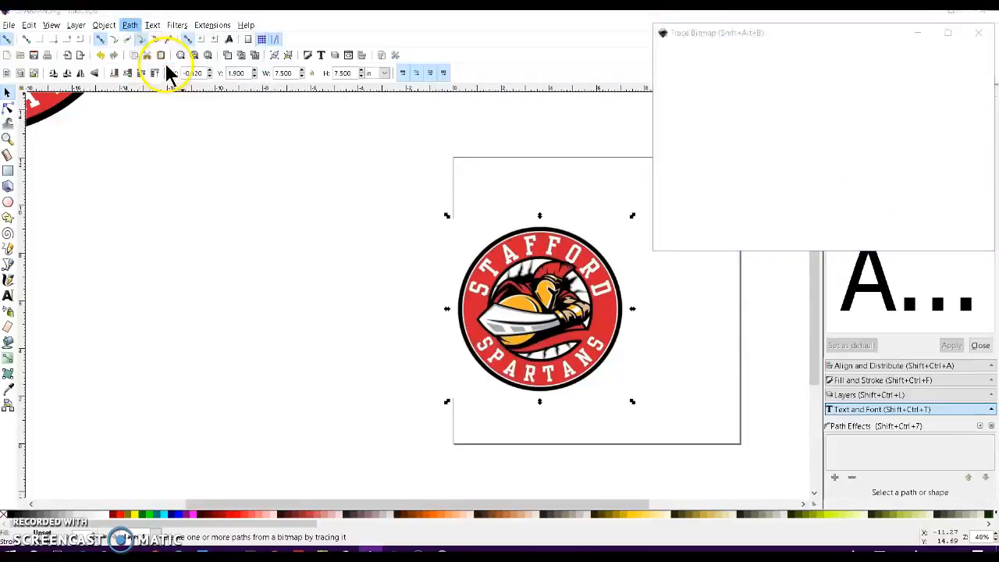
pyautogui.moveTo(811, 45); pyautogui.dragTo(775, 93)
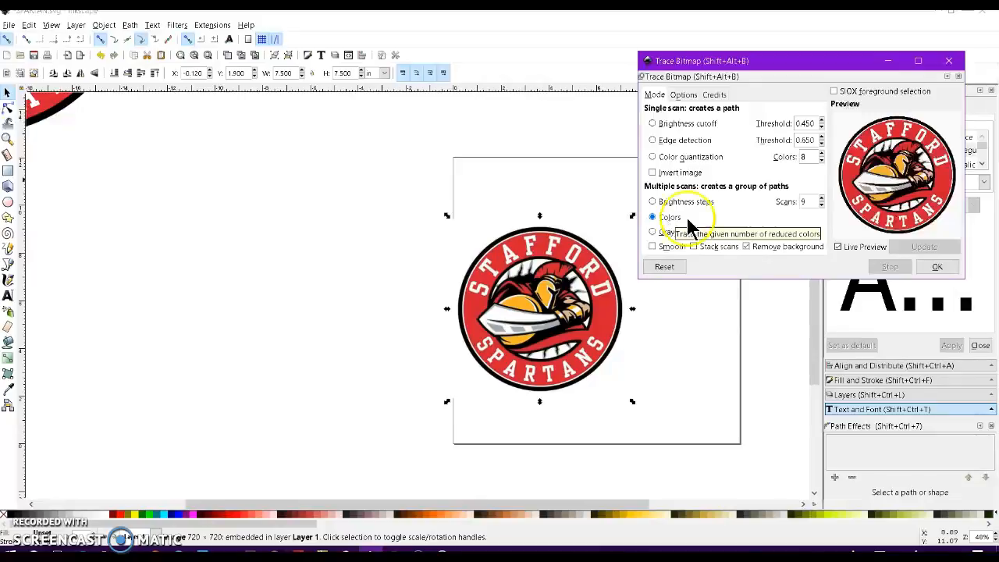
pyautogui.click(821, 205)
pyautogui.click(820, 205)
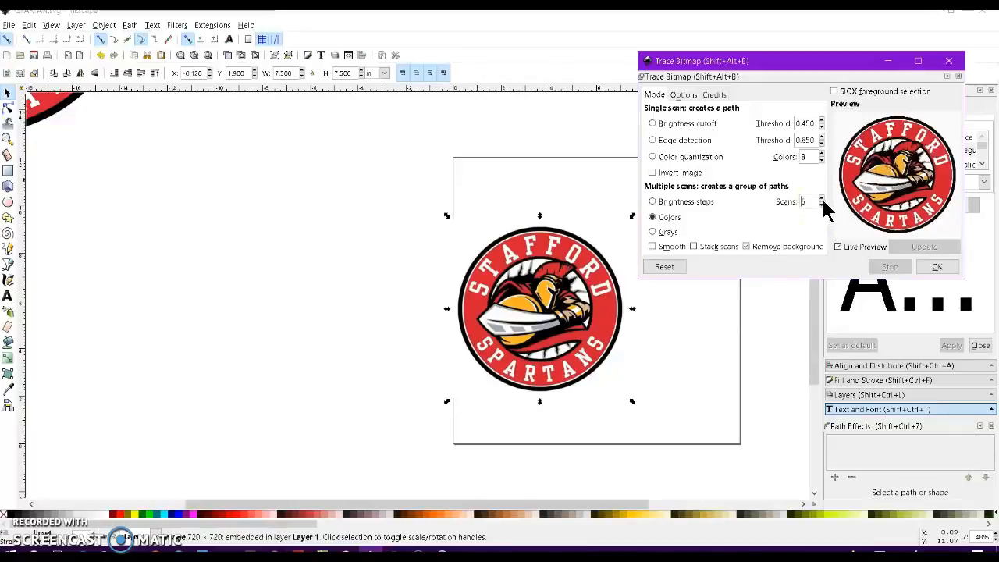
pyautogui.click(821, 198)
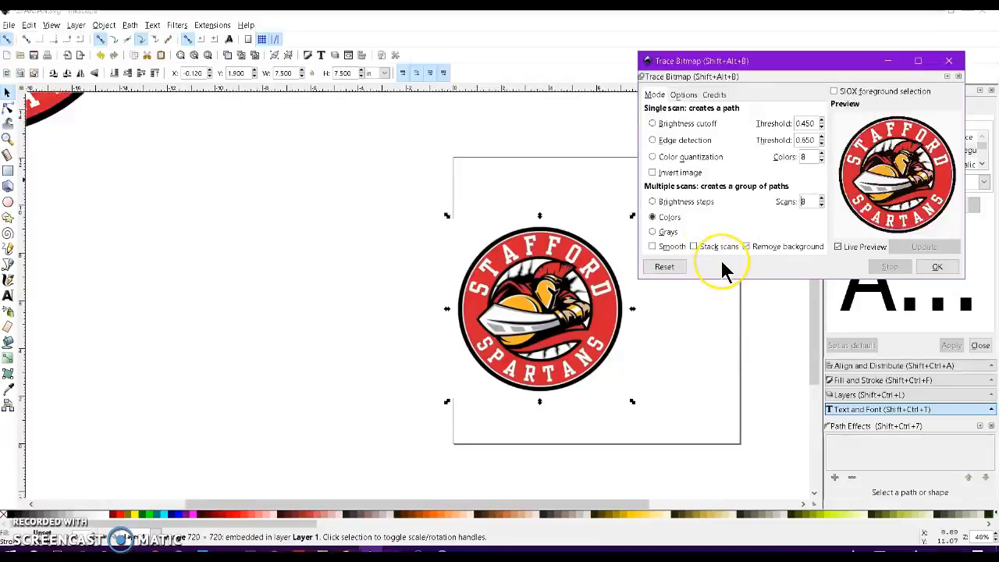
pyautogui.click(938, 267)
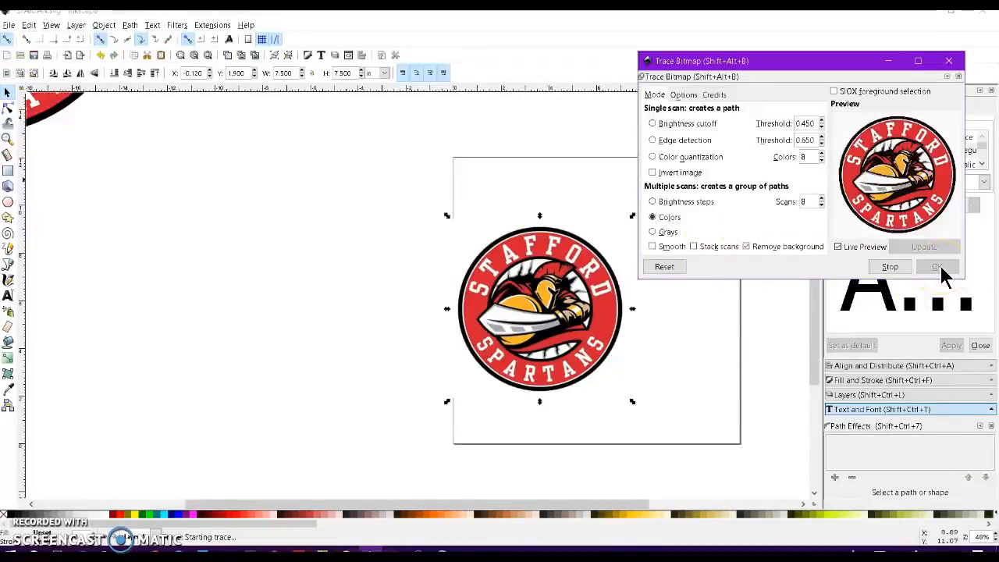
pyautogui.click(699, 381)
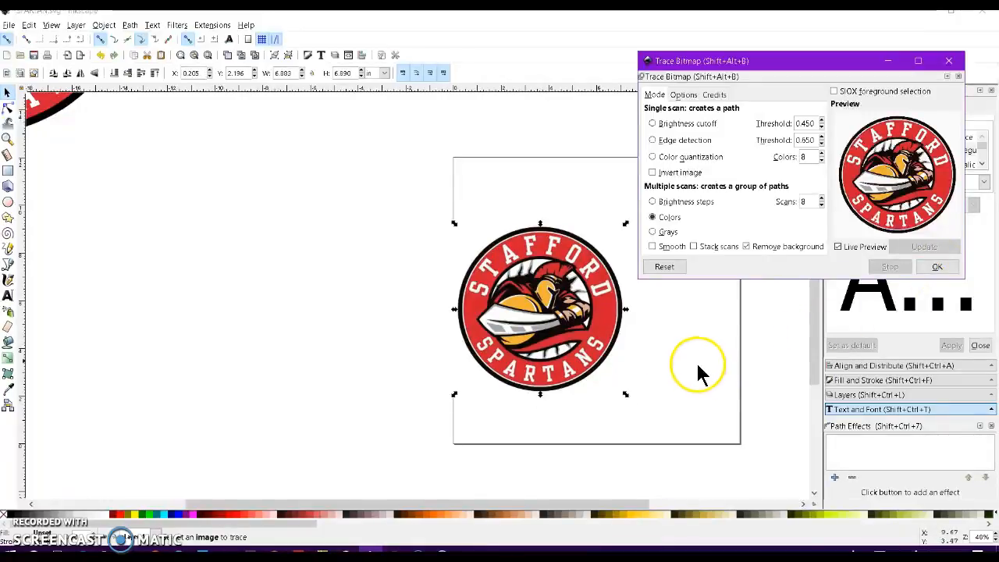
# Move the traced logo to the empty canvas left of the page, close Trace Bitmap, and ungroup the trace.
pyautogui.moveTo(602, 322)
pyautogui.mouseDown()
pyautogui.moveTo(613, 316)
pyautogui.moveTo(258, 289)
pyautogui.moveTo(218, 272)
pyautogui.mouseUp()
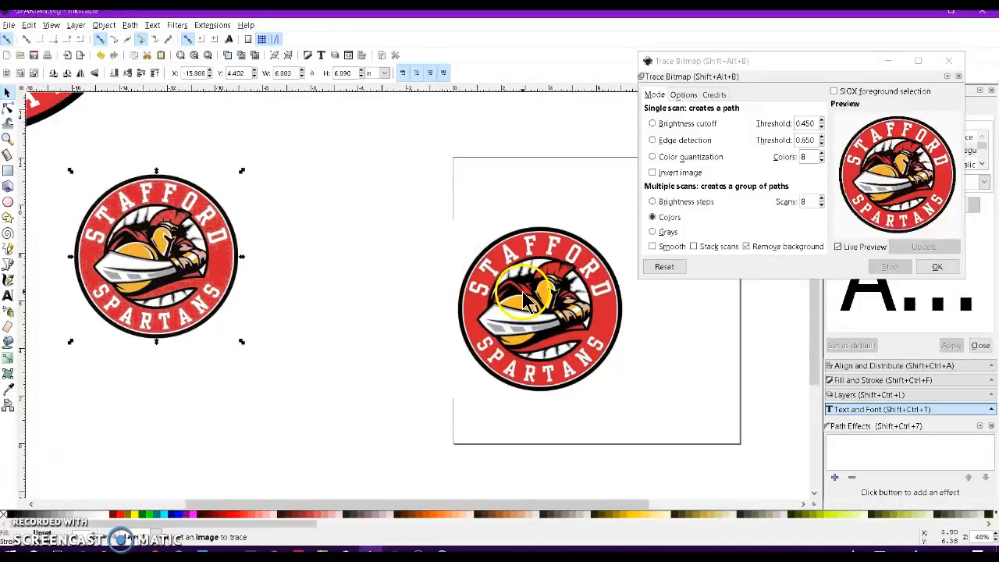
pyautogui.click(948, 61)
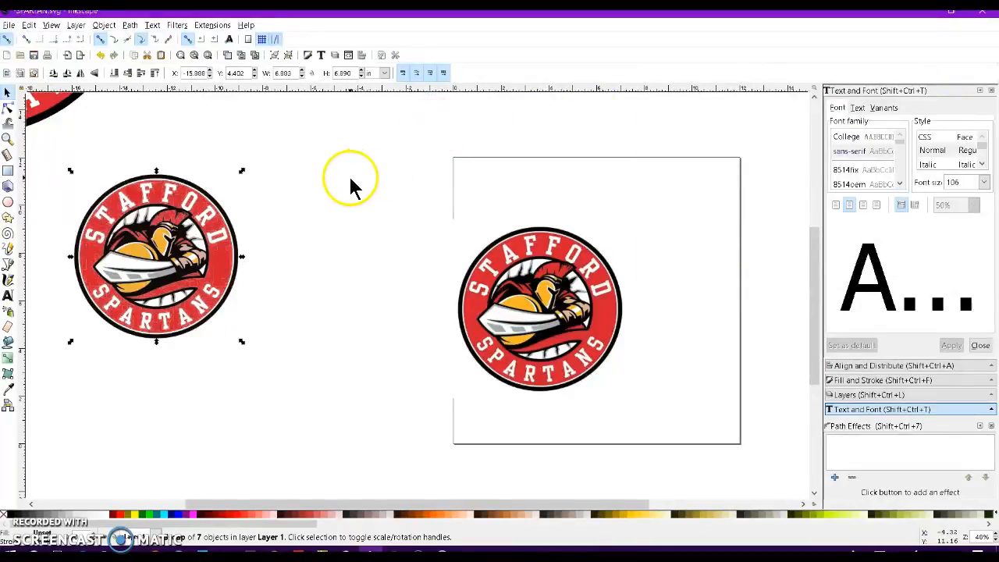
pyautogui.click(104, 25)
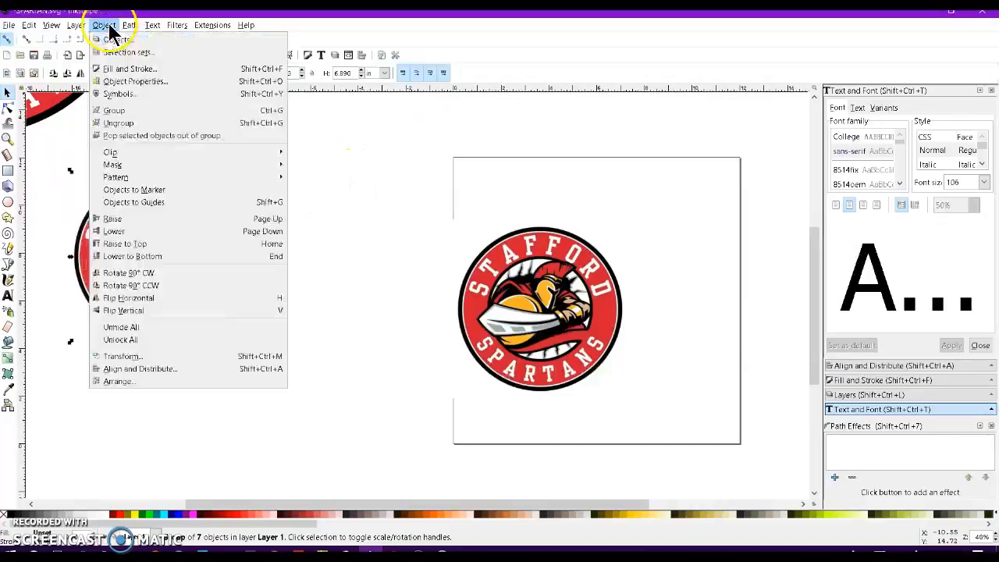
pyautogui.click(118, 123)
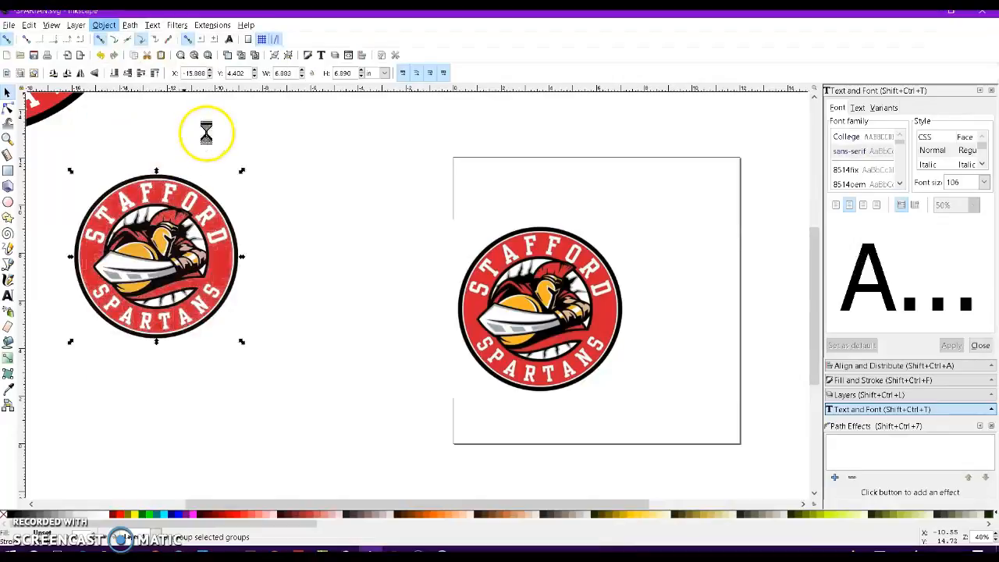
# Pull the traced colour layers apart, spreading the red, pale, black, gold and grey shapes across the empty canvas.
pyautogui.moveTo(217, 256)
pyautogui.mouseDown()
pyautogui.moveTo(457, 205)
pyautogui.moveTo(479, 186)
pyautogui.moveTo(484, 195)
pyautogui.mouseUp()
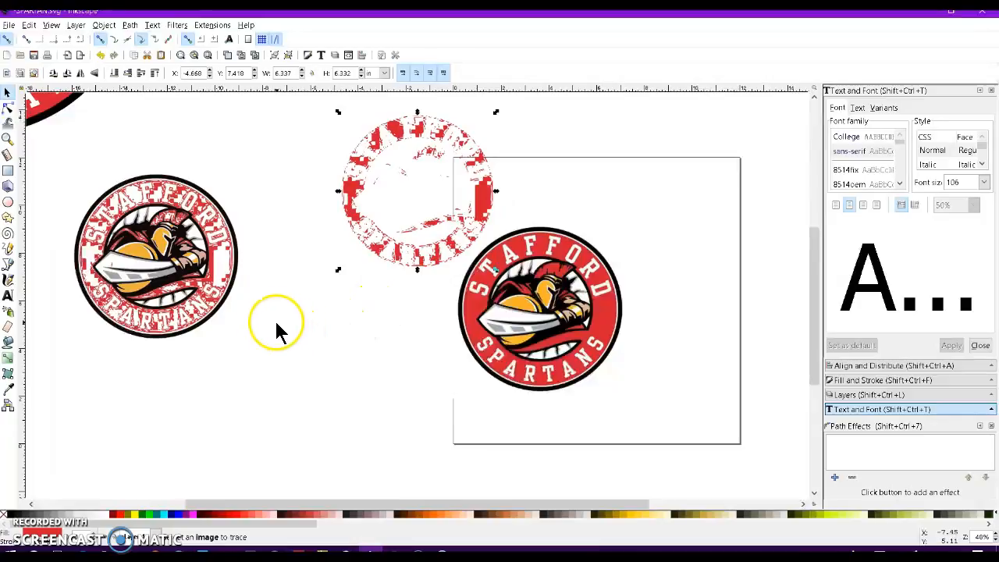
pyautogui.moveTo(213, 262)
pyautogui.mouseDown()
pyautogui.moveTo(383, 361)
pyautogui.moveTo(433, 374)
pyautogui.mouseUp()
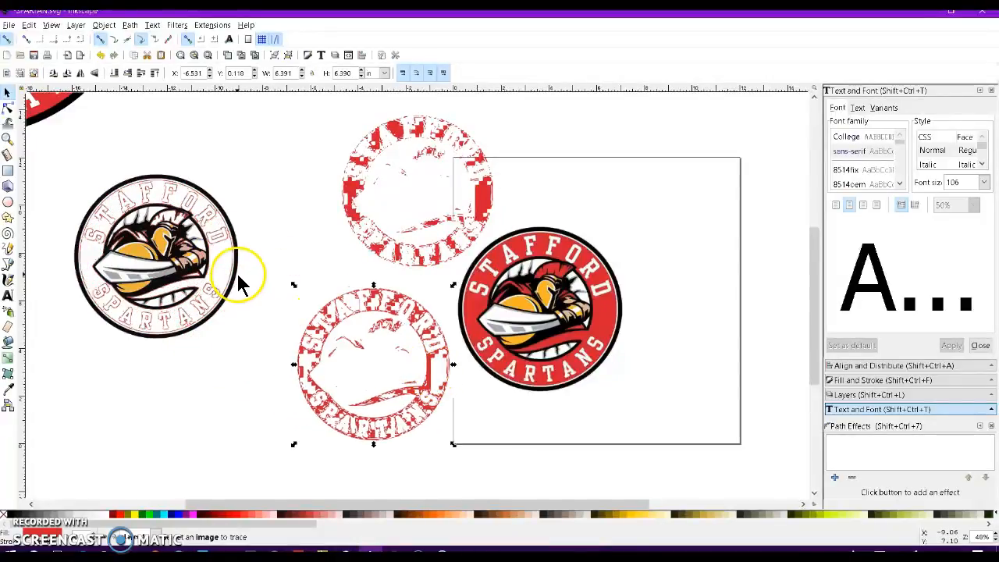
pyautogui.moveTo(223, 234)
pyautogui.mouseDown()
pyautogui.moveTo(266, 223)
pyautogui.moveTo(314, 165)
pyautogui.moveTo(383, 153)
pyautogui.mouseUp()
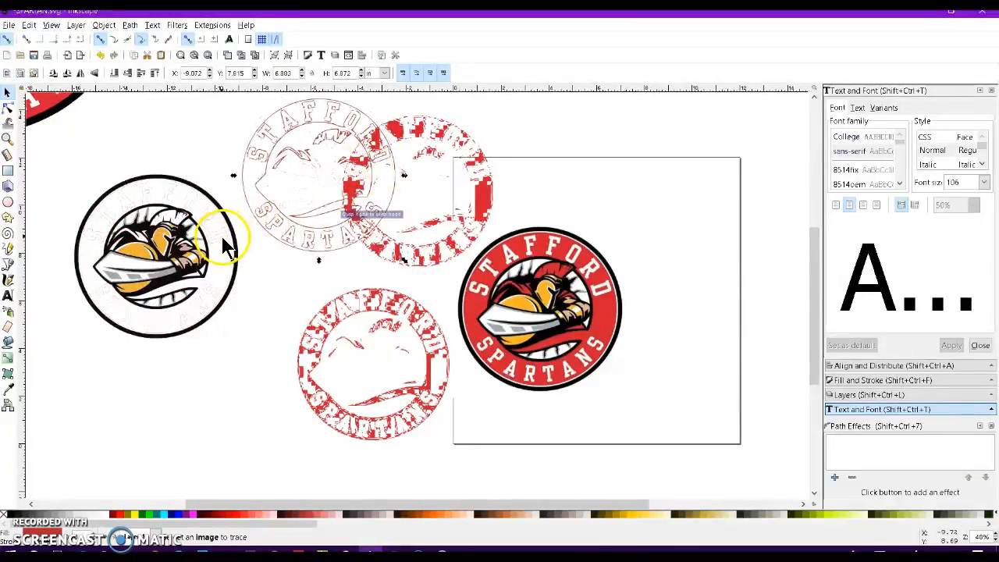
pyautogui.moveTo(222, 230); pyautogui.dragTo(416, 209)
pyautogui.moveTo(204, 258); pyautogui.dragTo(248, 402)
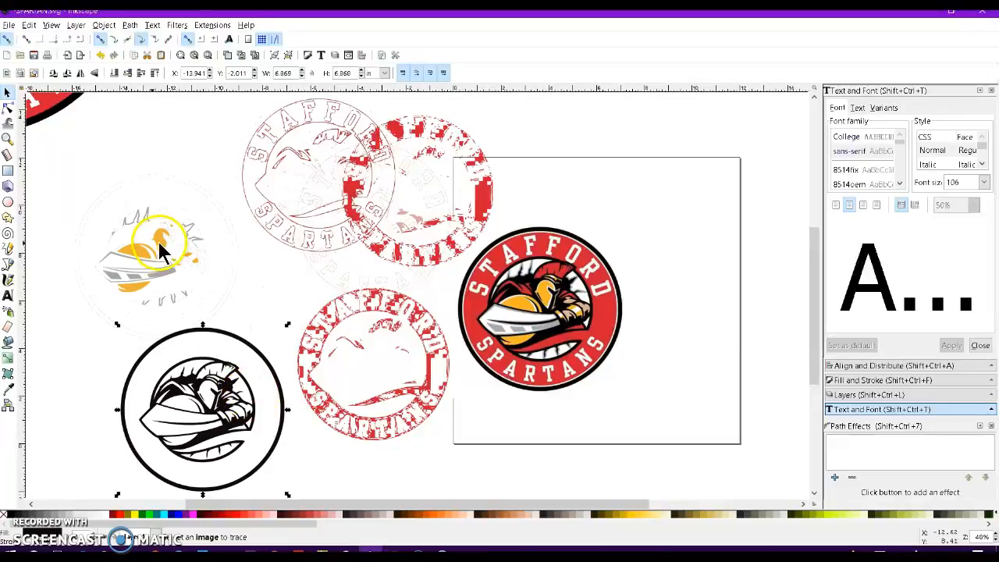
pyautogui.moveTo(138, 245); pyautogui.dragTo(68, 362)
pyautogui.moveTo(129, 272); pyautogui.dragTo(151, 235)
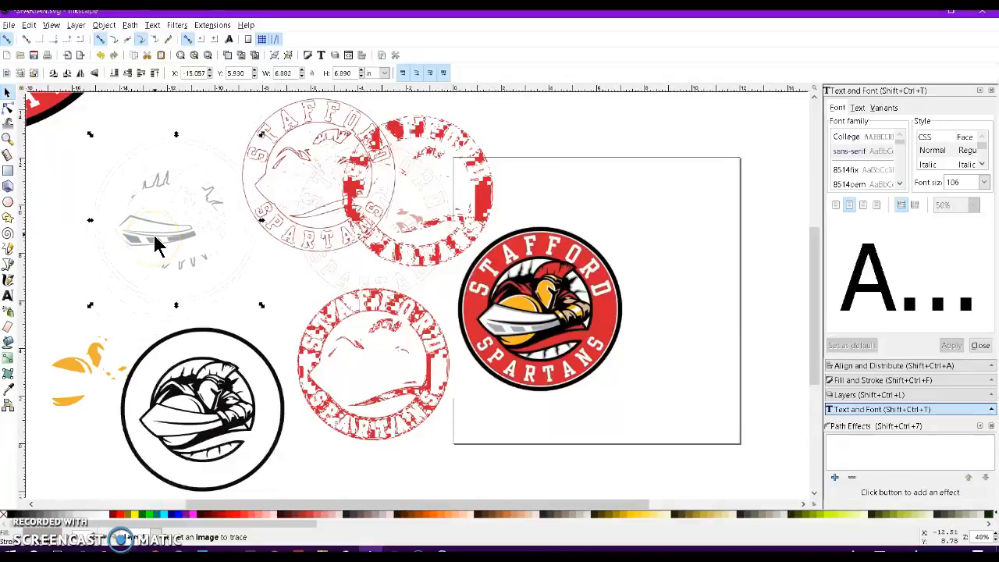
# Delete the grey, pale and red traced layers, keeping only the black outline and the gold shapes.
pyautogui.press('Delete')
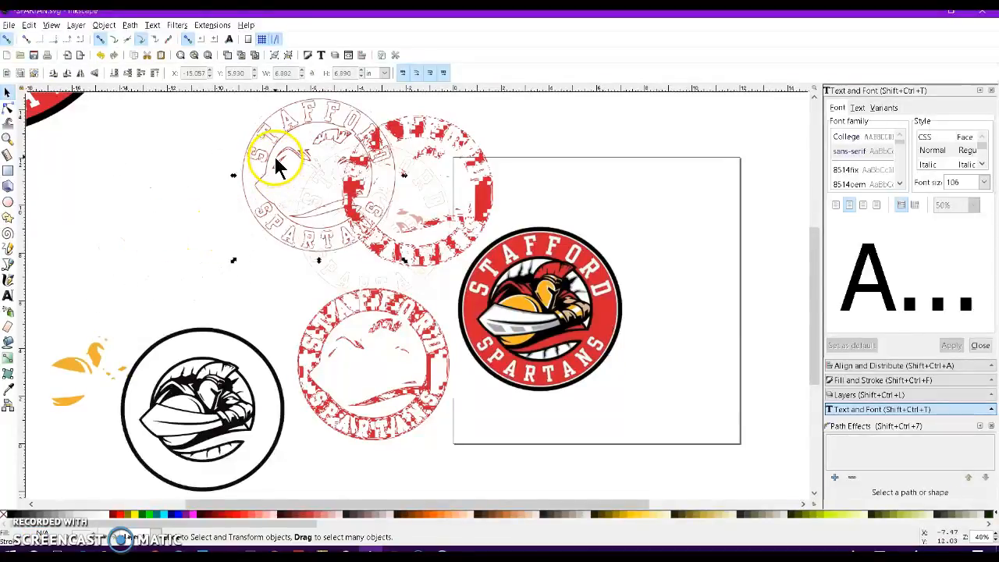
pyautogui.press('Delete')
pyautogui.click(360, 148)
pyautogui.press('Delete')
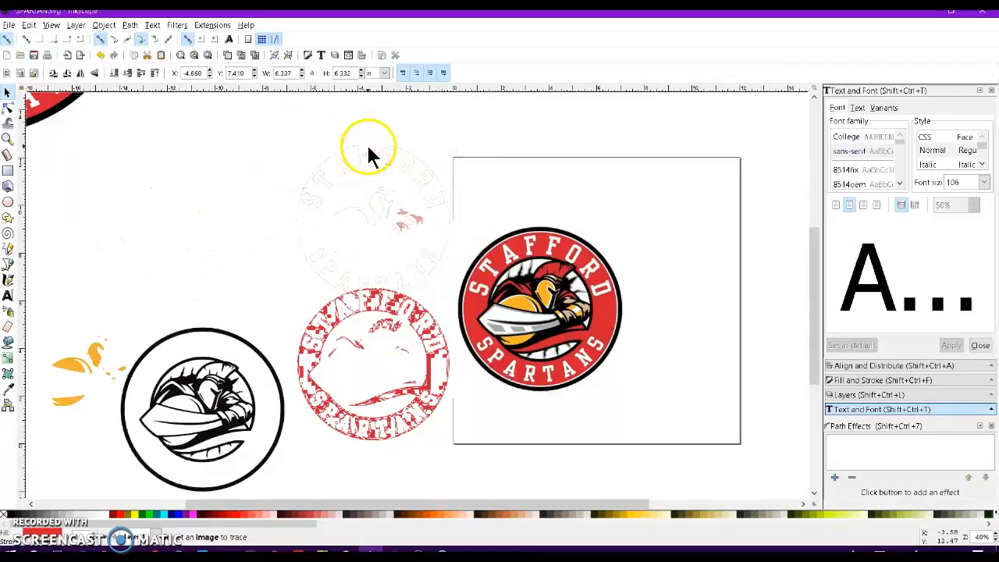
pyautogui.click(360, 155)
pyautogui.press('Delete')
pyautogui.click(361, 296)
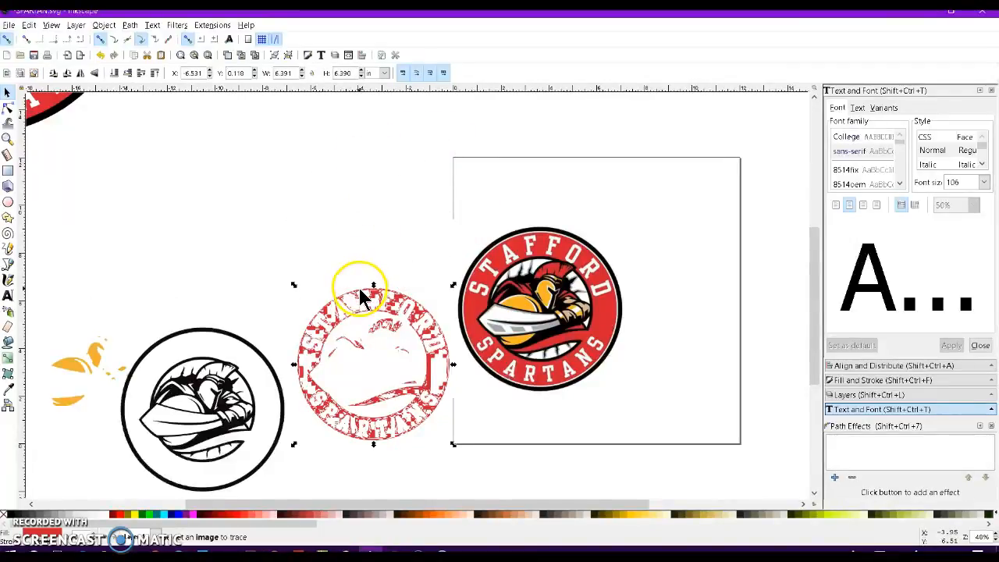
pyautogui.press('Delete')
# Place the black outline layer beside the original logo and fit the gold shapes over its shield, helmet and bracer.
pyautogui.moveTo(201, 367); pyautogui.dragTo(348, 266)
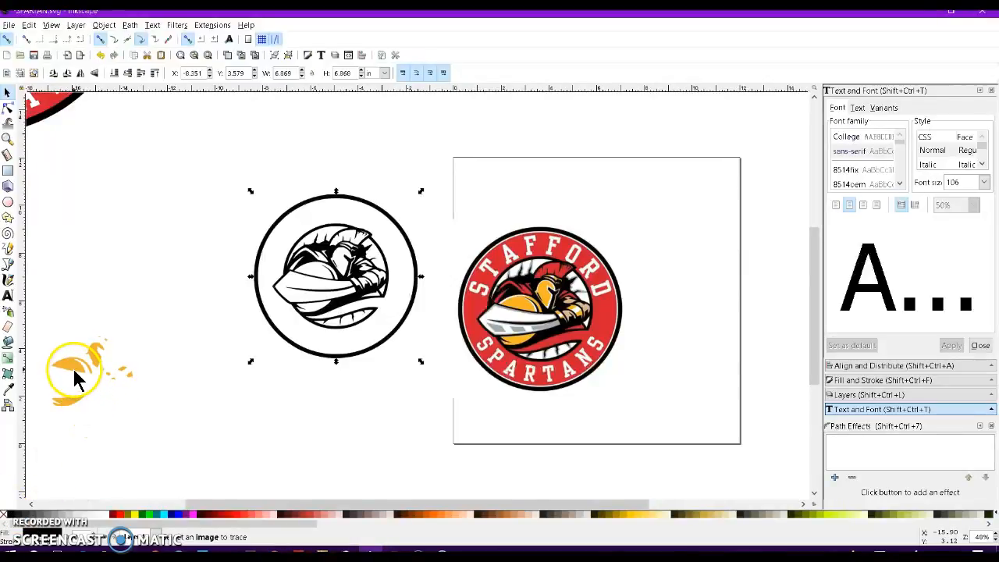
pyautogui.moveTo(72, 362)
pyautogui.mouseDown()
pyautogui.moveTo(250, 309)
pyautogui.moveTo(322, 269)
pyautogui.mouseUp()
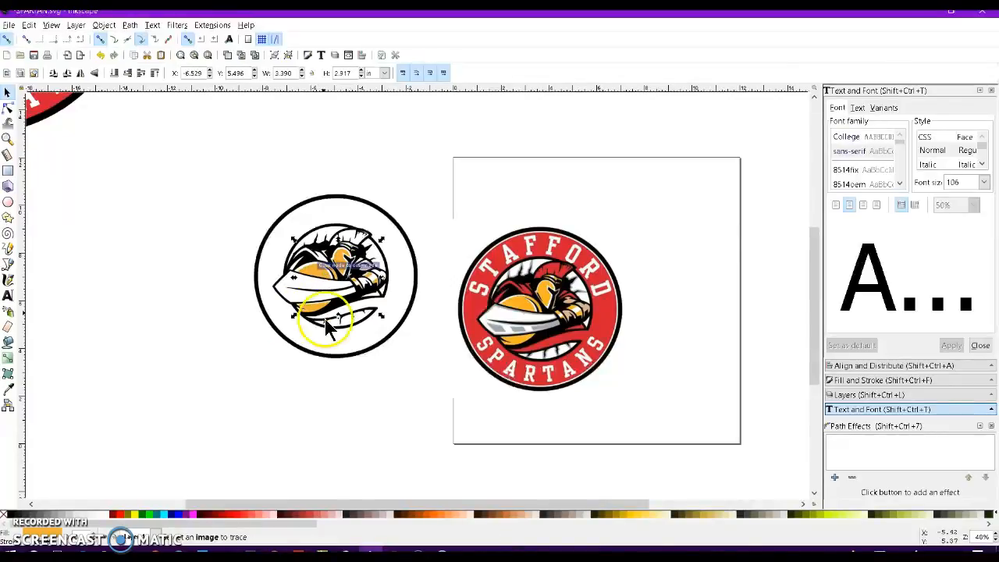
pyautogui.click(346, 381)
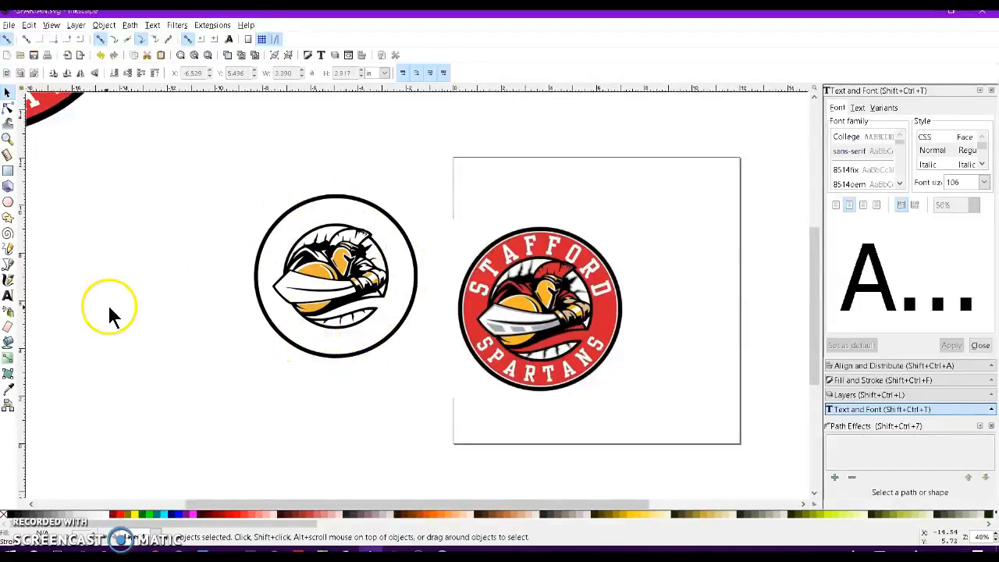
# Sample the red from the original logo and bucket-fill the ring of the black outline with it.
pyautogui.click(10, 391)
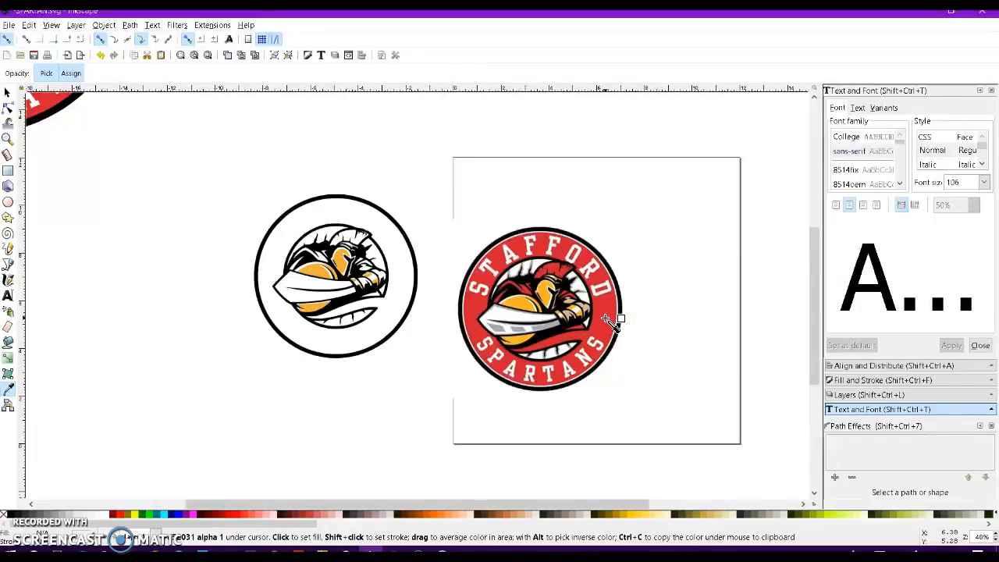
pyautogui.click(8, 343)
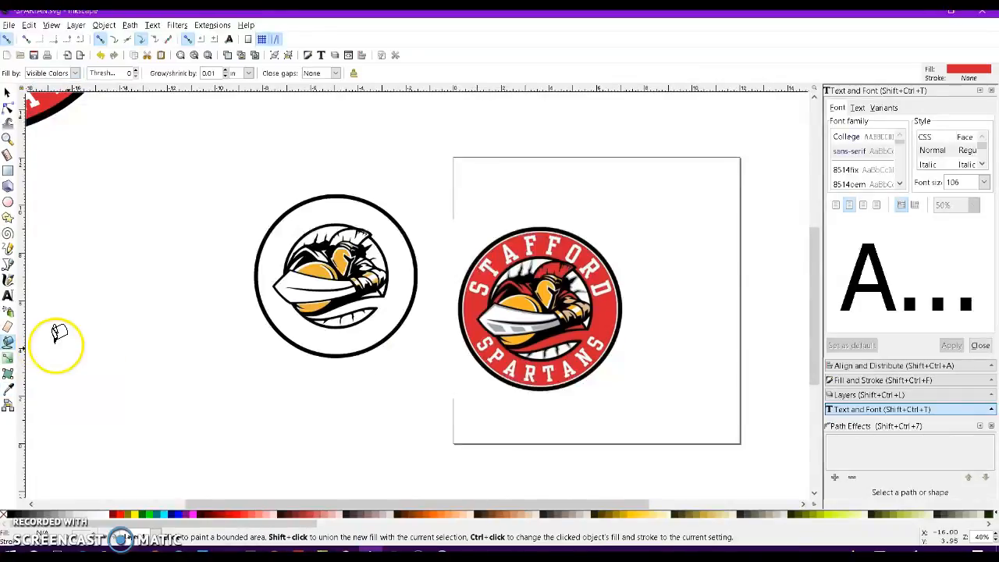
pyautogui.click(367, 321)
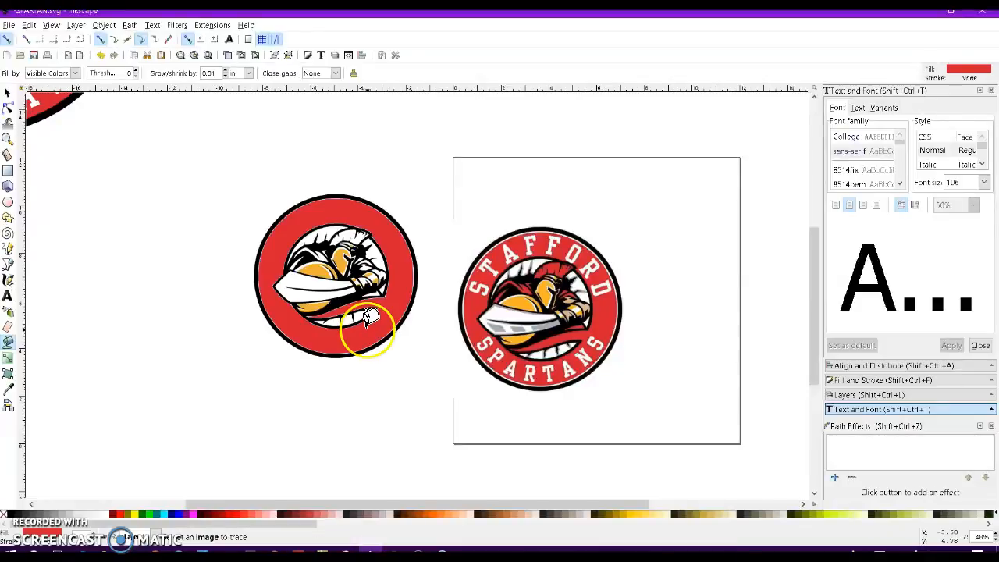
# Set the bucket fill to grow by 1.00 pt and fill the sleeve, helmet crest, cape and cloth below the arm with red.
pyautogui.click(247, 73)
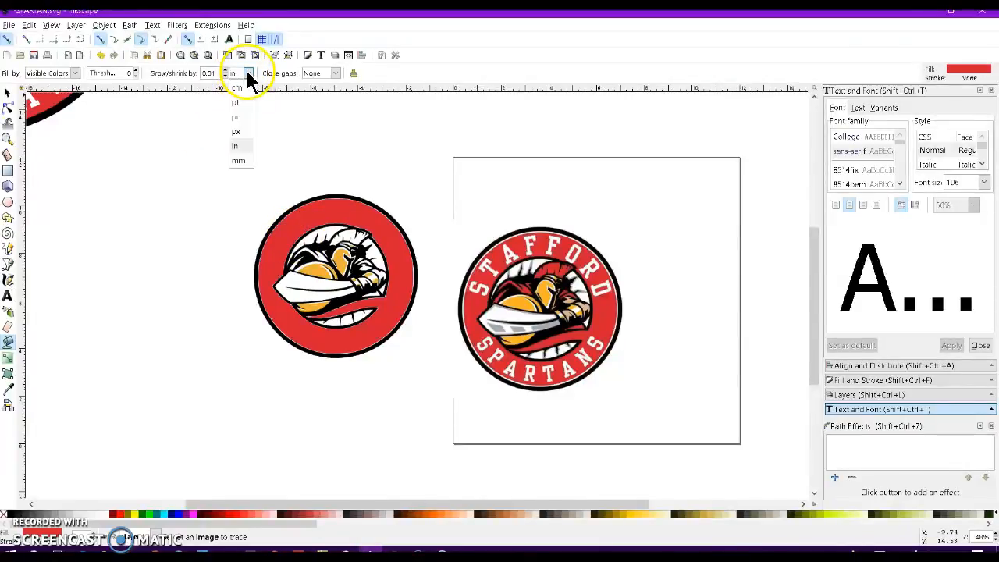
pyautogui.click(250, 100)
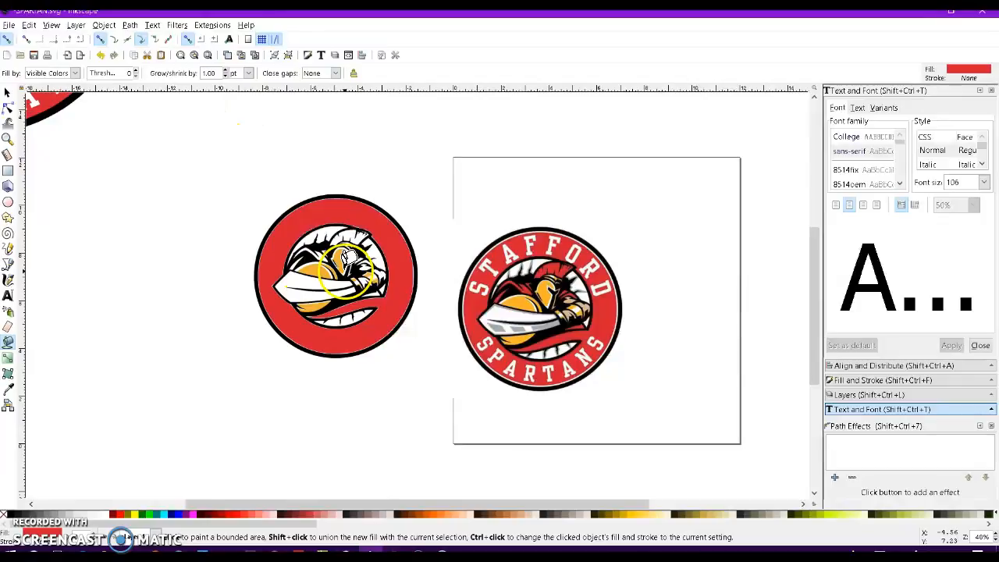
pyautogui.scroll(1, 365, 286)
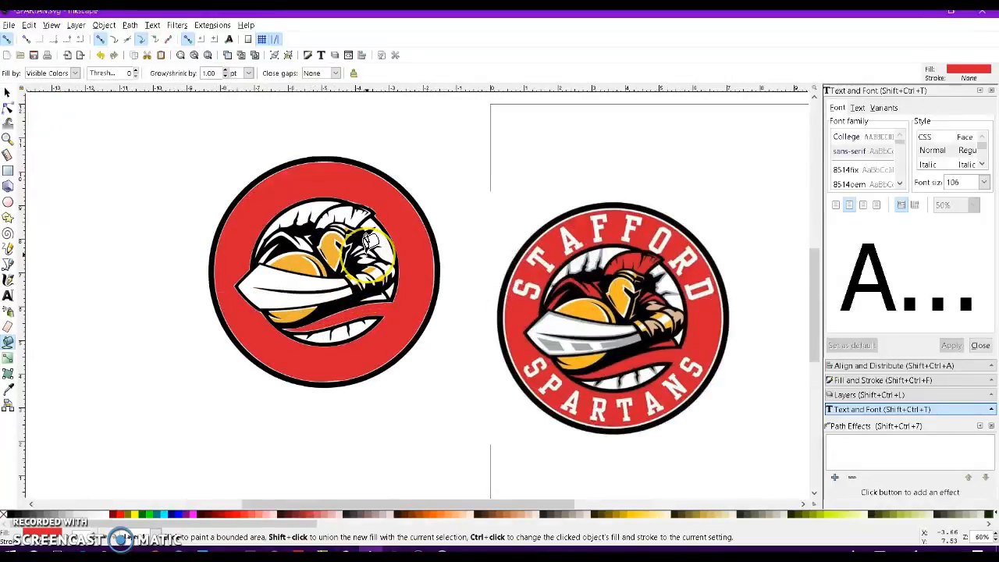
pyautogui.scroll(1, 368, 242)
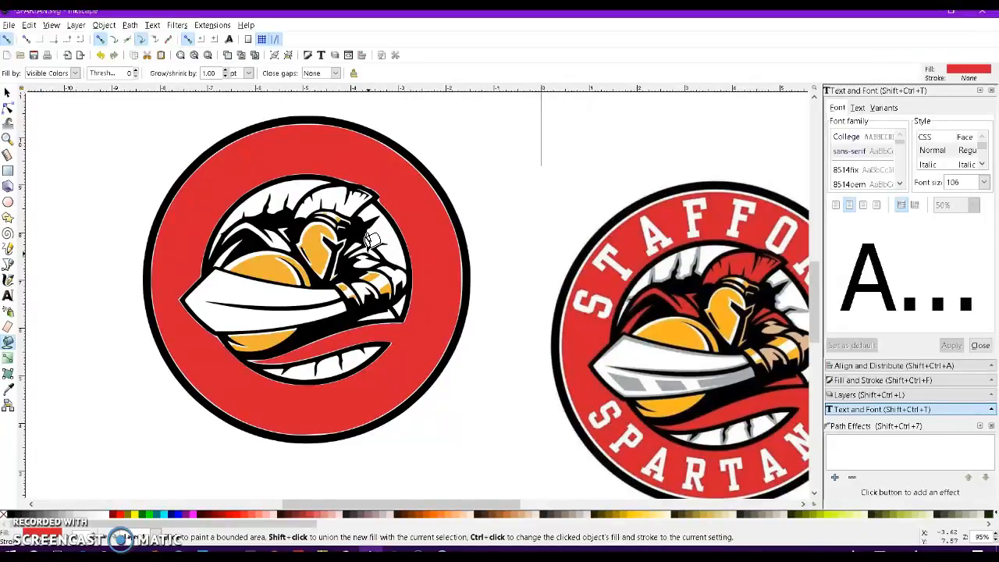
pyautogui.click(372, 241)
pyautogui.click(368, 244)
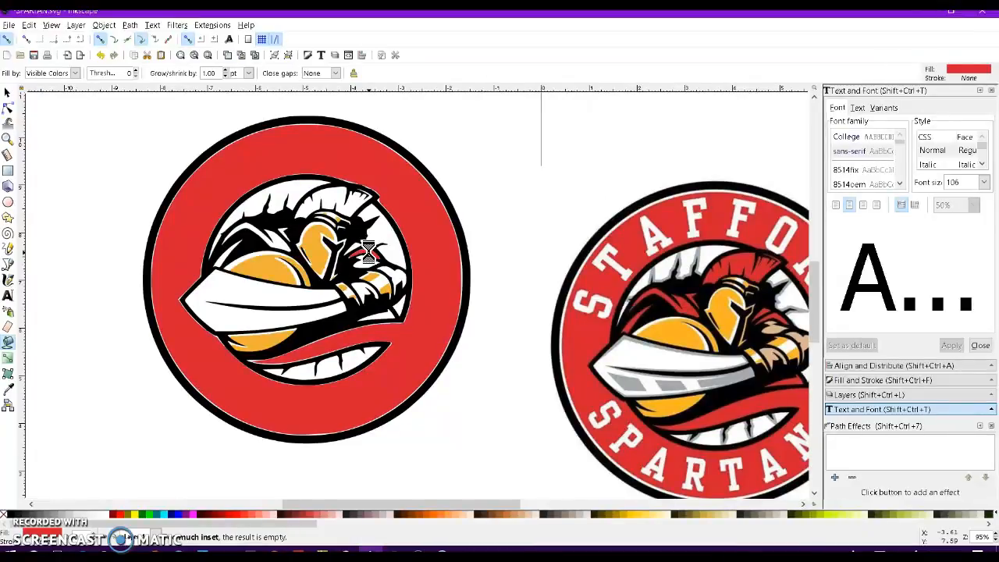
pyautogui.click(355, 234)
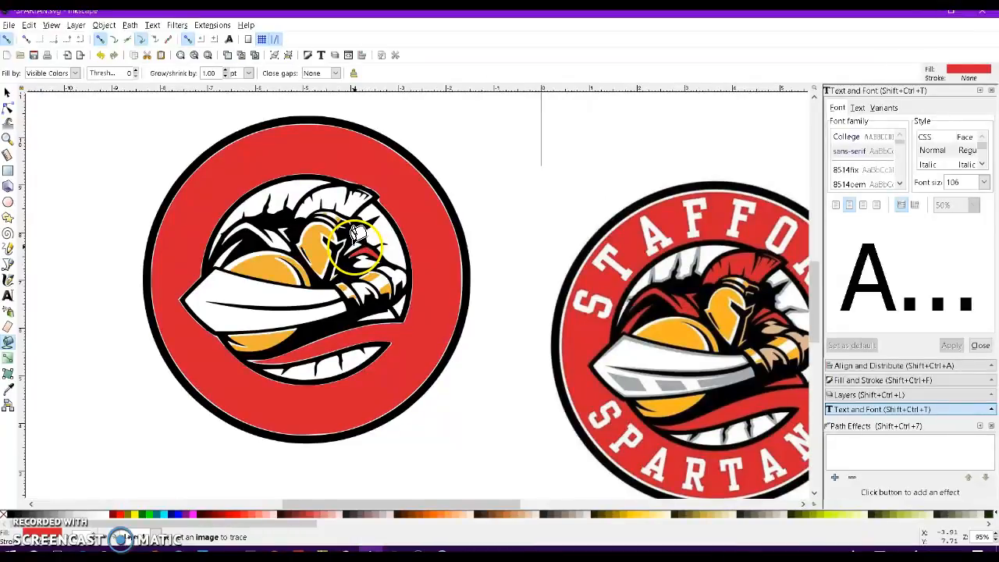
pyautogui.click(338, 202)
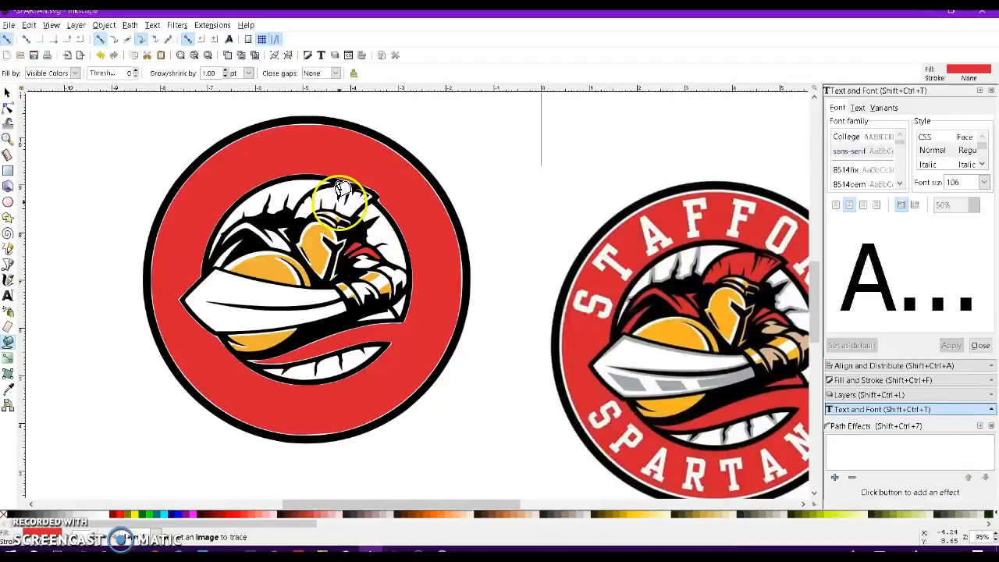
pyautogui.click(279, 231)
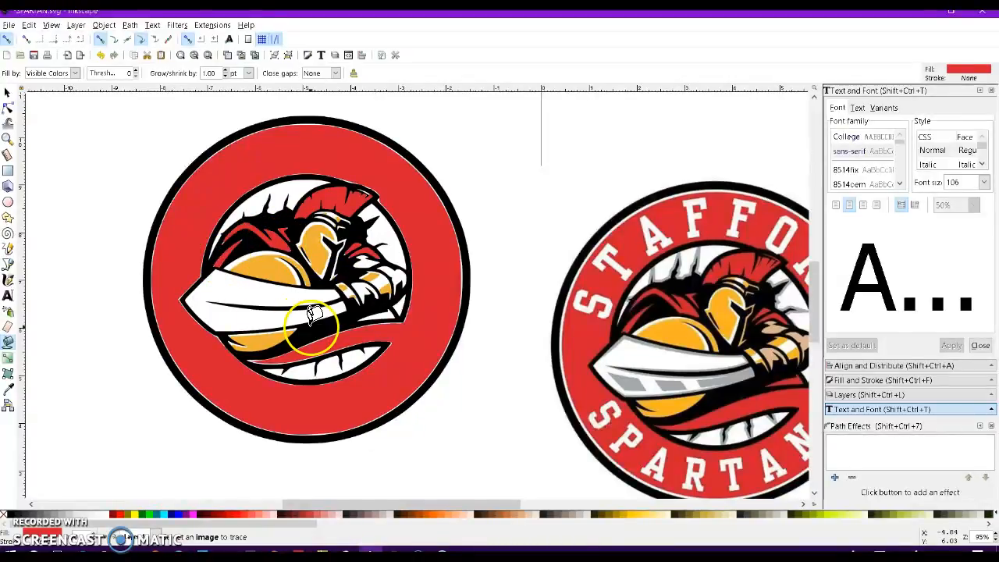
pyautogui.click(339, 346)
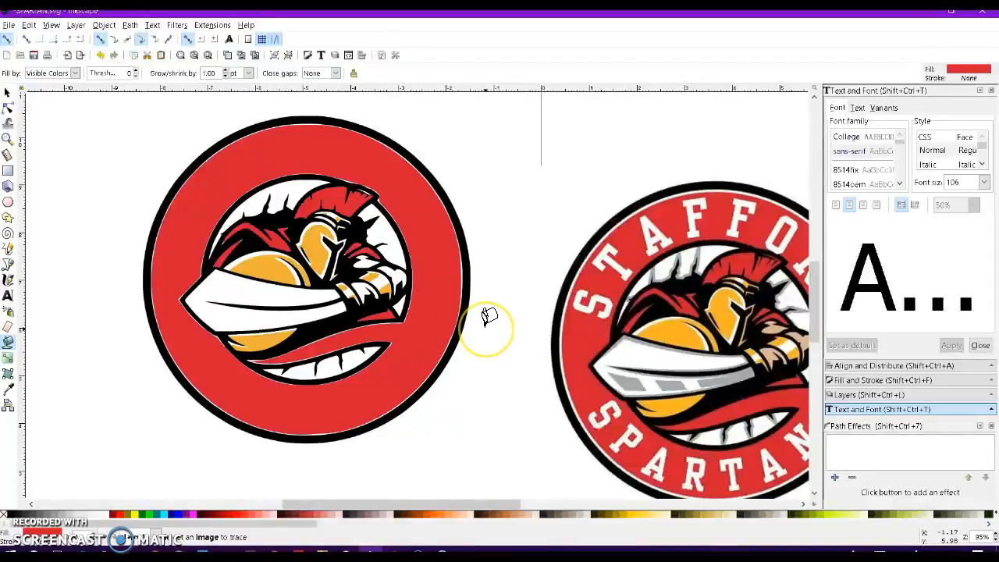
# Sample the skin tone from the arm in the original logo and bucket-fill the bare arm areas of the black outline with it.
pyautogui.hscroll(2, 489, 314)
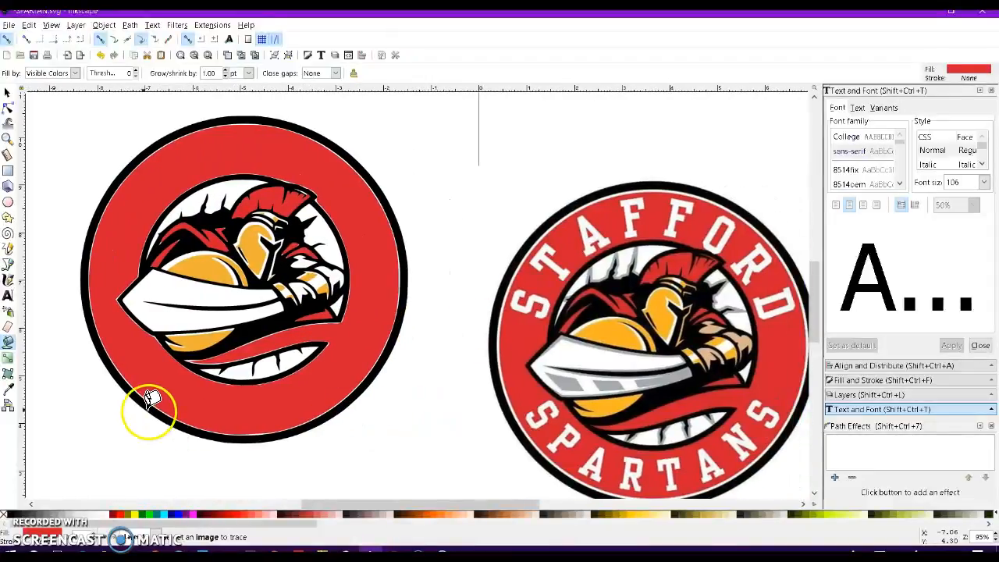
pyautogui.click(9, 392)
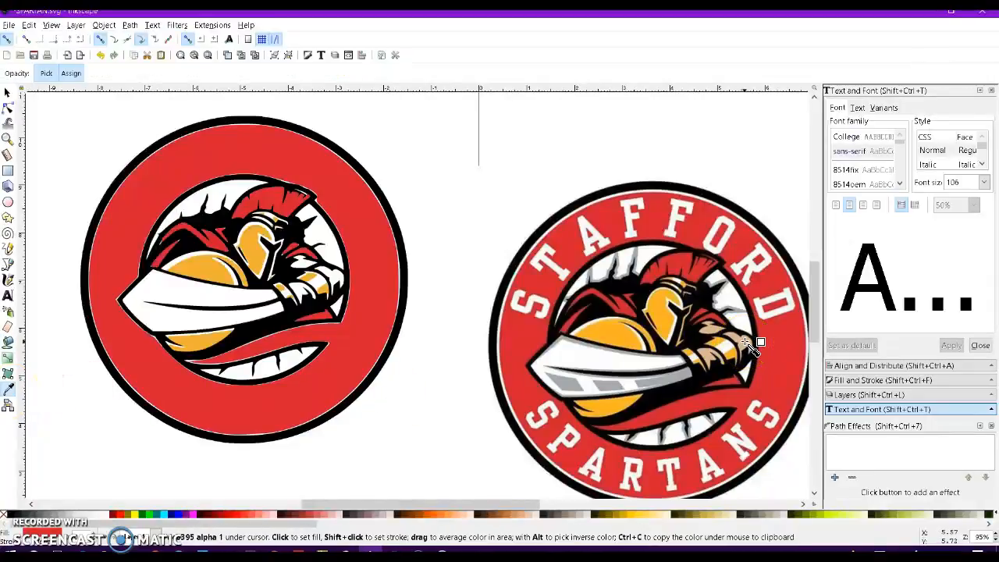
pyautogui.click(749, 346)
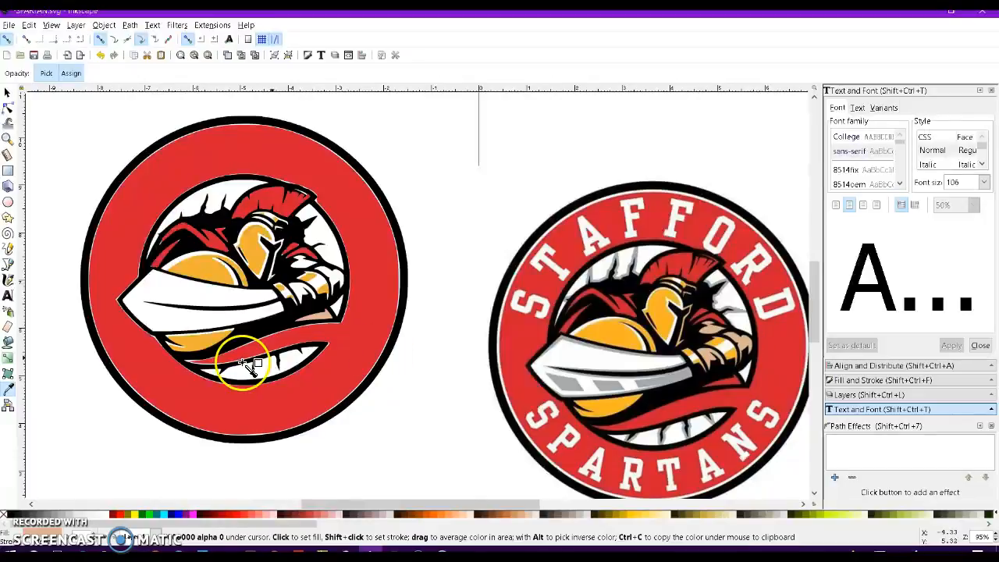
pyautogui.click(7, 344)
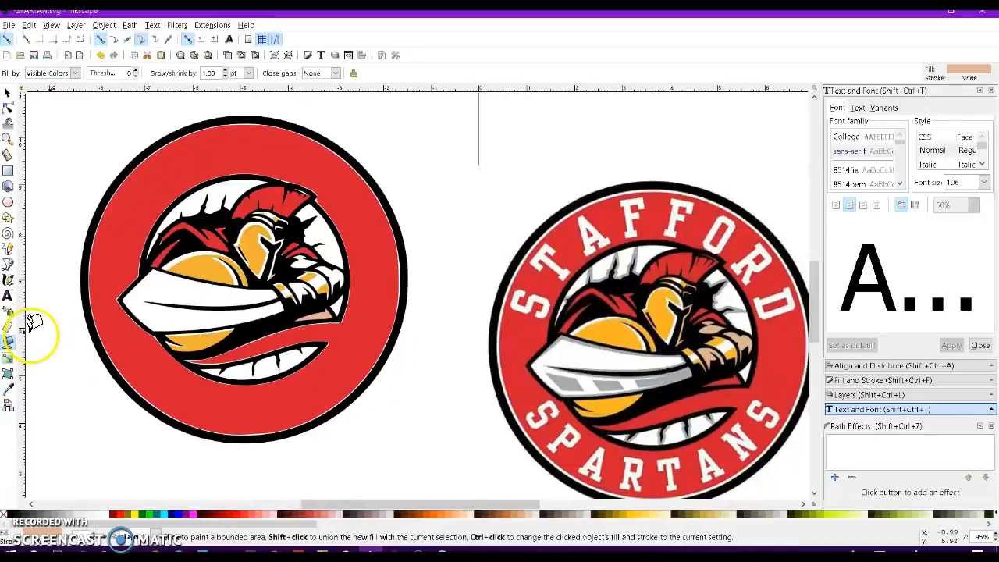
pyautogui.click(336, 278)
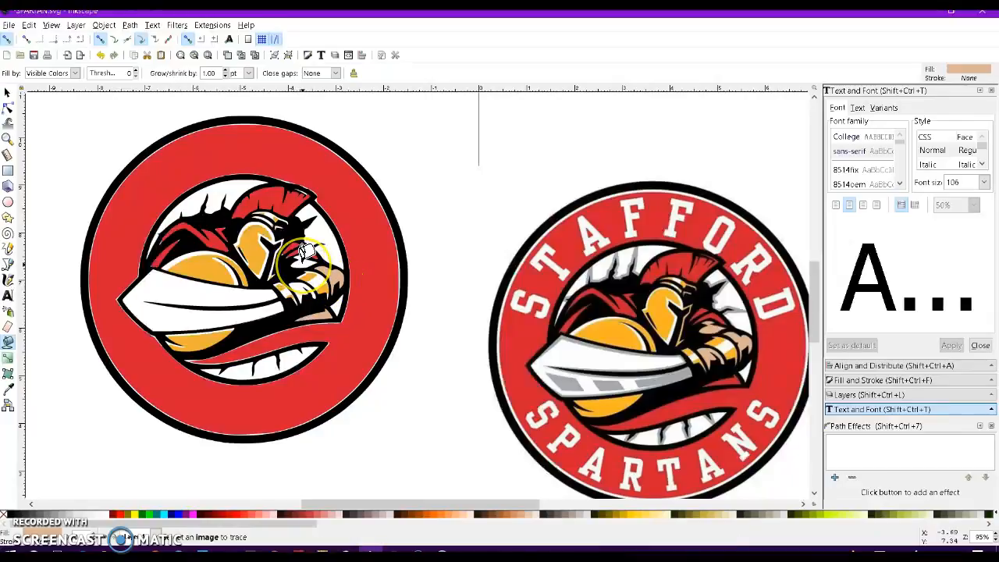
pyautogui.click(300, 281)
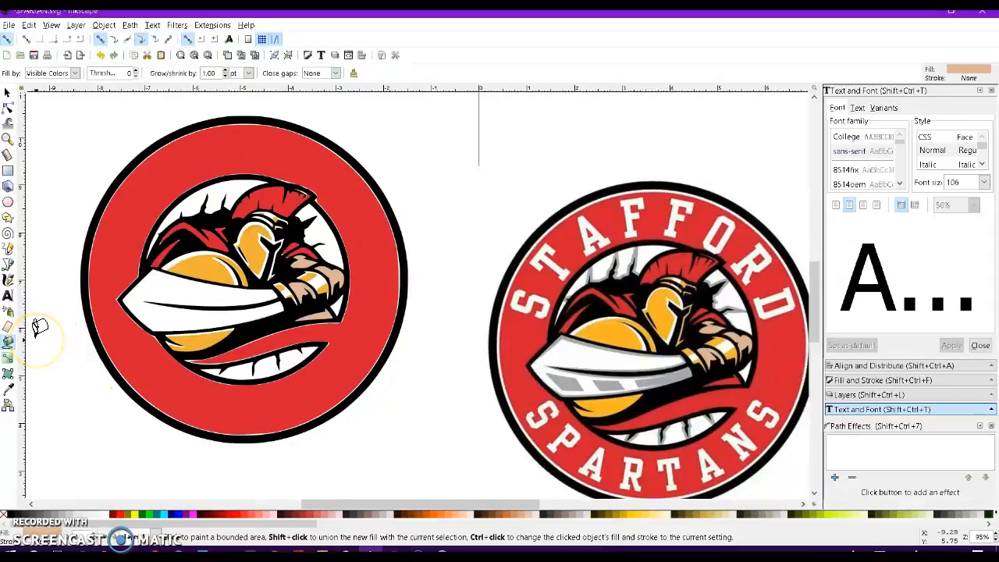
# Draw a closed straight-segment path around the grey edge of the sword's upper blade half in the original logo.
pyautogui.click(9, 264)
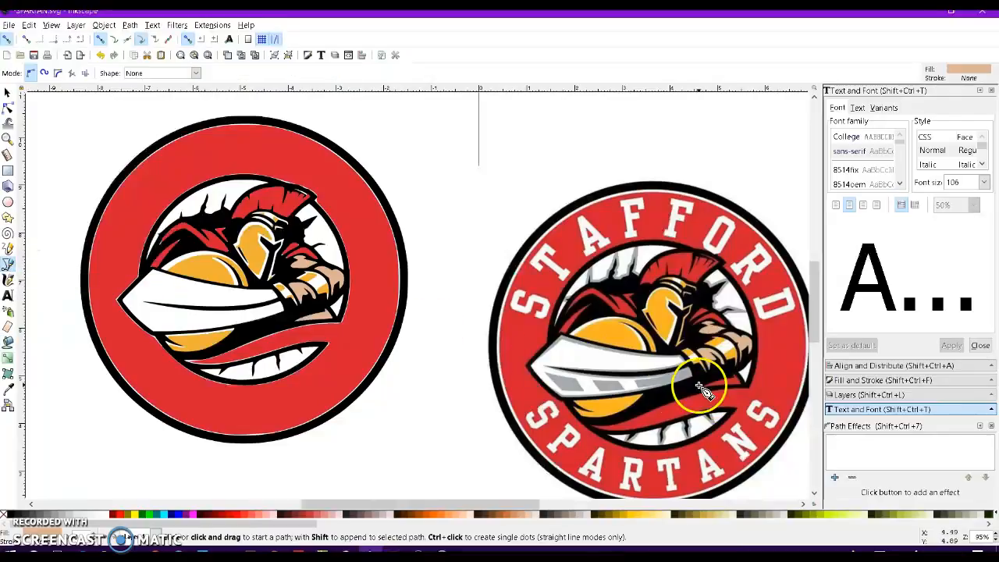
pyautogui.scroll(1, 683, 377)
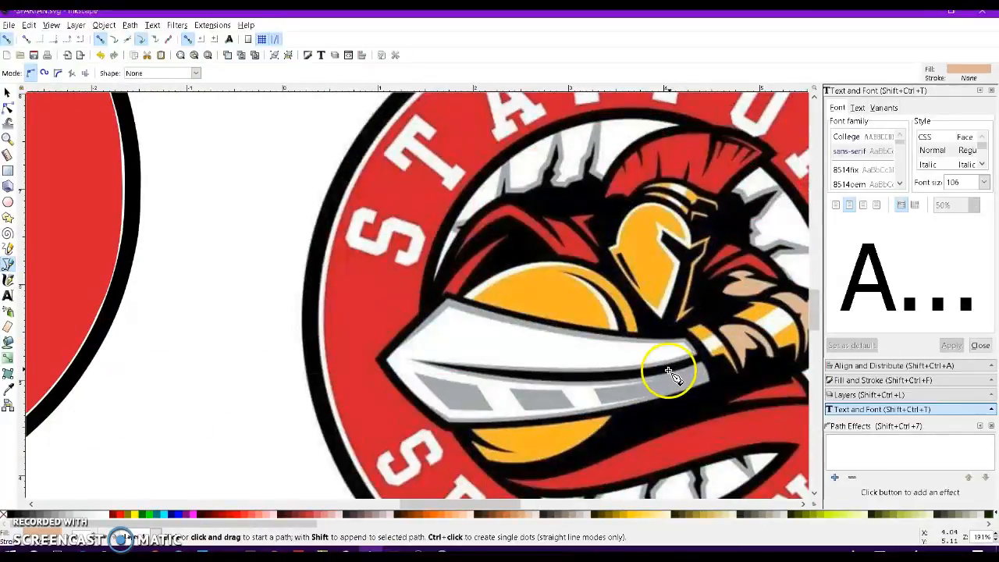
pyautogui.click(399, 346)
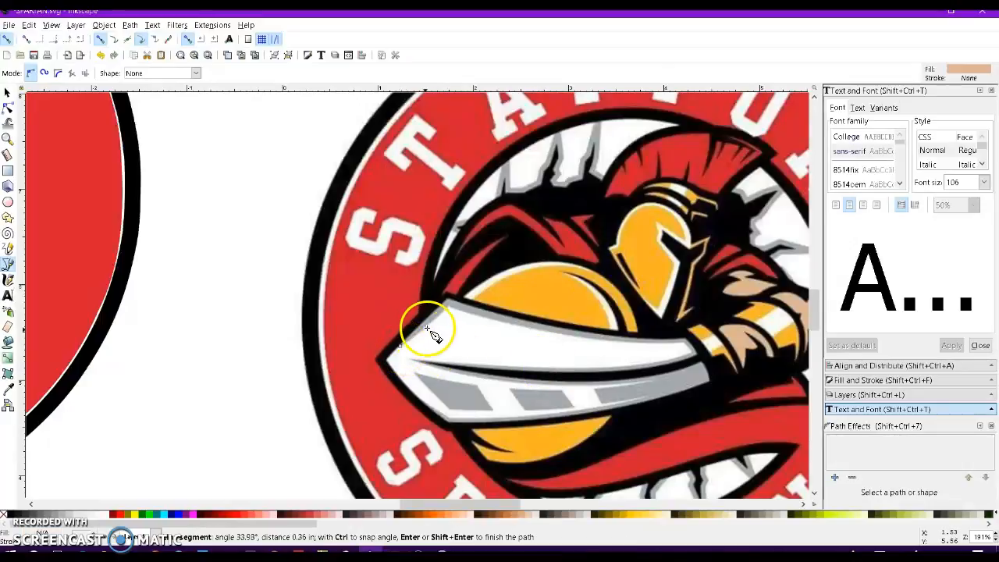
pyautogui.click(449, 297)
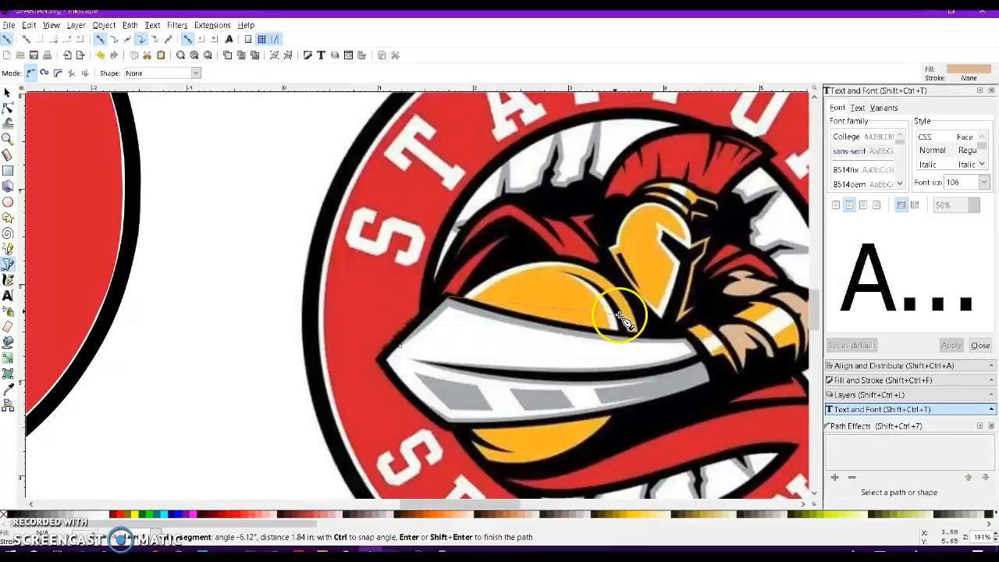
pyautogui.click(690, 346)
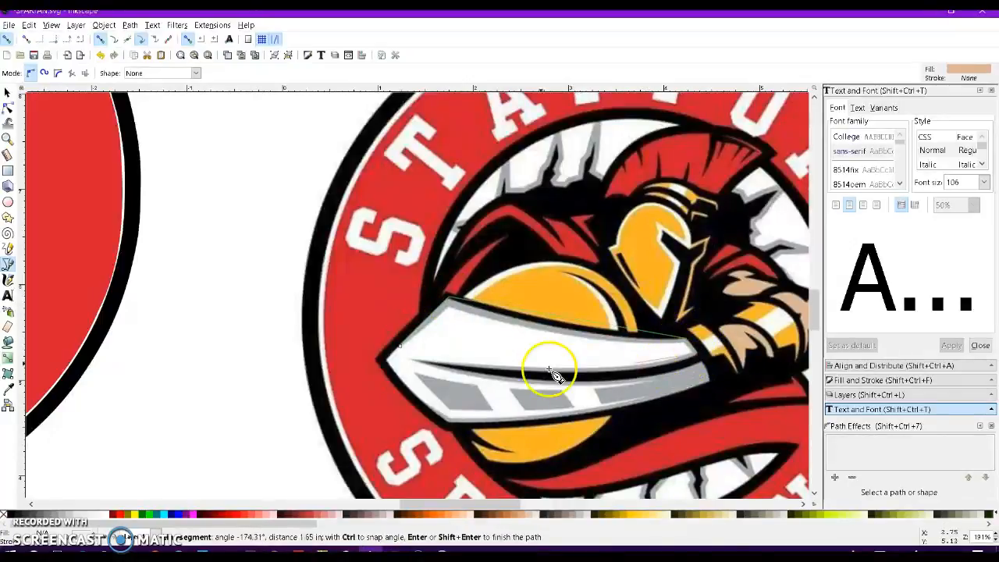
pyautogui.click(415, 358)
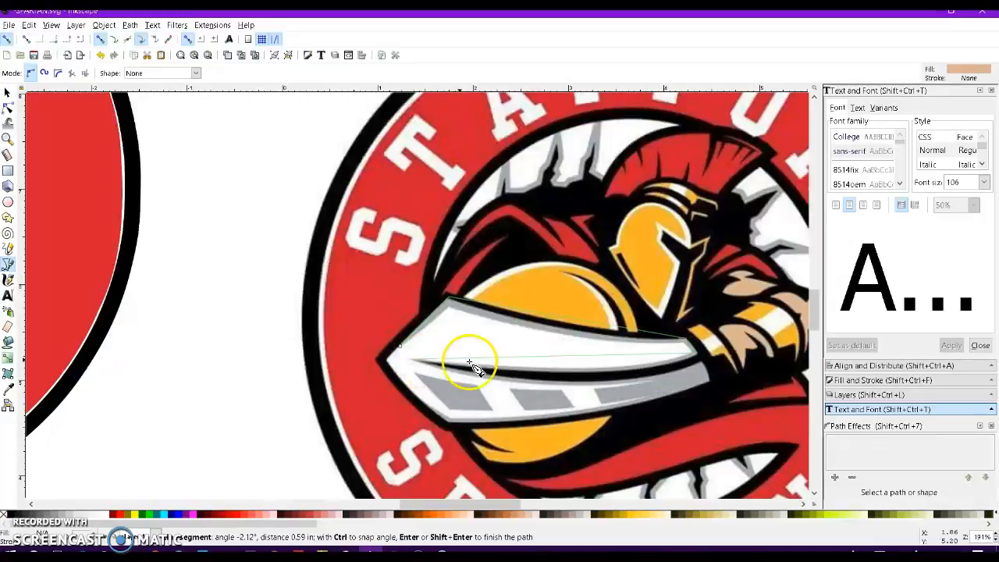
pyautogui.click(691, 355)
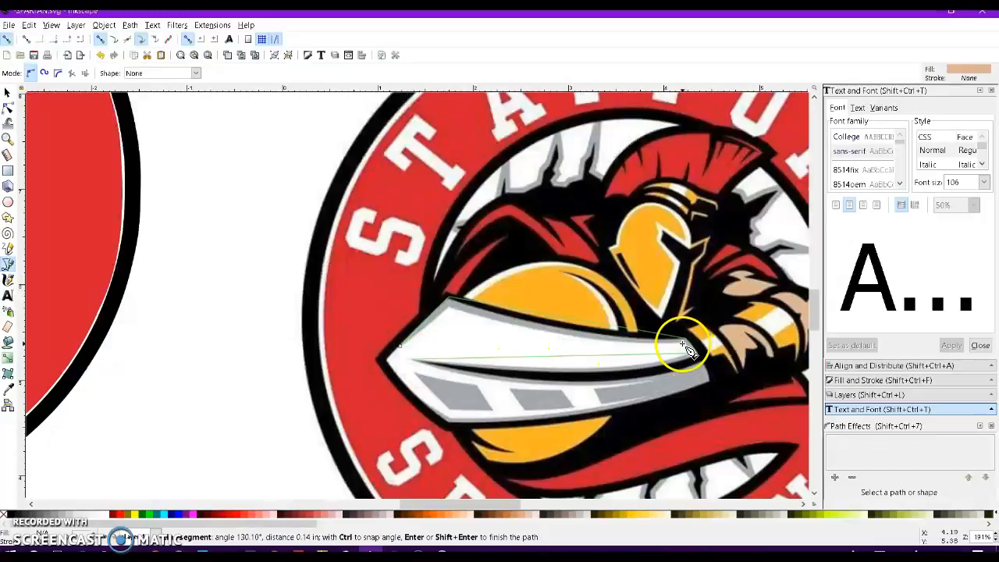
pyautogui.click(450, 305)
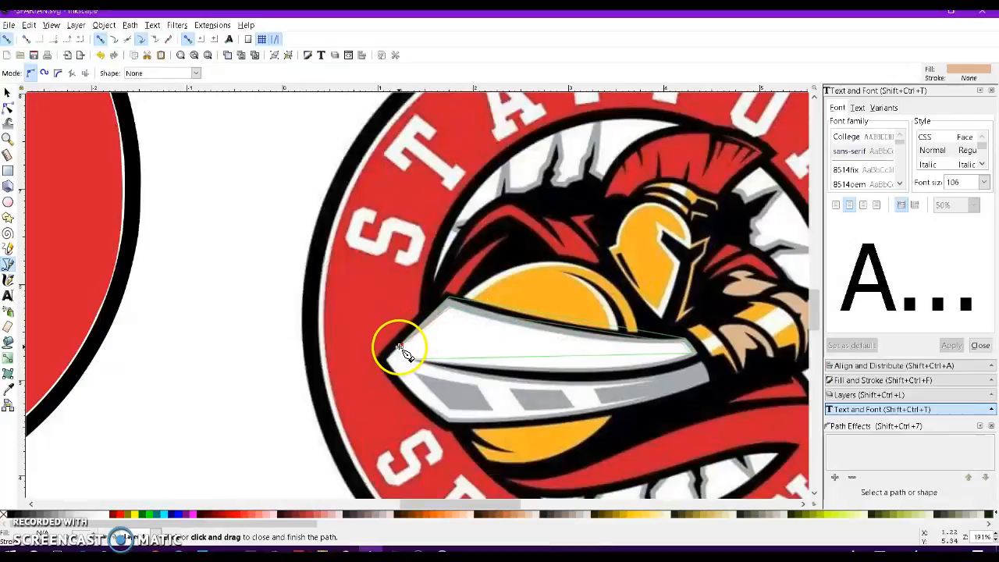
pyautogui.click(399, 347)
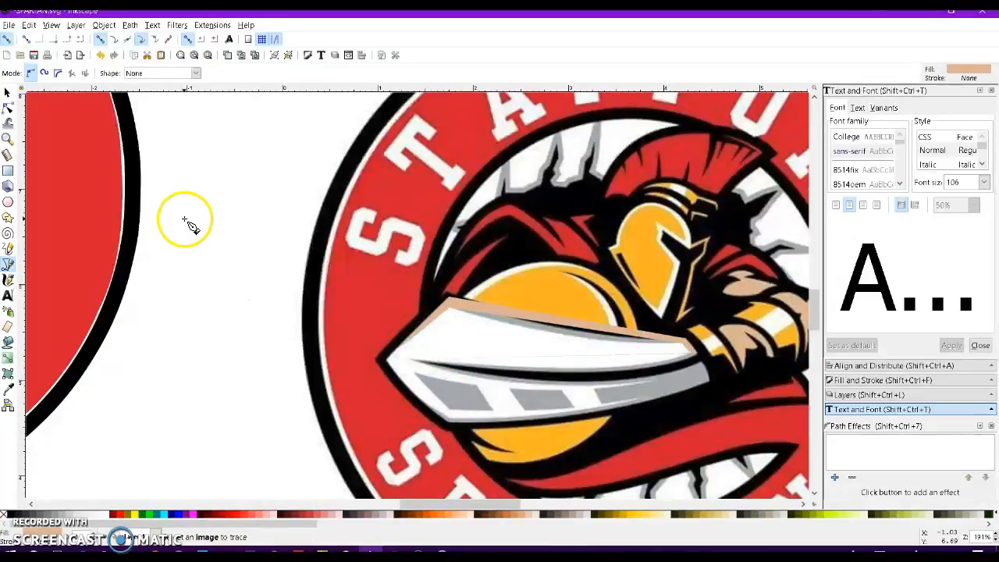
# Remove the fill of the new upper blade path and give it a red stroke.
pyautogui.click(8, 94)
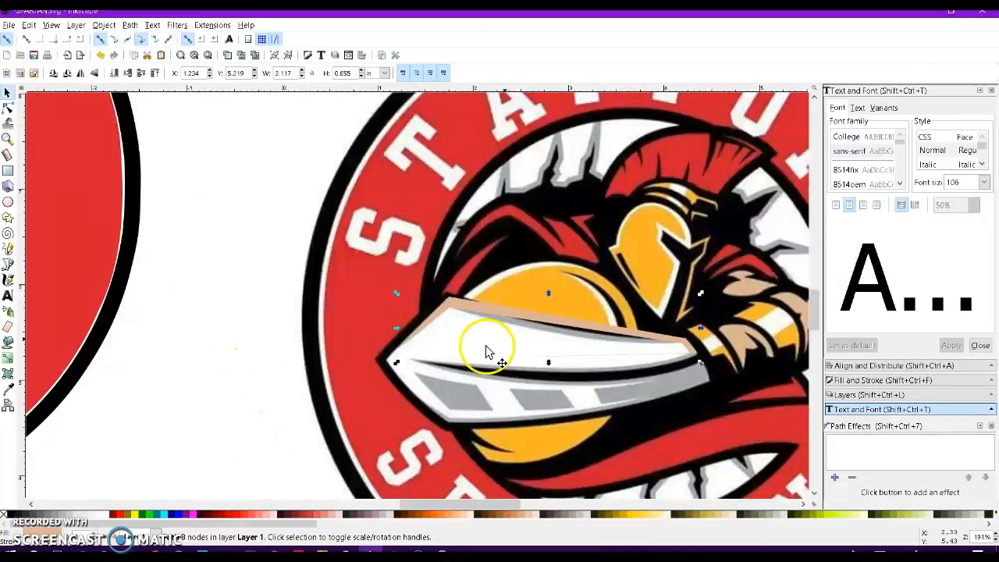
pyautogui.click(6, 518)
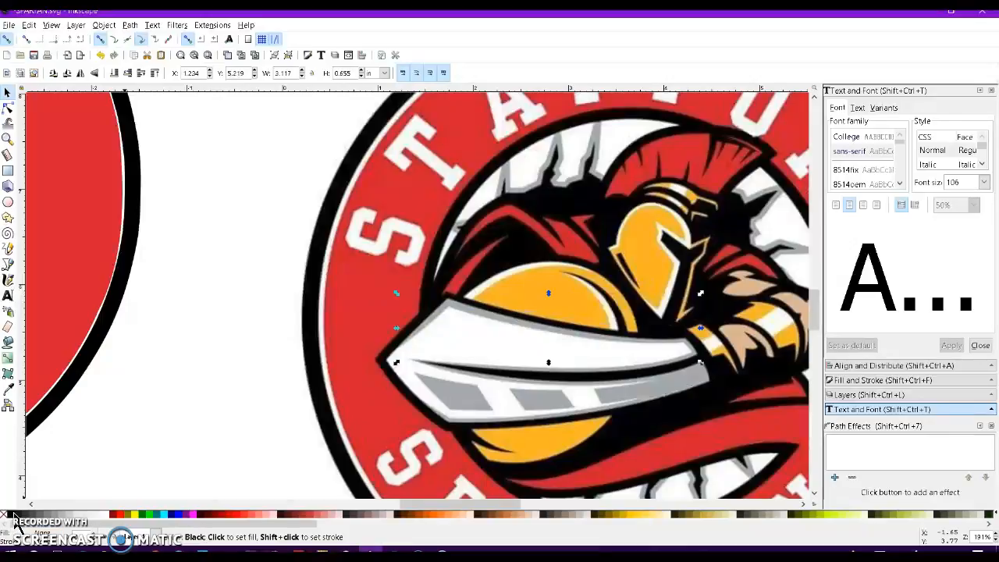
pyautogui.keyDown('shift'); pyautogui.click(11, 518); pyautogui.keyUp('shift')
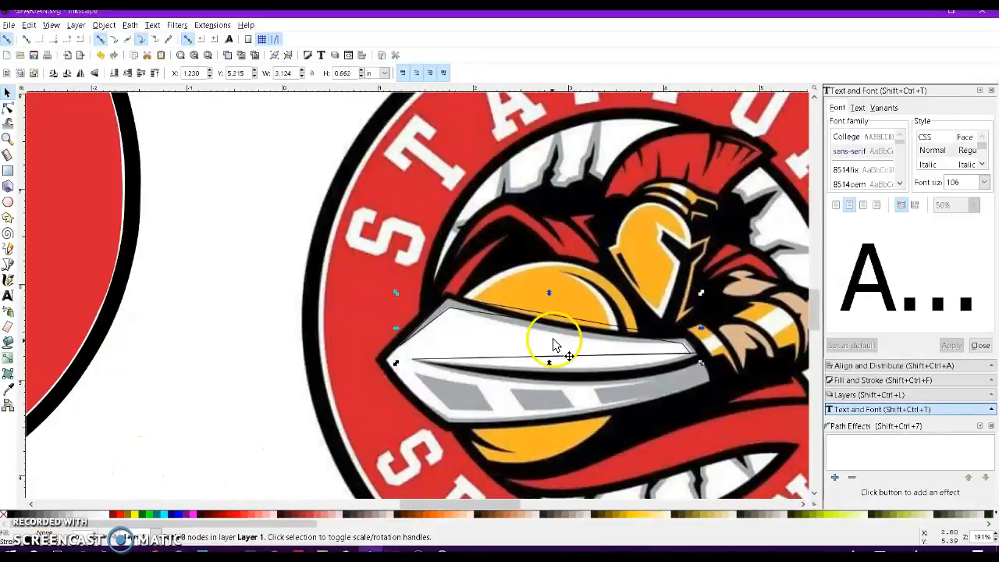
pyautogui.keyDown('shift'); pyautogui.click(123, 515); pyautogui.keyUp('shift')
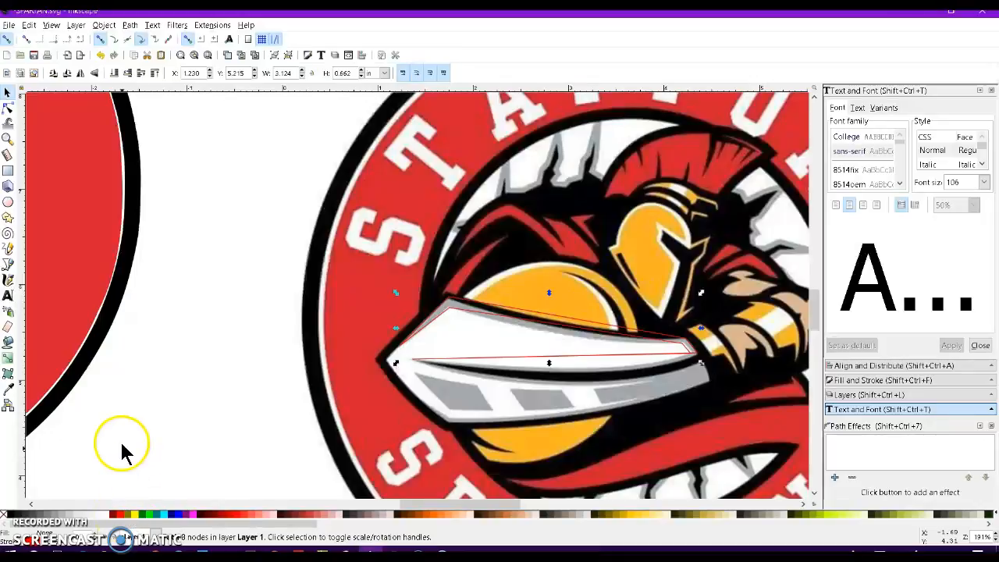
# Draw a closed straight-segment path around the grey shading of the sword's lower blade half in the original logo.
pyautogui.click(9, 264)
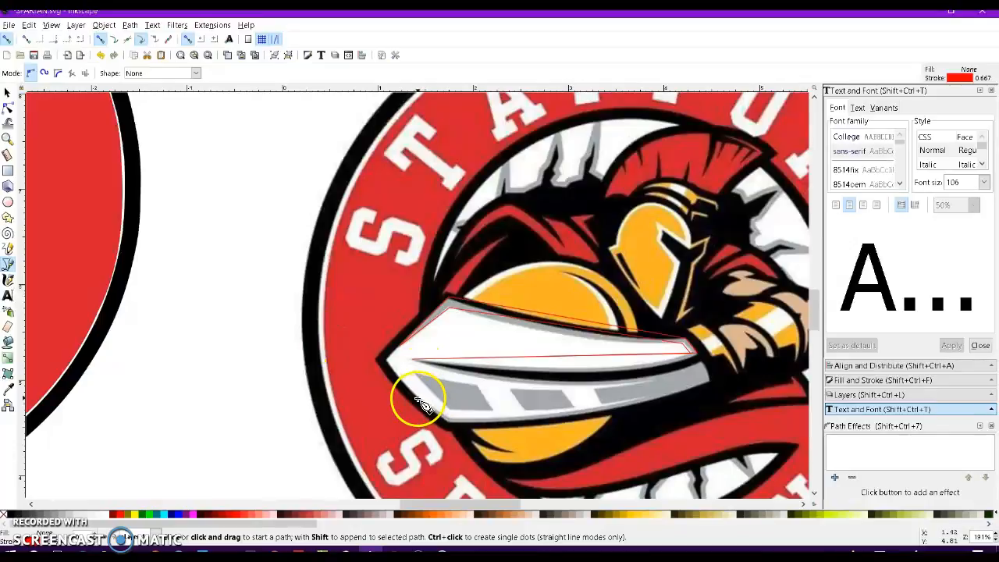
pyautogui.click(419, 399)
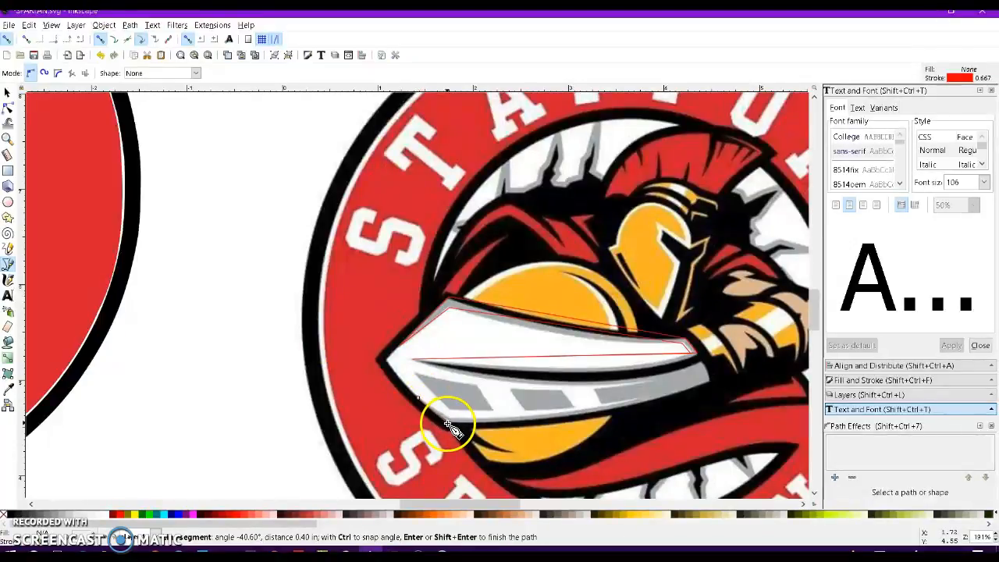
pyautogui.click(710, 388)
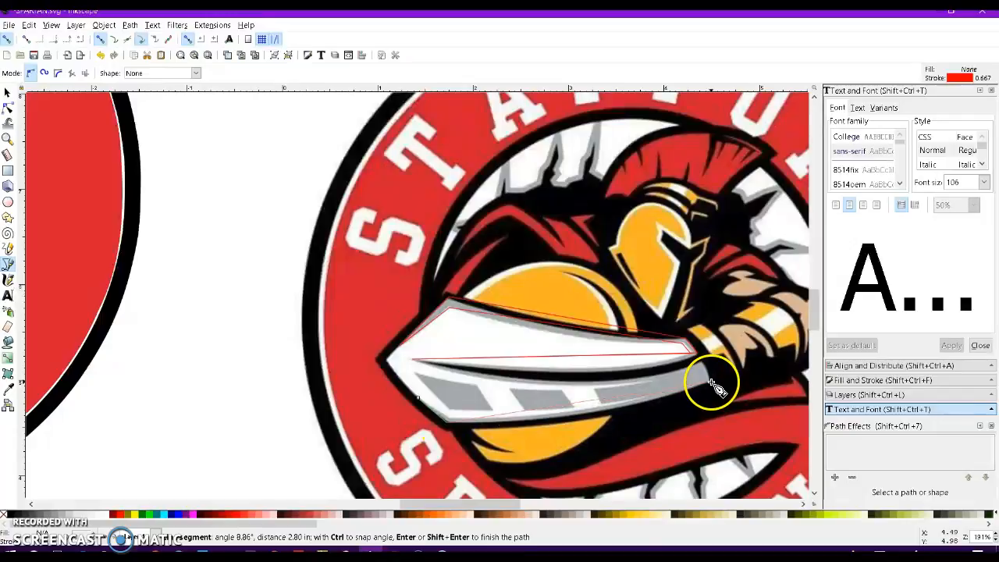
pyautogui.click(700, 363)
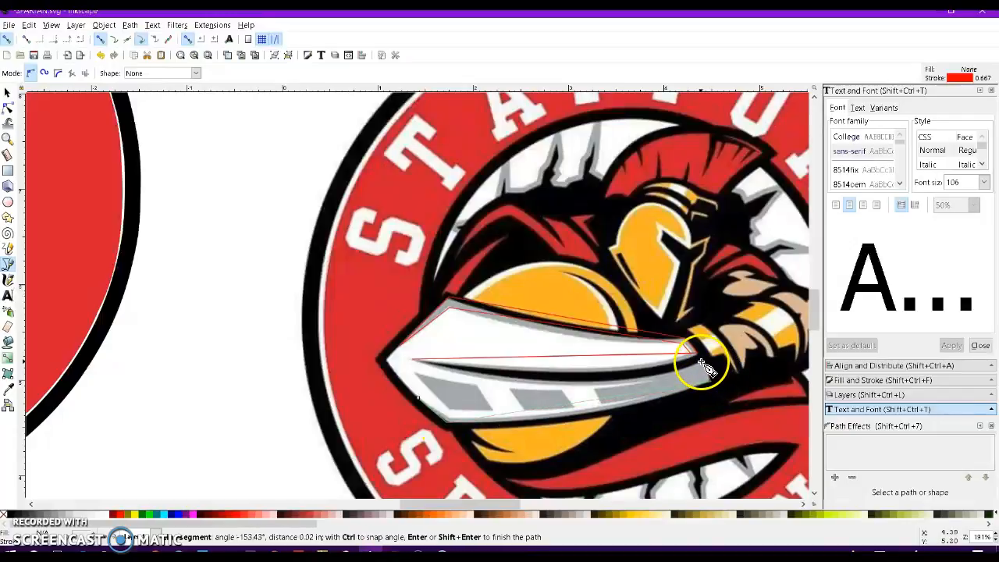
pyautogui.click(414, 361)
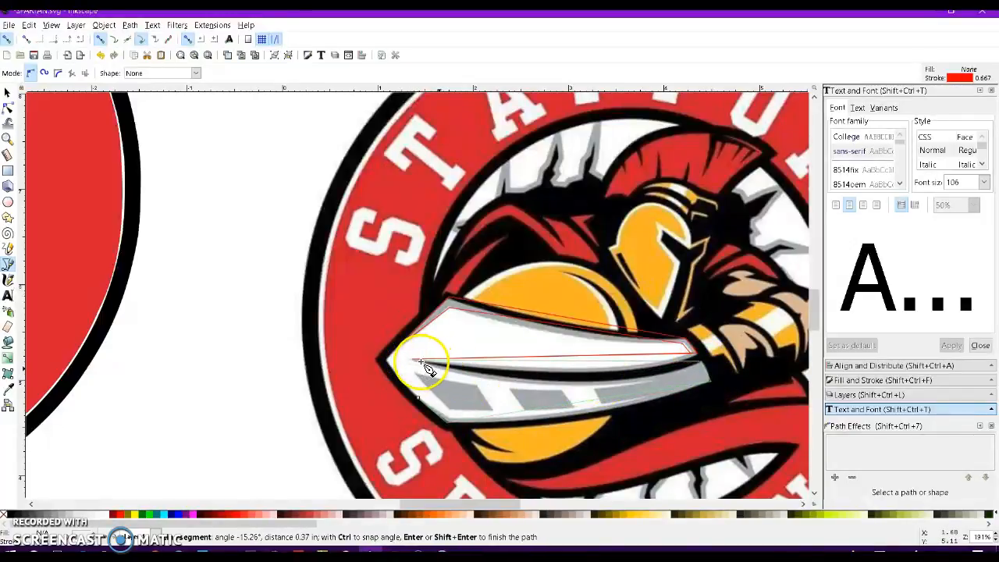
pyautogui.click(660, 382)
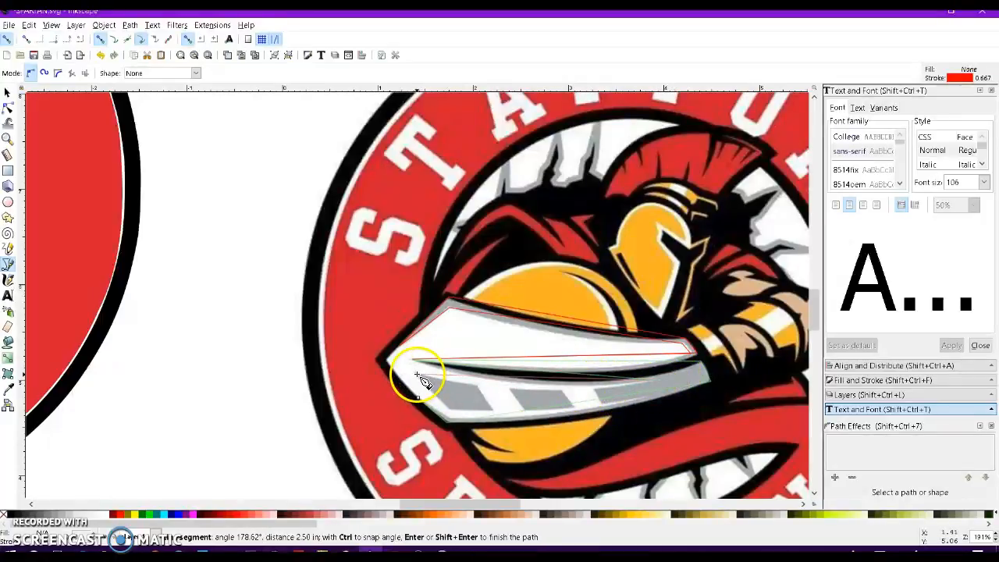
pyautogui.click(447, 409)
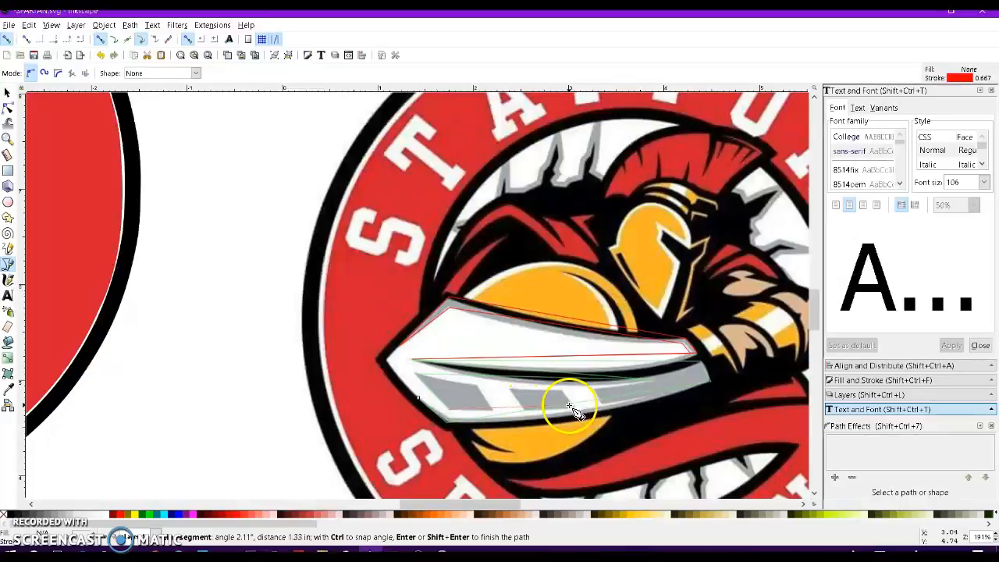
pyautogui.click(652, 398)
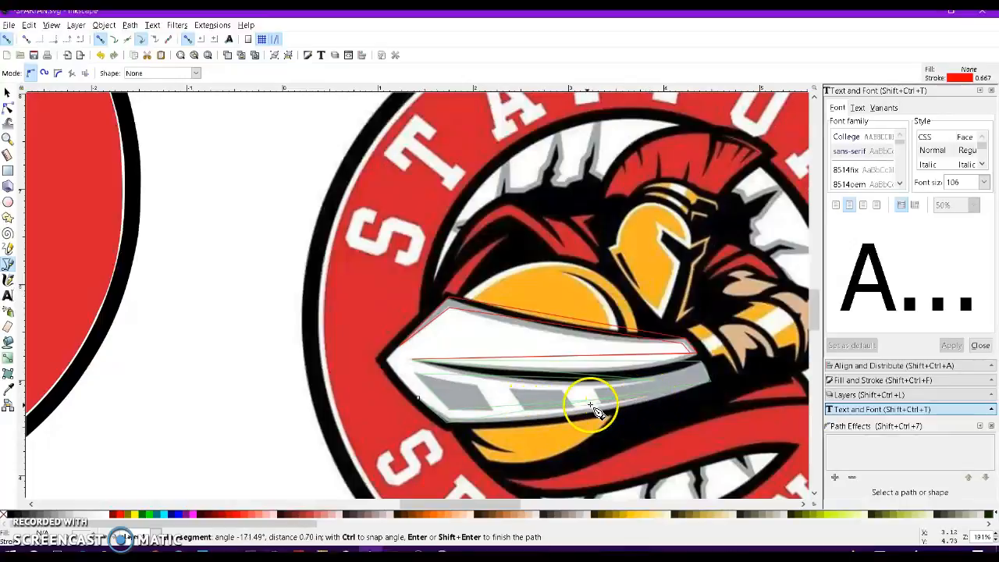
pyautogui.click(449, 417)
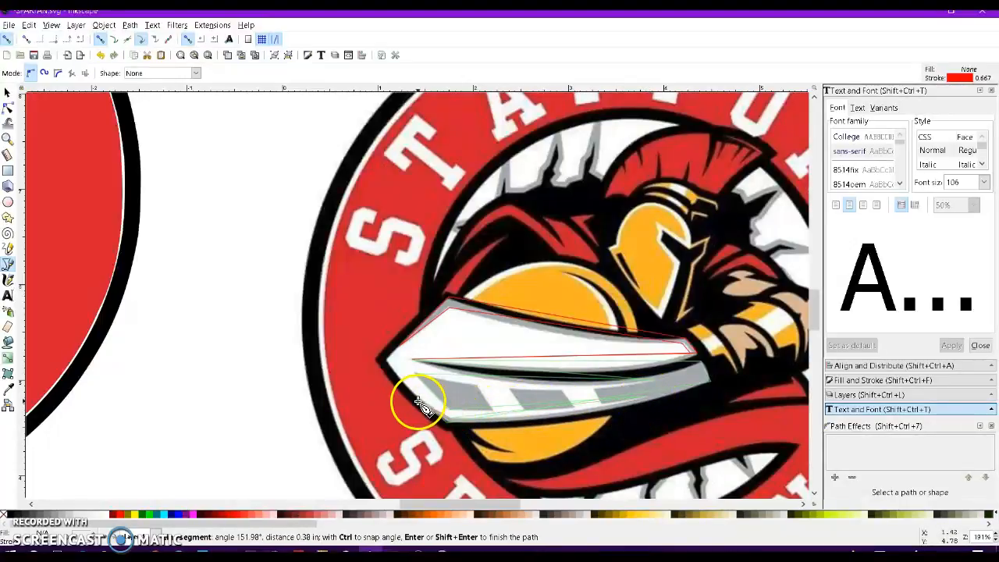
pyautogui.click(419, 401)
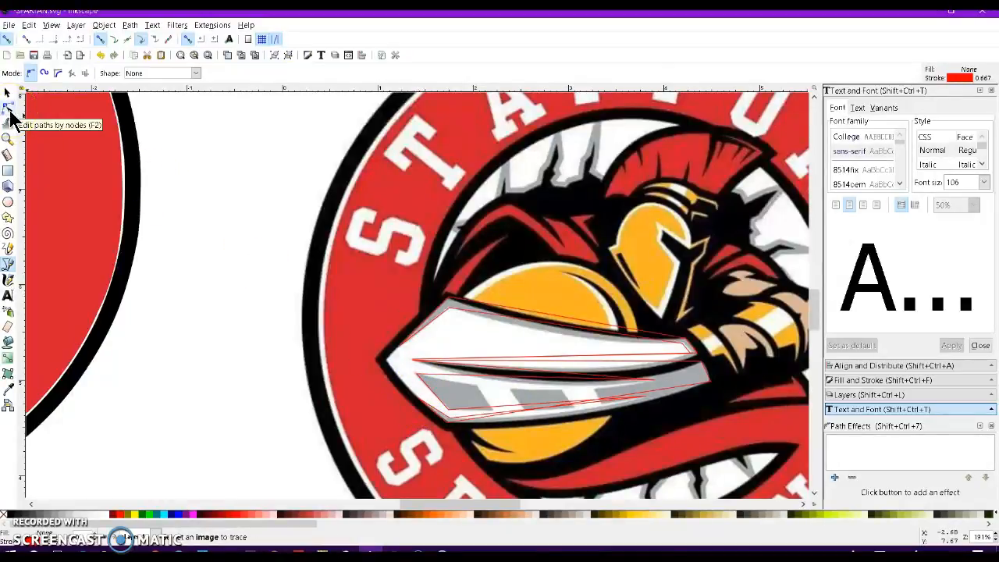
# Bend the long straight segments of the lower blade path to follow the curved edges of its grey shading.
pyautogui.click(10, 110)
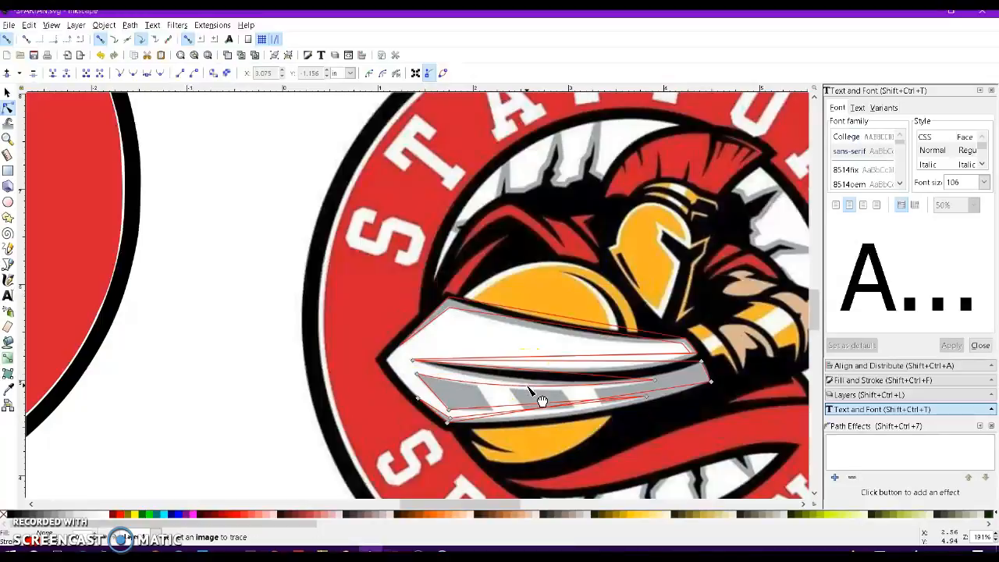
pyautogui.moveTo(532, 394); pyautogui.dragTo(575, 385)
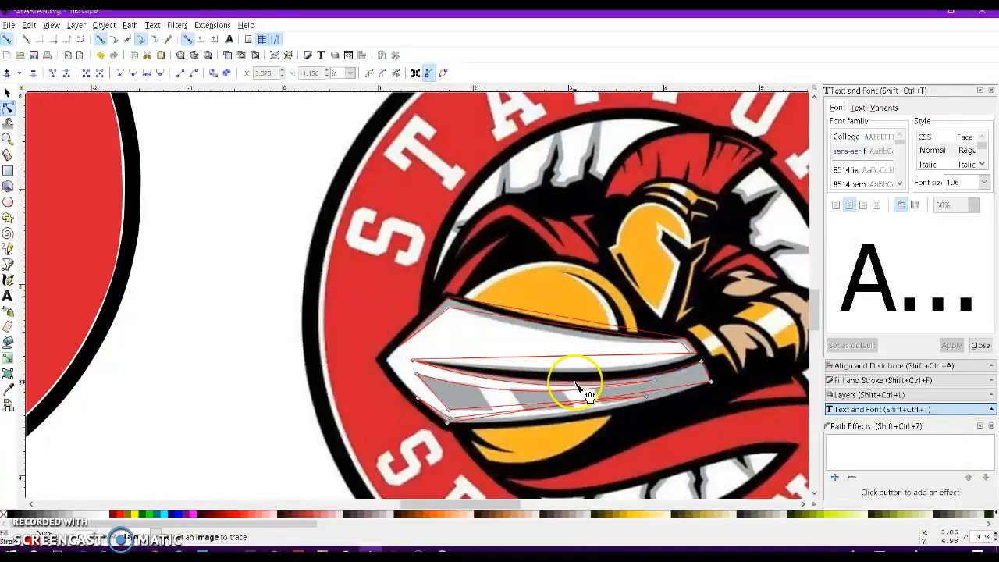
pyautogui.moveTo(693, 355); pyautogui.dragTo(641, 389)
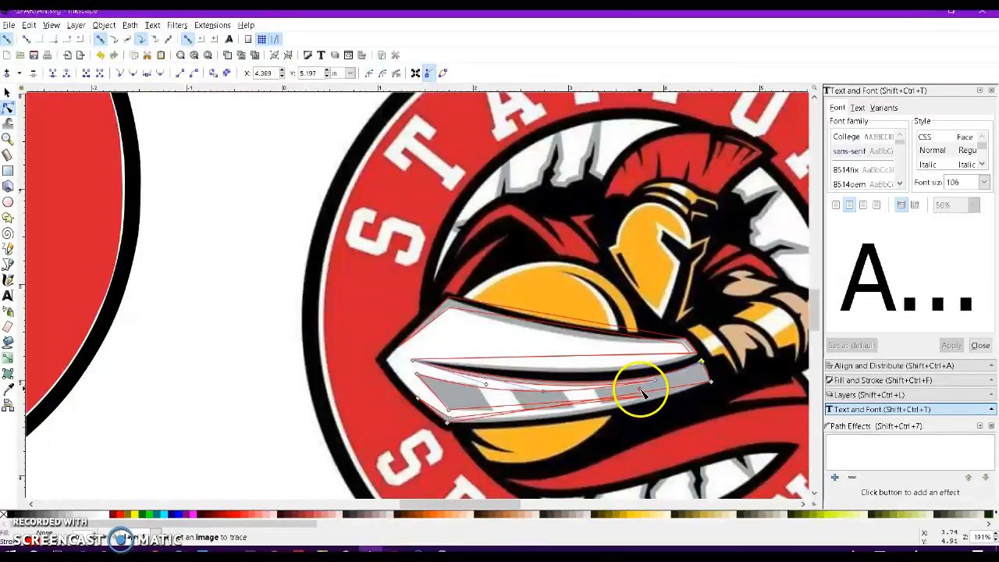
pyautogui.moveTo(717, 382); pyautogui.dragTo(562, 433)
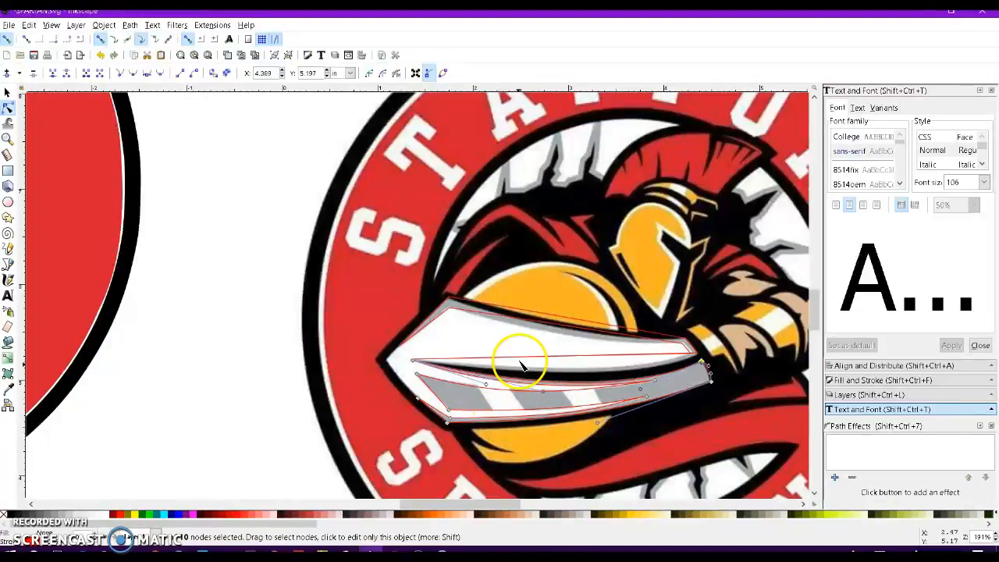
# Bend the long segments of the upper blade path to follow the curved grey edges of the blade.
pyautogui.click(527, 323)
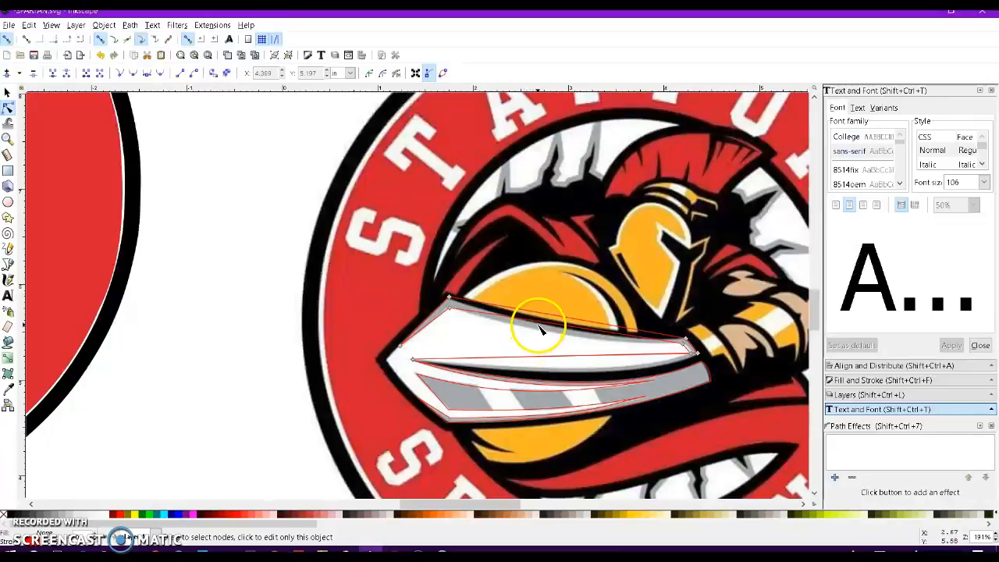
pyautogui.moveTo(539, 322); pyautogui.dragTo(545, 335)
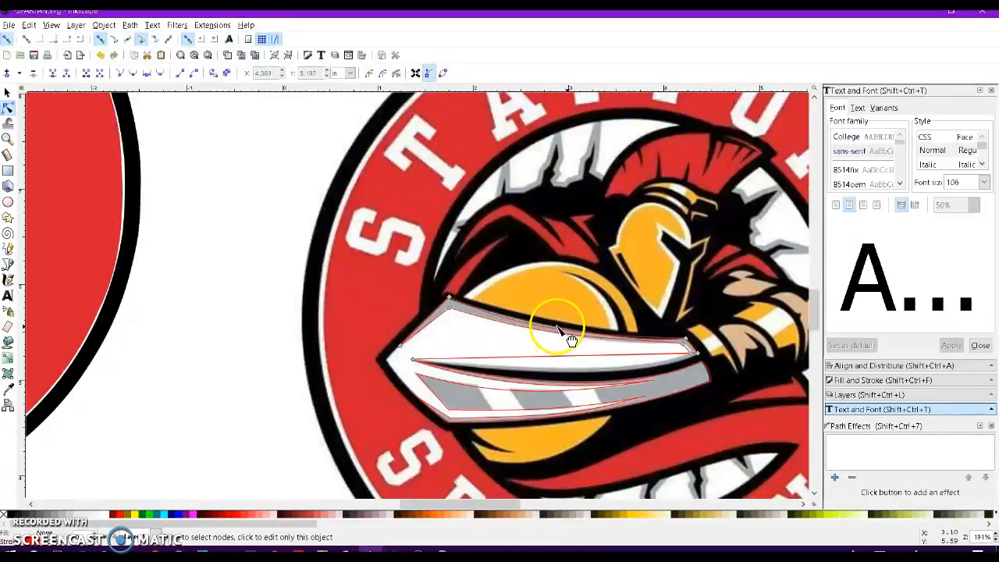
pyautogui.click(684, 340)
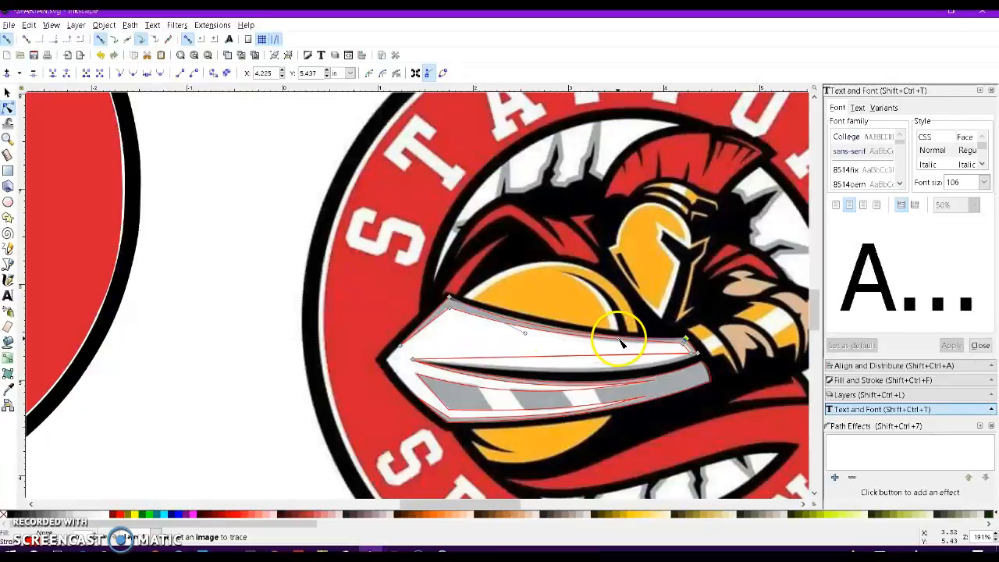
pyautogui.click(682, 343)
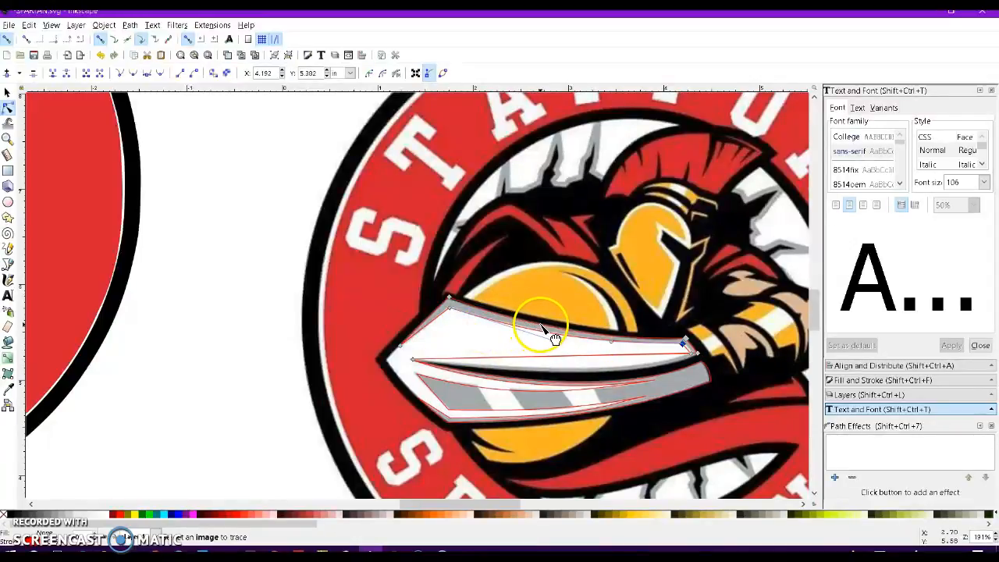
pyautogui.moveTo(551, 356); pyautogui.dragTo(570, 371)
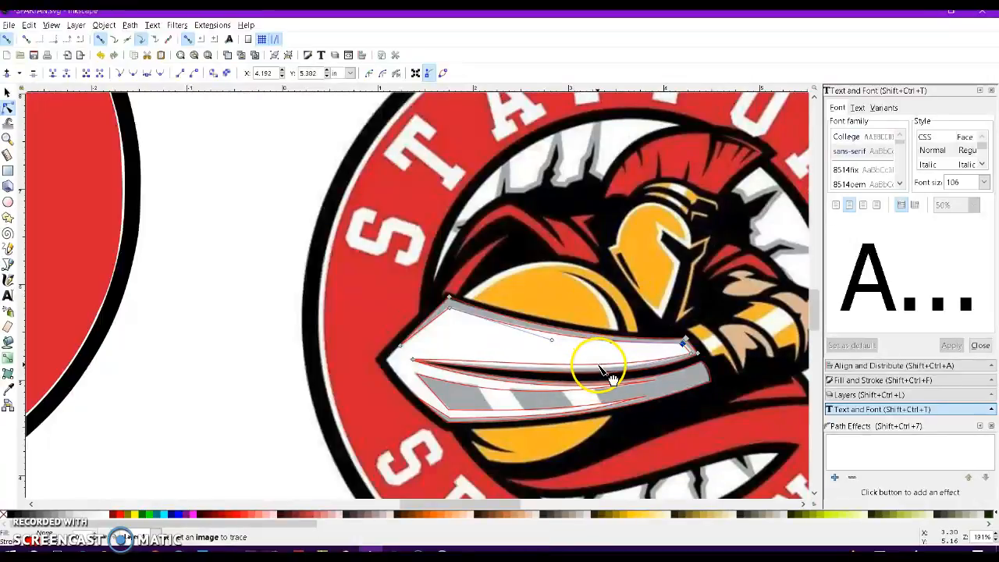
# Refine the upper blade path's lower curves and nudge its two inner corner nodes near the hilt slightly right and up.
pyautogui.click(412, 358)
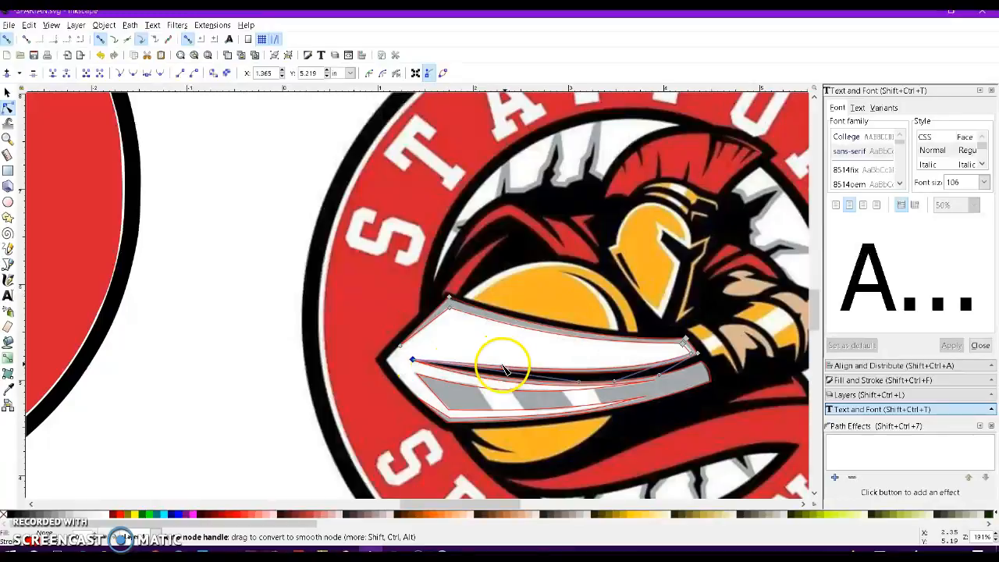
pyautogui.click(684, 344)
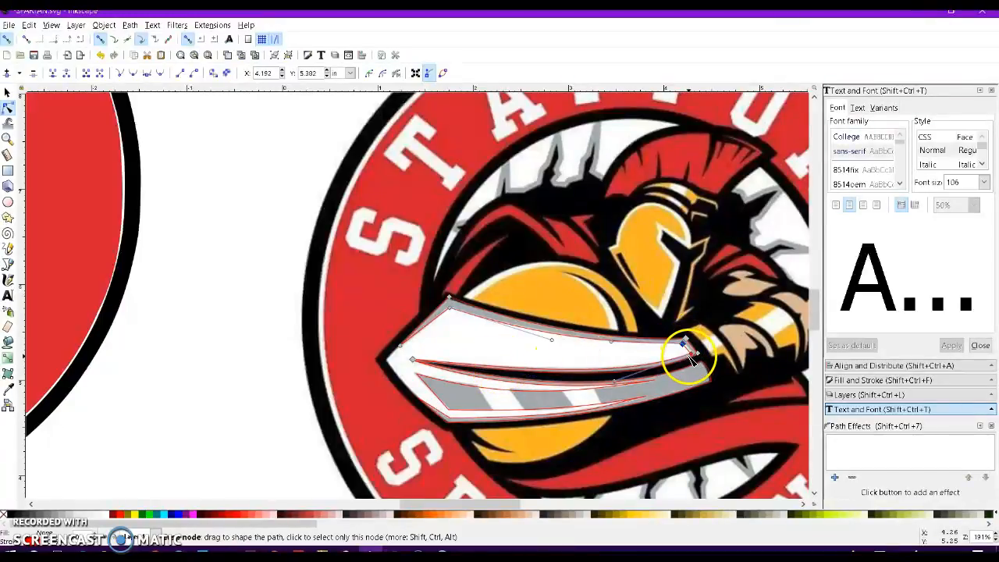
pyautogui.keyDown('shift'); pyautogui.click(691, 353); pyautogui.keyUp('shift')
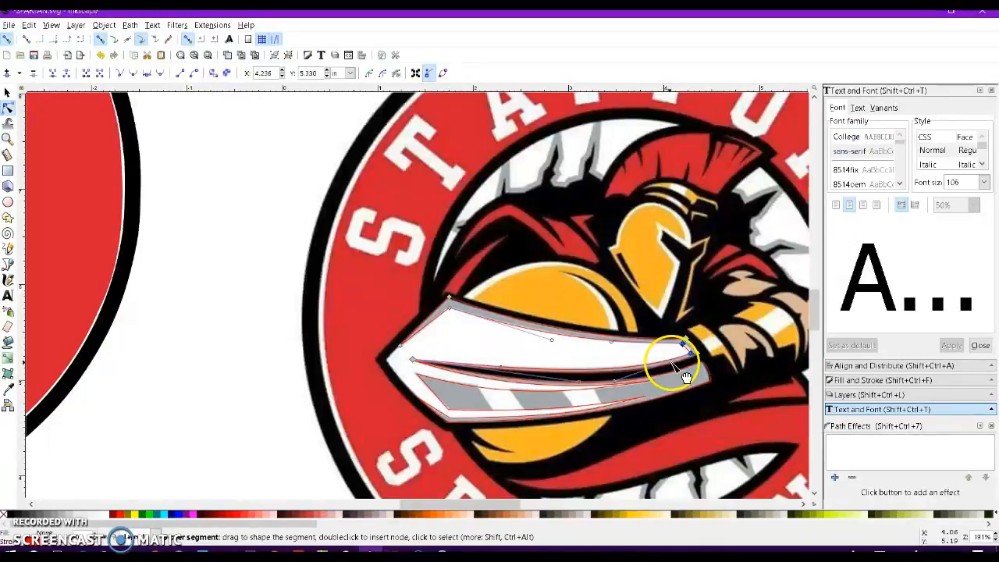
pyautogui.hotkey('alt', 'Right')
pyautogui.hotkey('alt', 'Right')
pyautogui.hotkey('alt', 'Up')
pyautogui.hotkey('alt', 'Up')
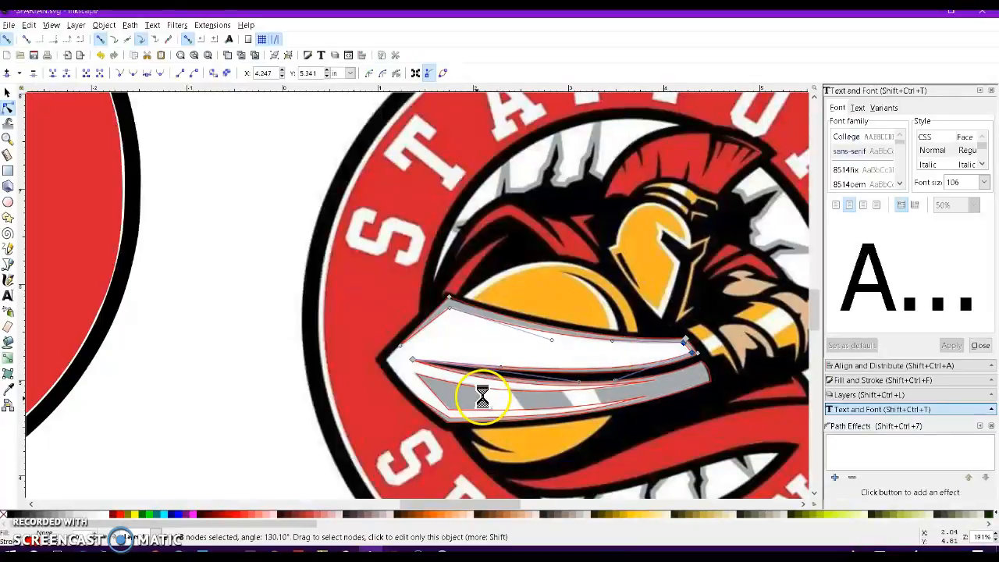
pyautogui.press('Escape')
pyautogui.press('Escape')
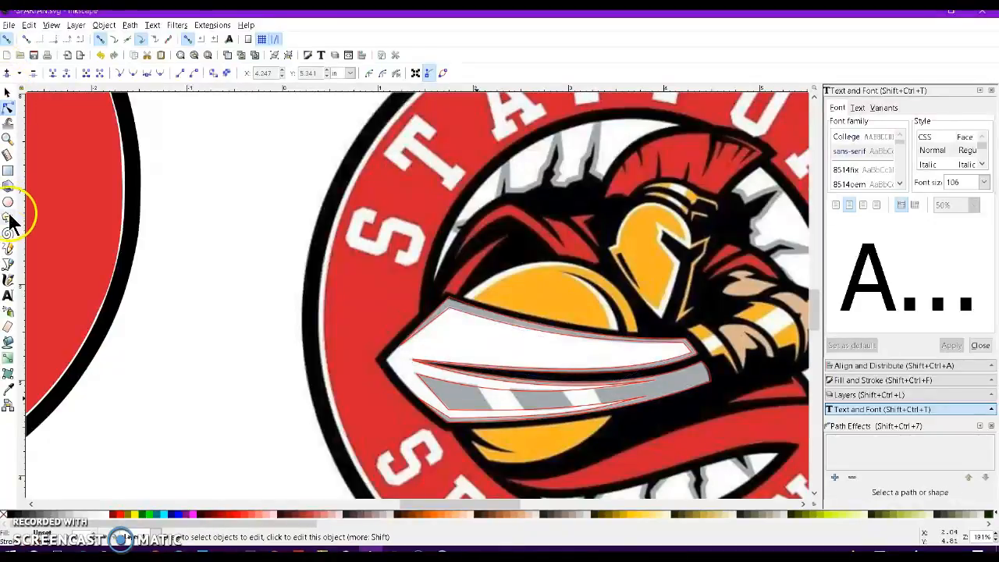
# Draw a closed four-sided path over the white gap nearer the sword's tip in the lower blade's grey band.
pyautogui.click(8, 265)
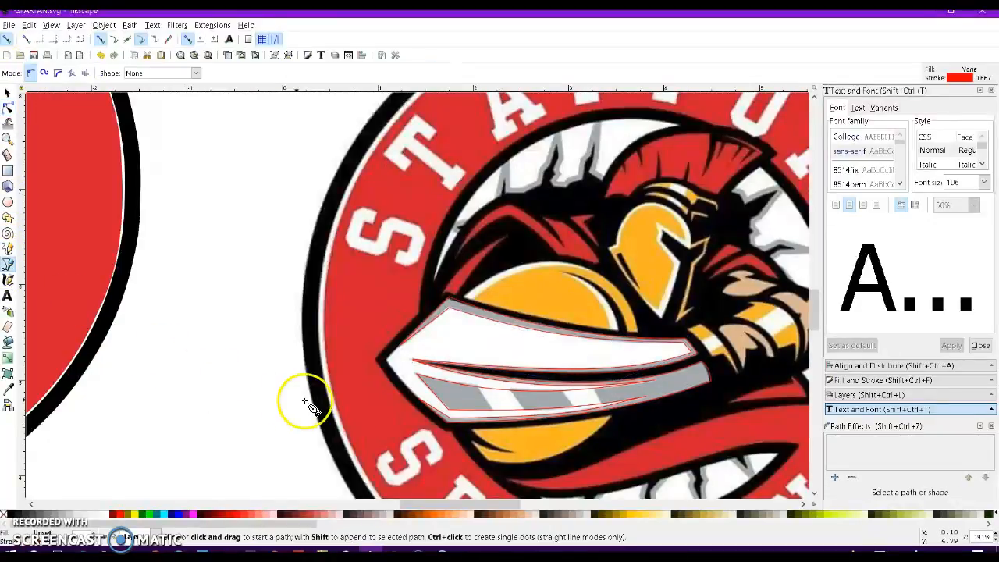
pyautogui.click(474, 380)
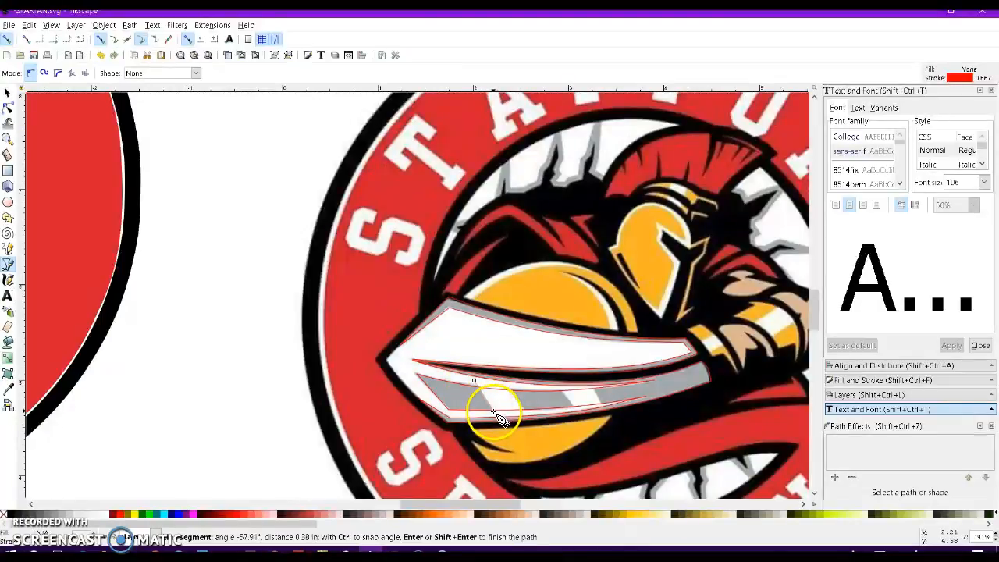
pyautogui.click(496, 414)
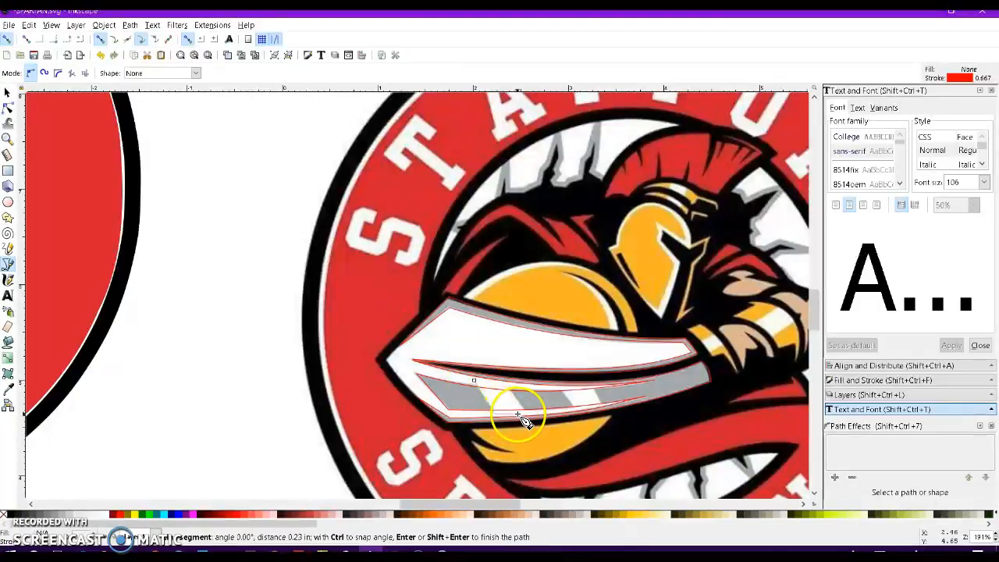
pyautogui.click(528, 412)
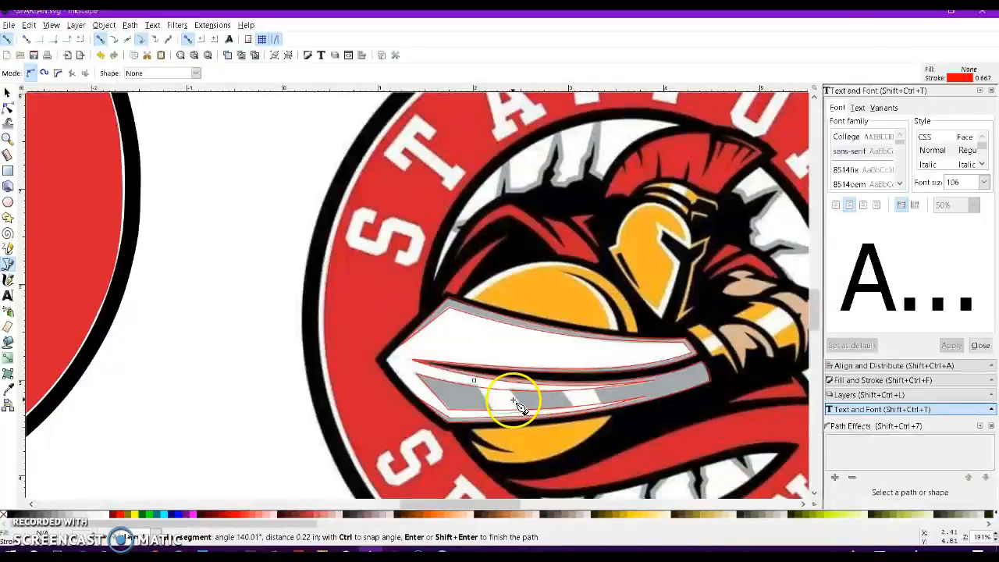
pyautogui.click(509, 386)
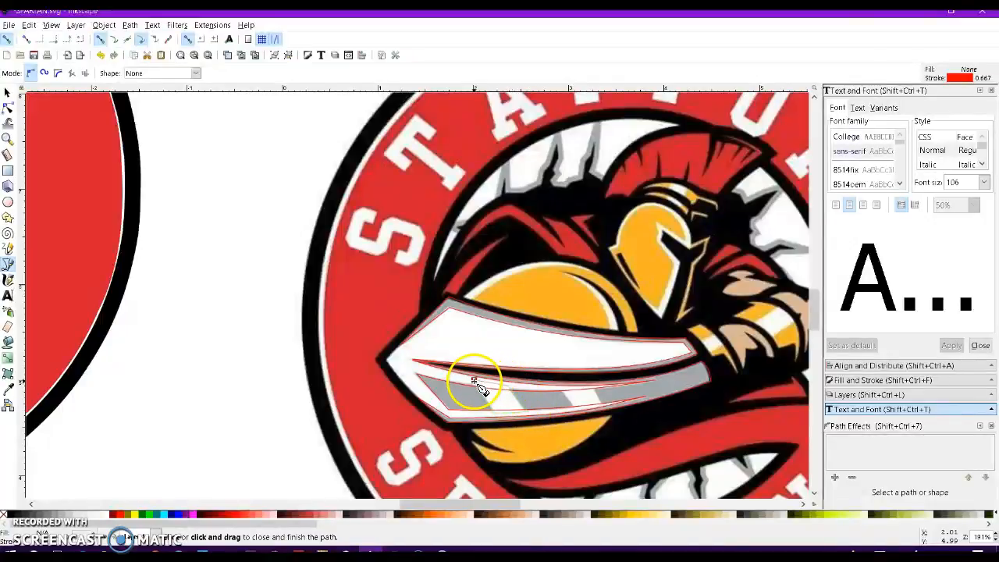
pyautogui.click(484, 382)
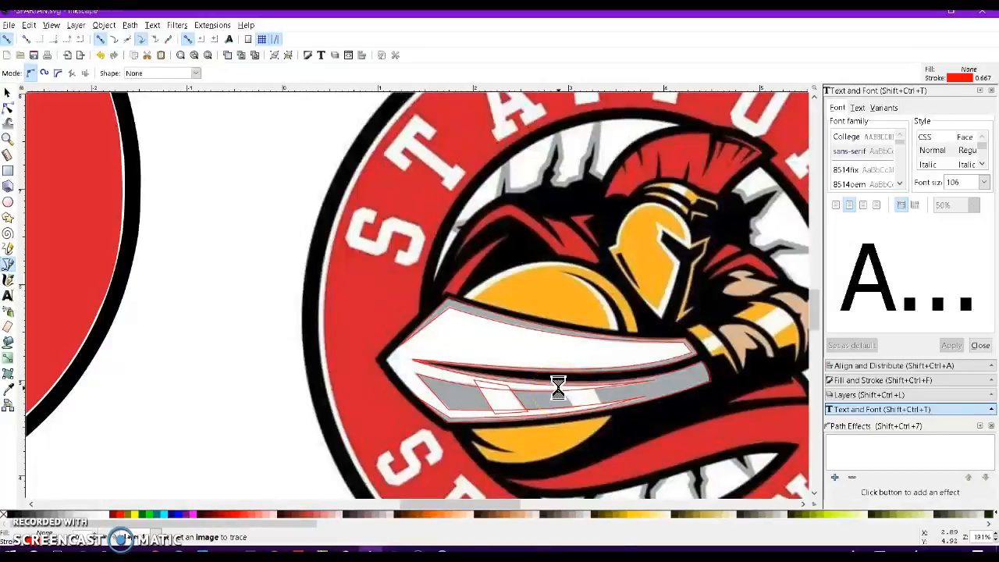
# Draw a second closed four-sided path over the white gap nearer the hilt in the lower blade's grey band.
pyautogui.click(557, 387)
pyautogui.click(576, 409)
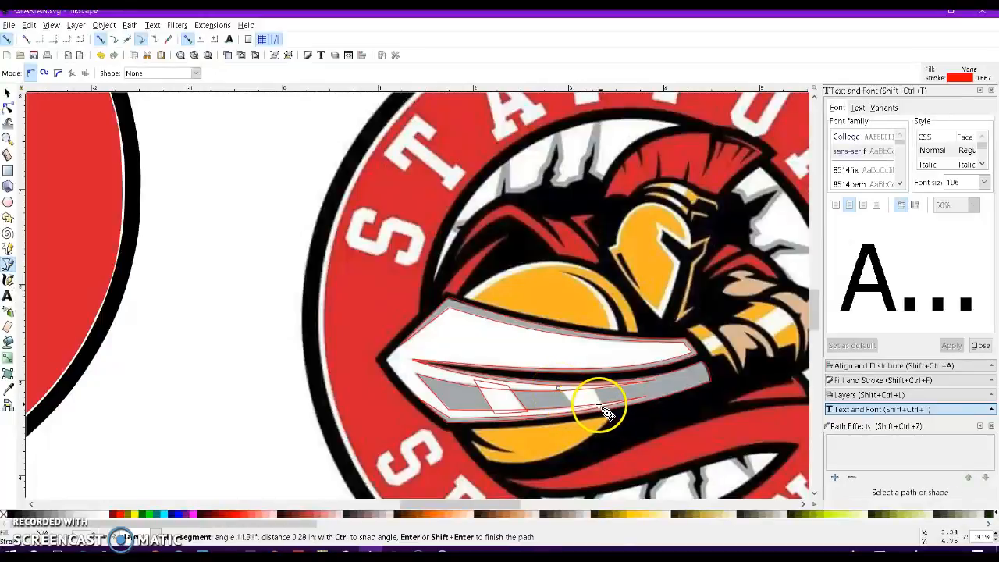
pyautogui.click(604, 406)
pyautogui.click(595, 387)
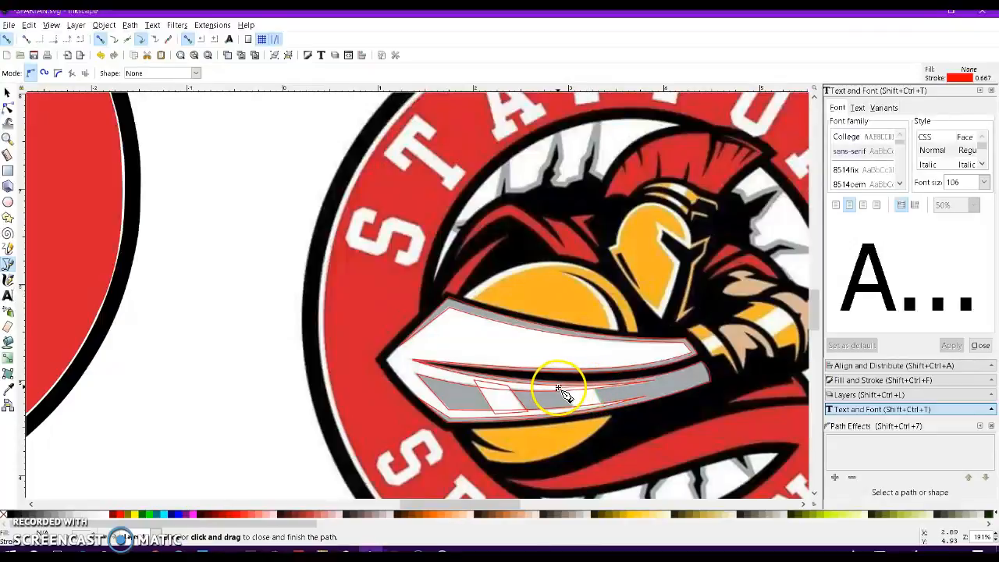
pyautogui.click(559, 390)
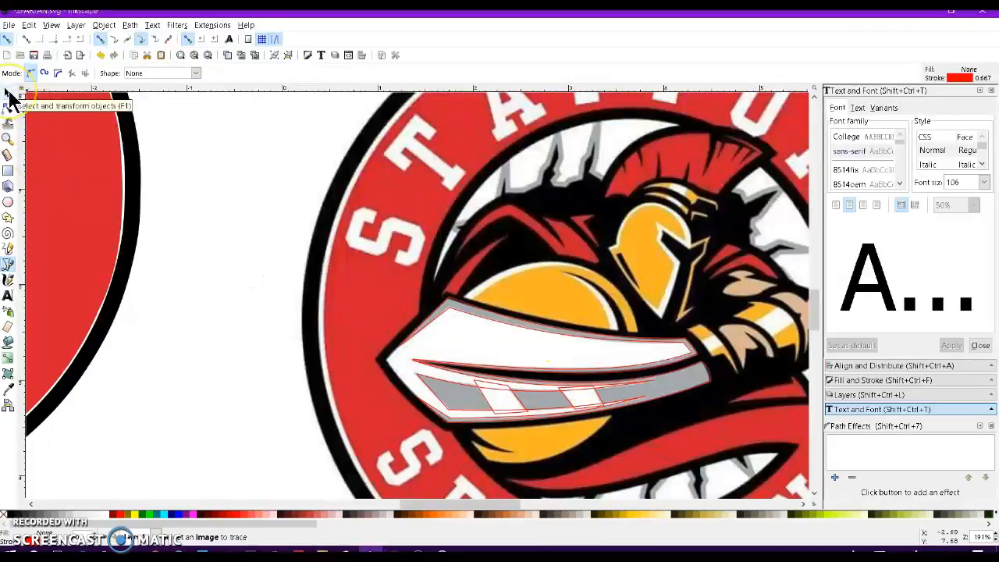
# Cut the four-sided gap path nearer the hilt out of the lower blade's shading path with Difference.
pyautogui.click(8, 93)
pyautogui.click(569, 394)
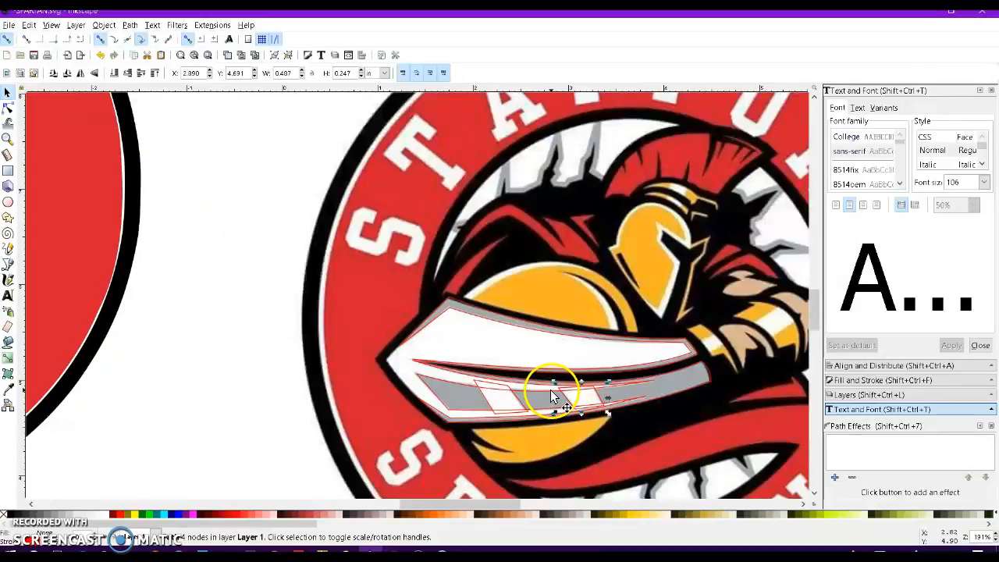
pyautogui.keyDown('shift'); pyautogui.click(548, 396); pyautogui.keyUp('shift')
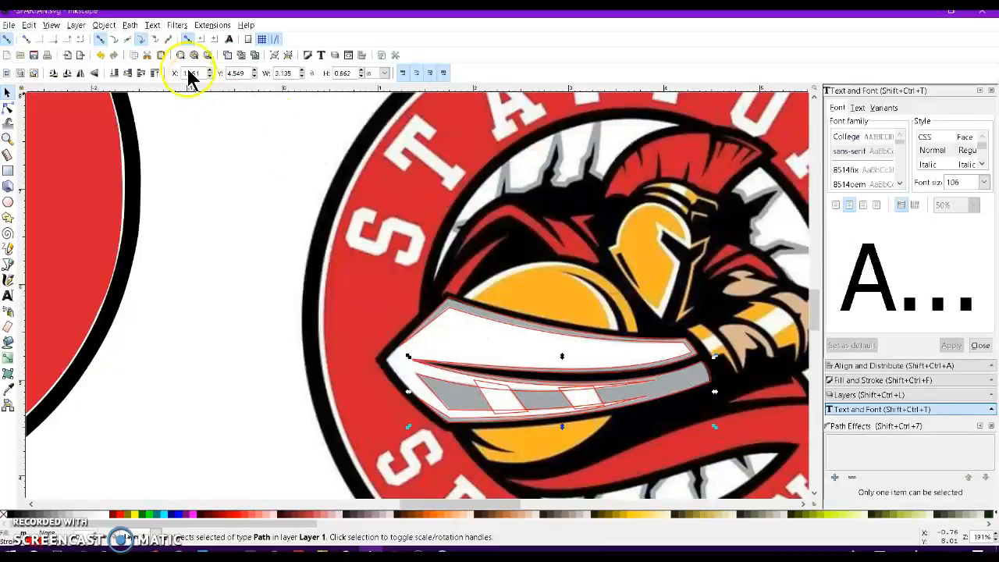
pyautogui.click(133, 28)
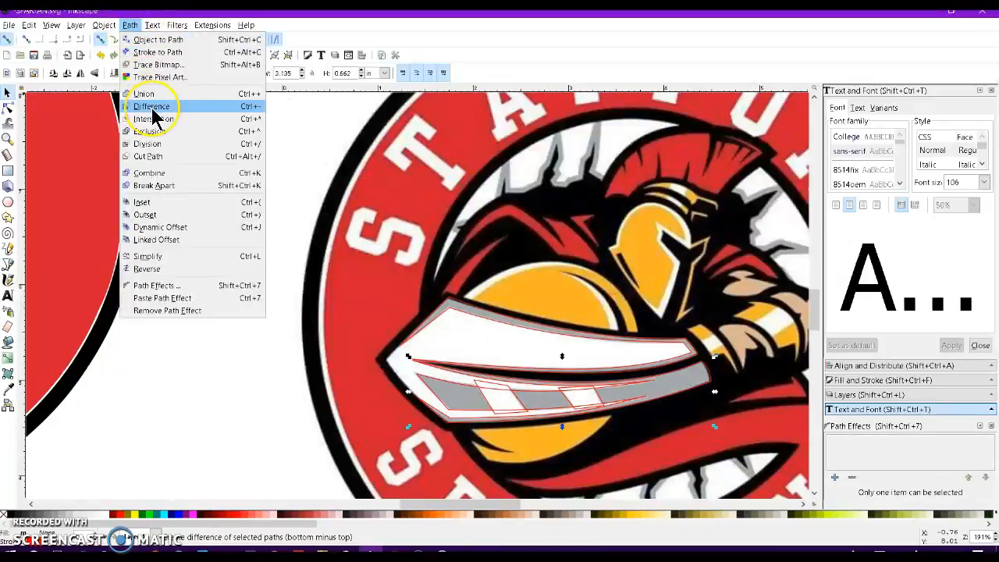
pyautogui.click(153, 104)
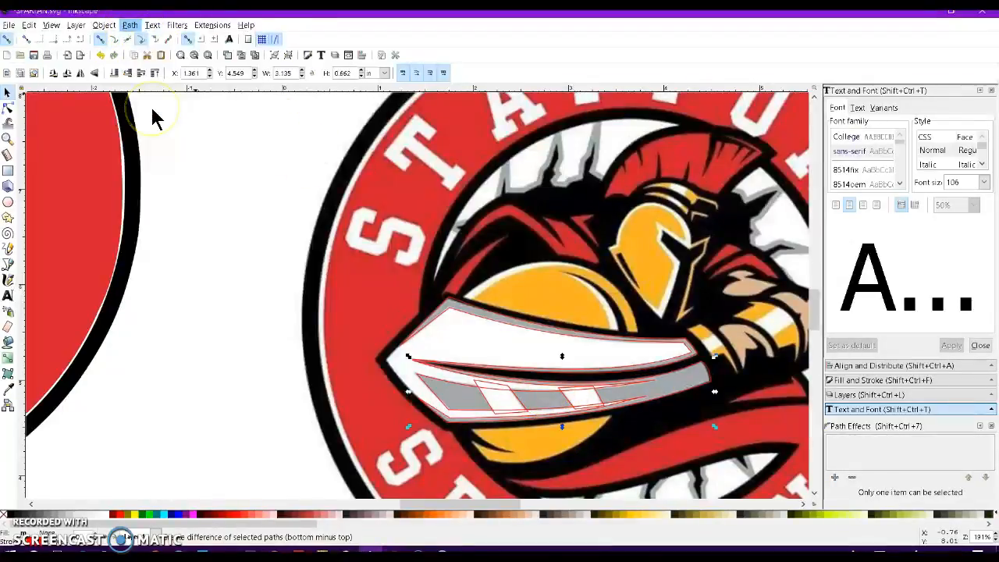
# Subtract the four-sided gap path nearer the sword's tip from the lower blade's shading path with Difference.
pyautogui.keyDown('shift'); pyautogui.click(485, 387); pyautogui.keyUp('shift')
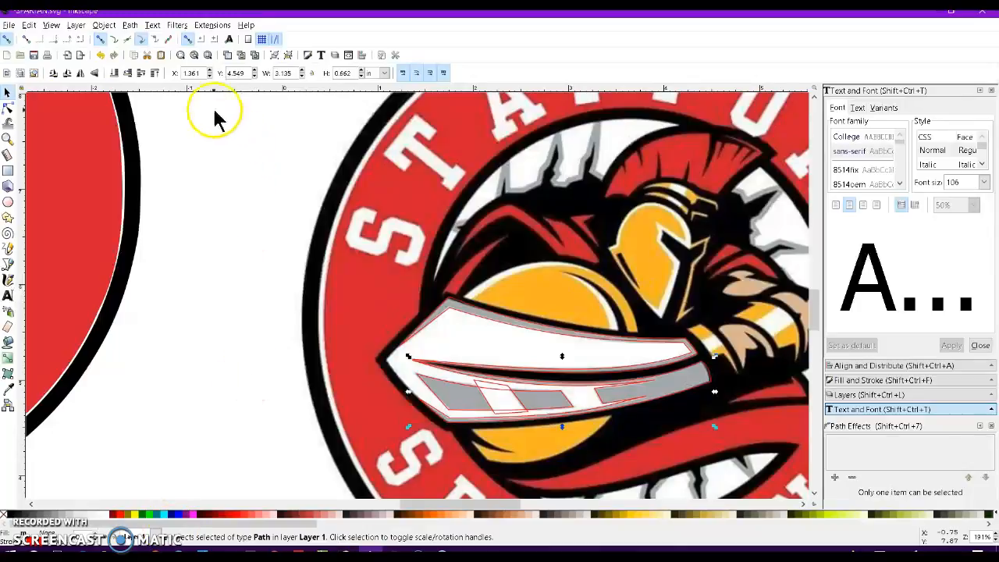
pyautogui.click(129, 25)
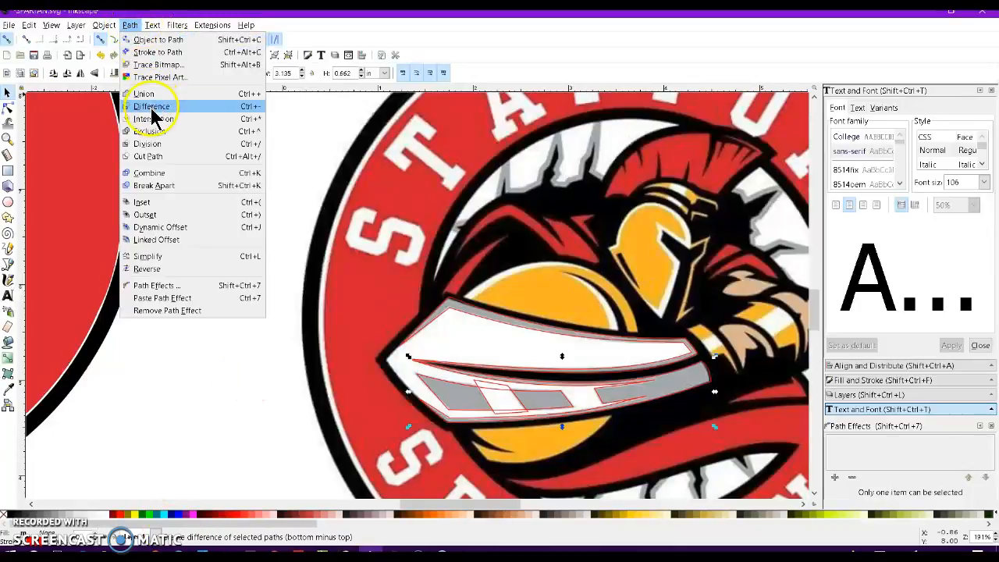
pyautogui.click(154, 108)
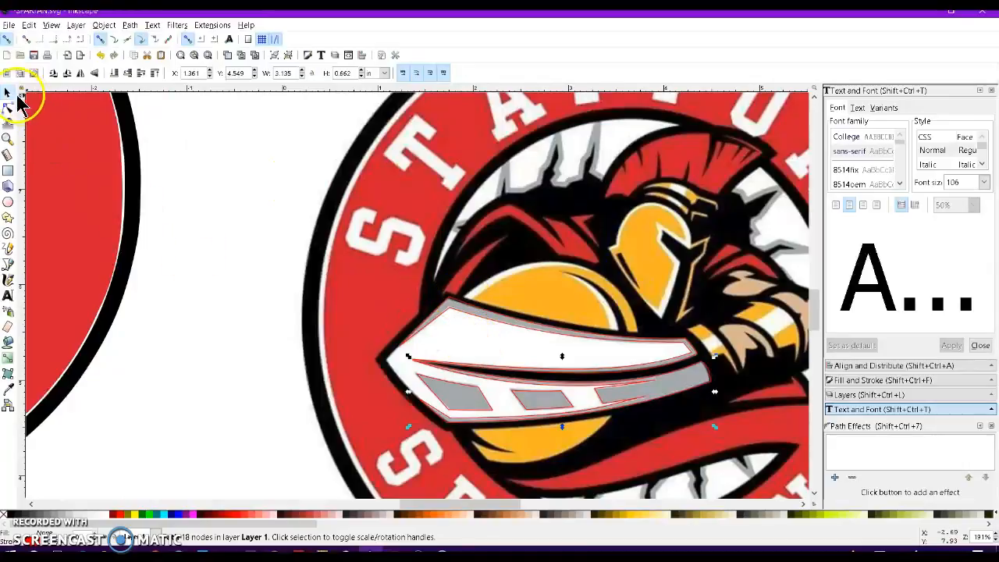
# Fill the upper and lower blade shading paths with light grey and remove their stroke.
pyautogui.click(9, 94)
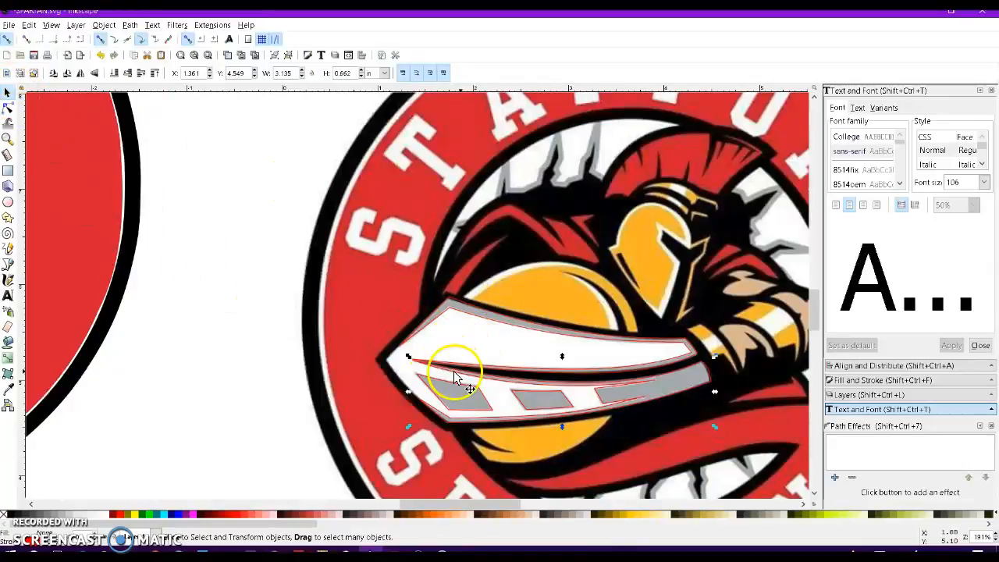
pyautogui.keyDown('shift'); pyautogui.click(503, 329); pyautogui.keyUp('shift')
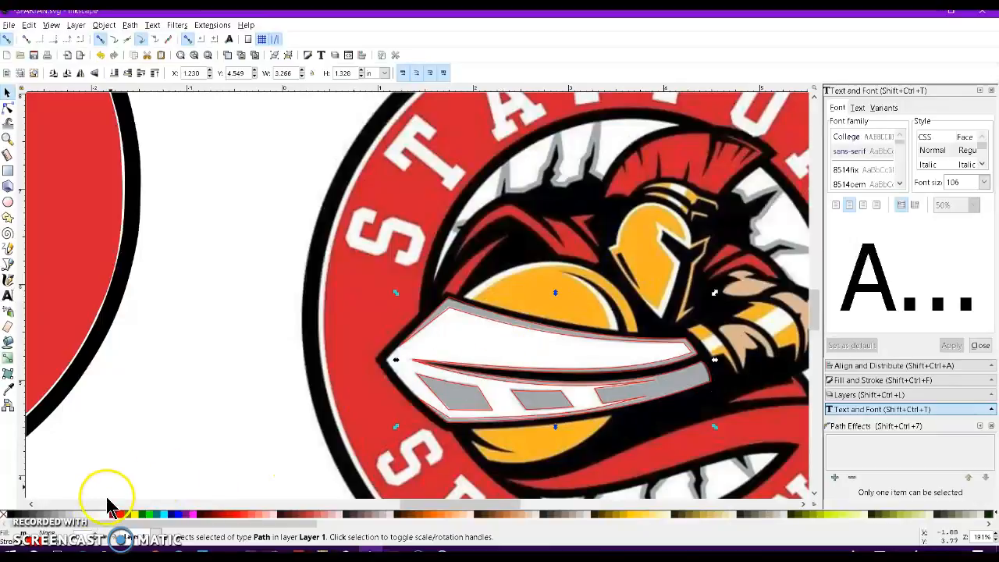
pyautogui.click(61, 515)
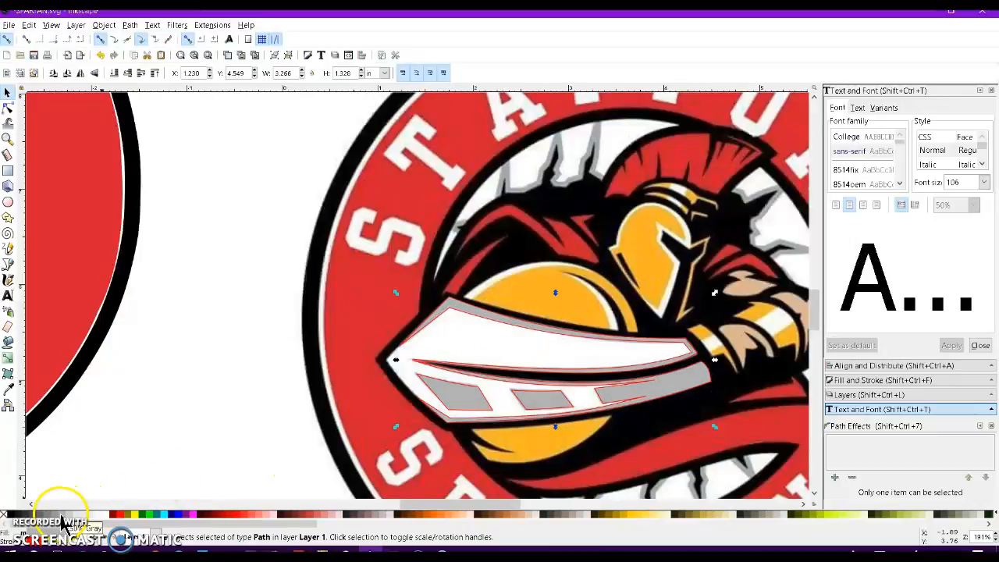
pyautogui.keyDown('shift'); pyautogui.click(4, 521); pyautogui.keyUp('shift')
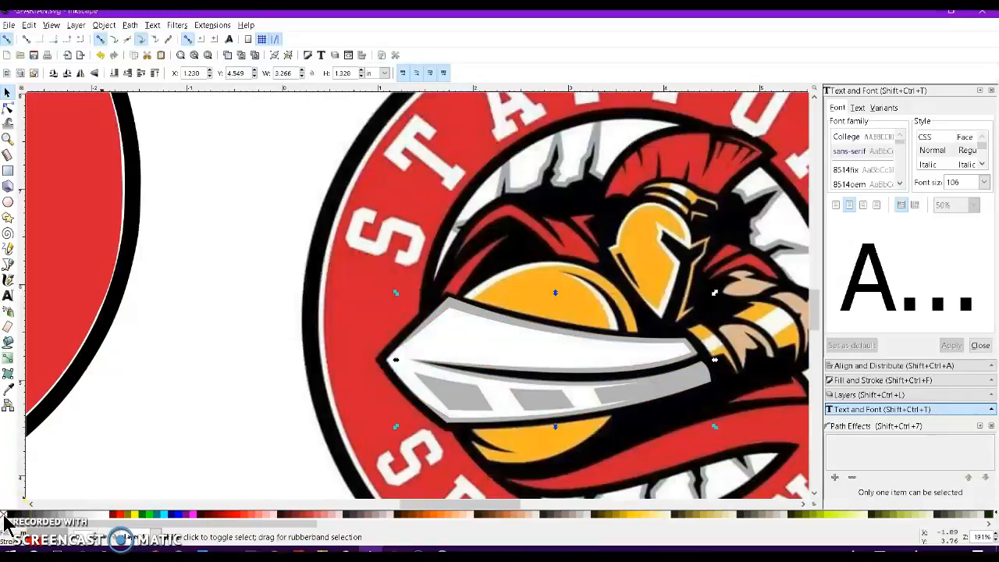
# Move both grey shading paths from the reference image onto the white sword of the recreated logo.
pyautogui.keyDown('ctrl'); pyautogui.scroll(-2, 501, 349); pyautogui.keyUp('ctrl')
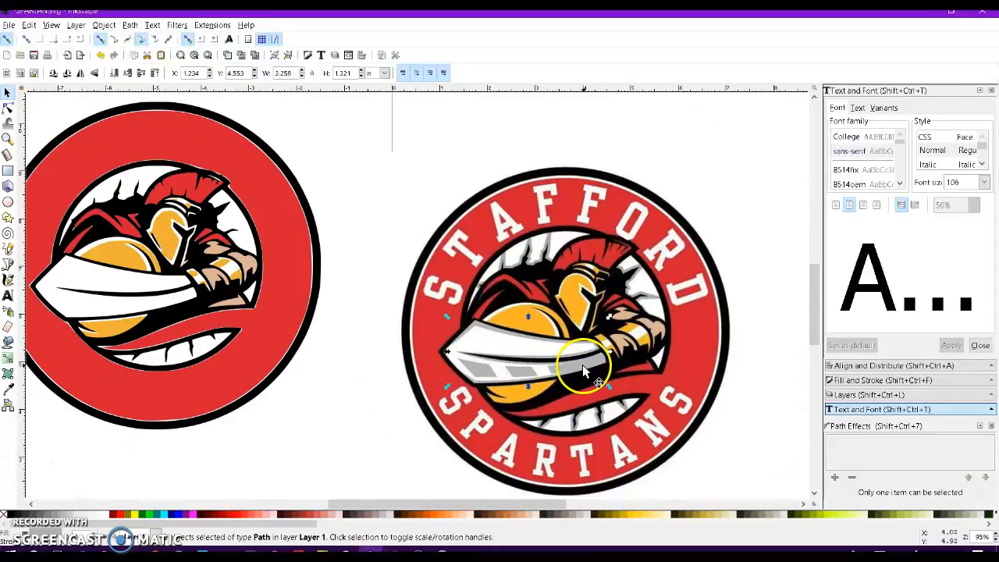
pyautogui.moveTo(584, 371); pyautogui.dragTo(178, 309)
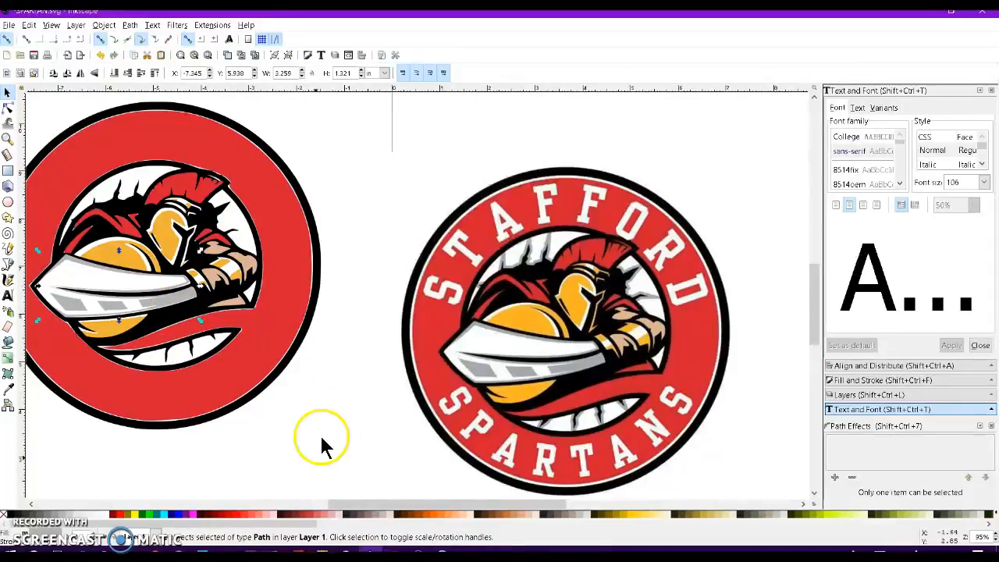
pyautogui.moveTo(335, 506); pyautogui.dragTo(267, 506)
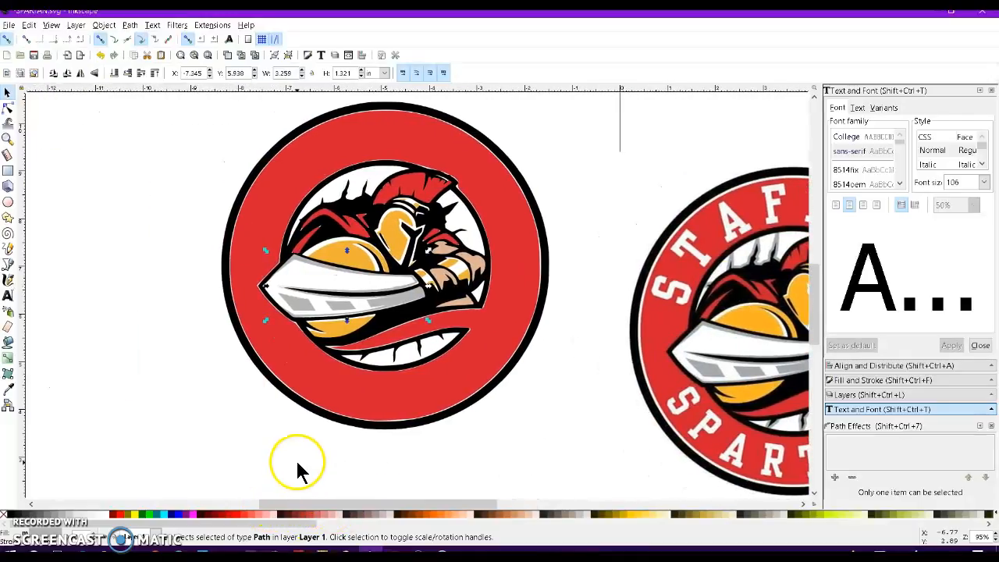
pyautogui.scroll(2, 296, 455)
pyautogui.click(115, 274)
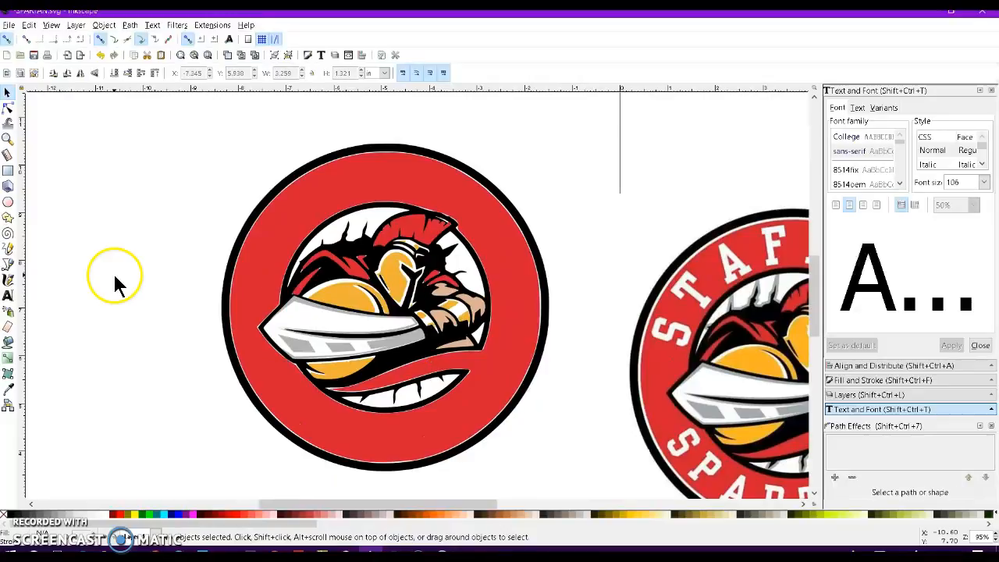
# Draw a circle about 4.64 in across over the logo's inner artwork and remove its fill.
pyautogui.click(8, 202)
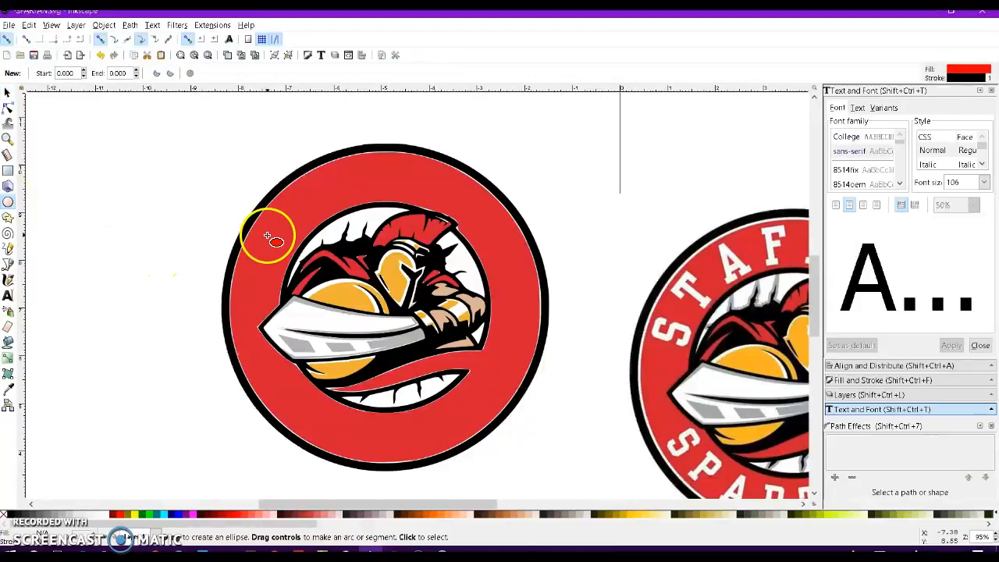
pyautogui.moveTo(277, 212); pyautogui.dragTo(532, 431)
pyautogui.click(7, 92)
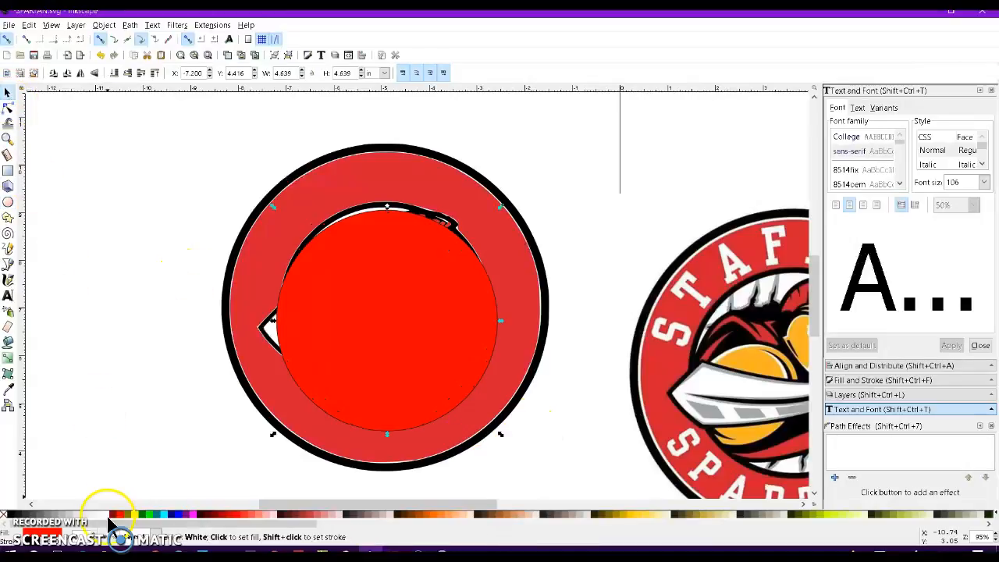
pyautogui.click(4, 517)
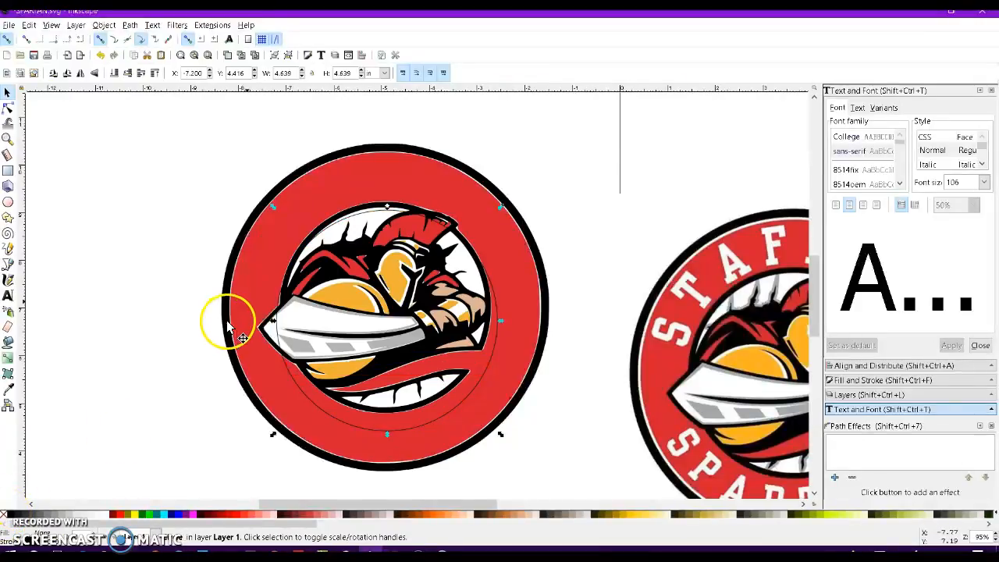
# Enlarge the outline circle to about 4.8 in wide and 5.1 in high and nudge it left and up around the inner artwork.
pyautogui.moveTo(274, 208); pyautogui.dragTo(265, 191)
pyautogui.moveTo(499, 199); pyautogui.dragTo(508, 195)
pyautogui.click(501, 307)
pyautogui.press('Left')
pyautogui.press('Left')
pyautogui.press('Left')
pyautogui.press('Left')
pyautogui.press('Left')
pyautogui.press('Up')
pyautogui.press('Up')
pyautogui.press('Up')
pyautogui.press('Up')
pyautogui.press('Up')
pyautogui.press('Down')
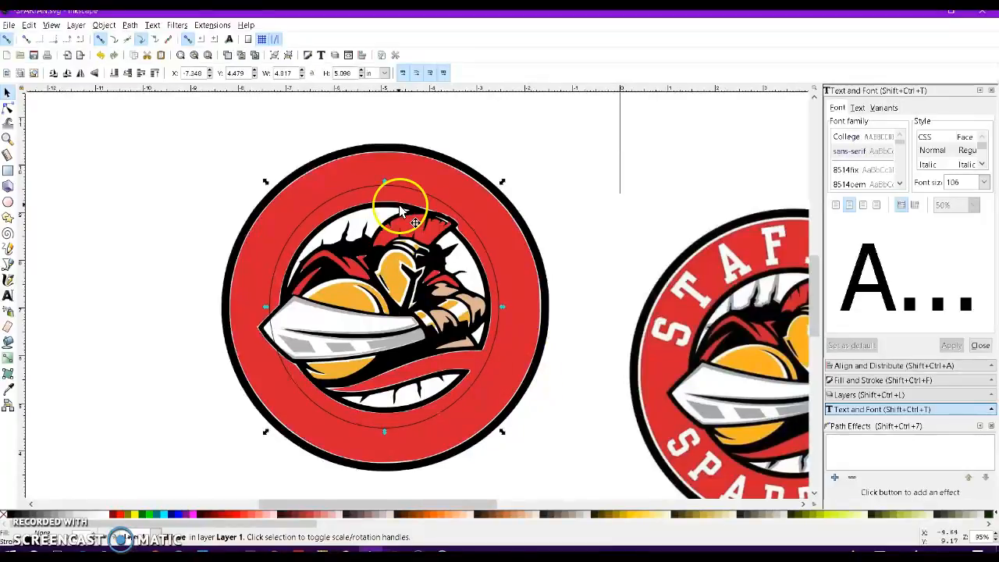
# Reduce the outline circle's height to about 4.85 in and shift it slightly right and up to centre it in the red ring.
pyautogui.moveTo(386, 180); pyautogui.dragTo(386, 188)
pyautogui.moveTo(386, 432); pyautogui.dragTo(389, 426)
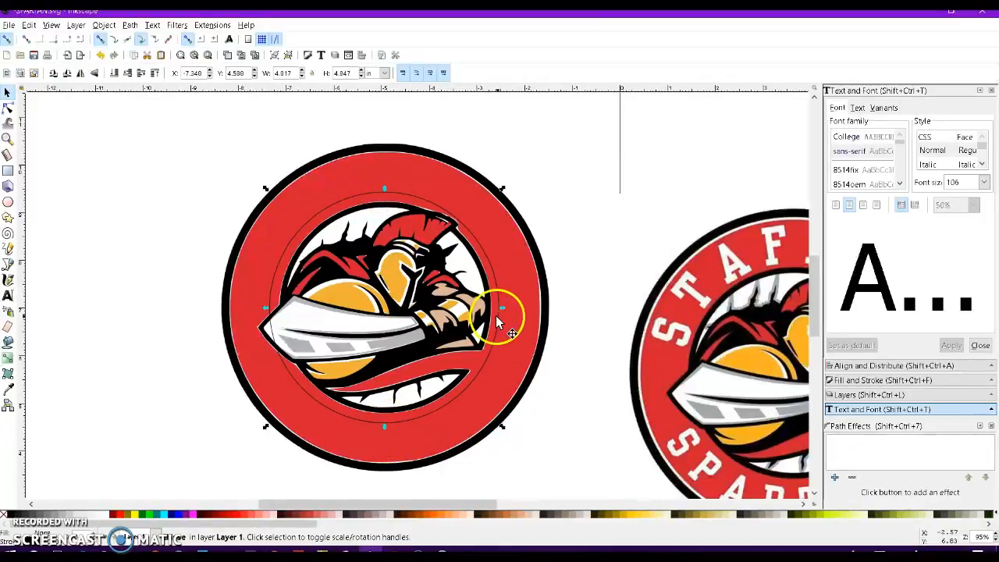
pyautogui.moveTo(539, 312); pyautogui.dragTo(541, 314)
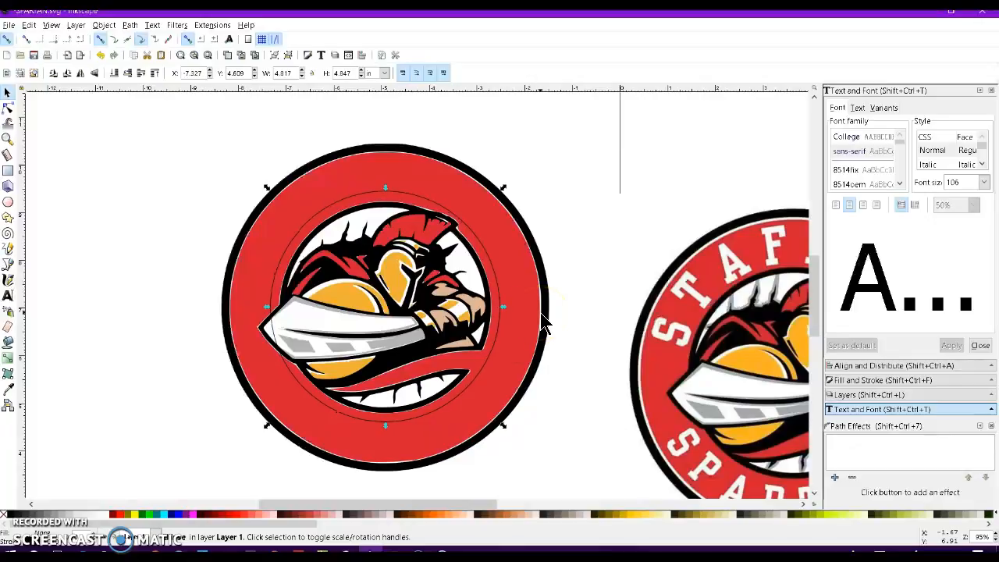
pyautogui.click(50, 293)
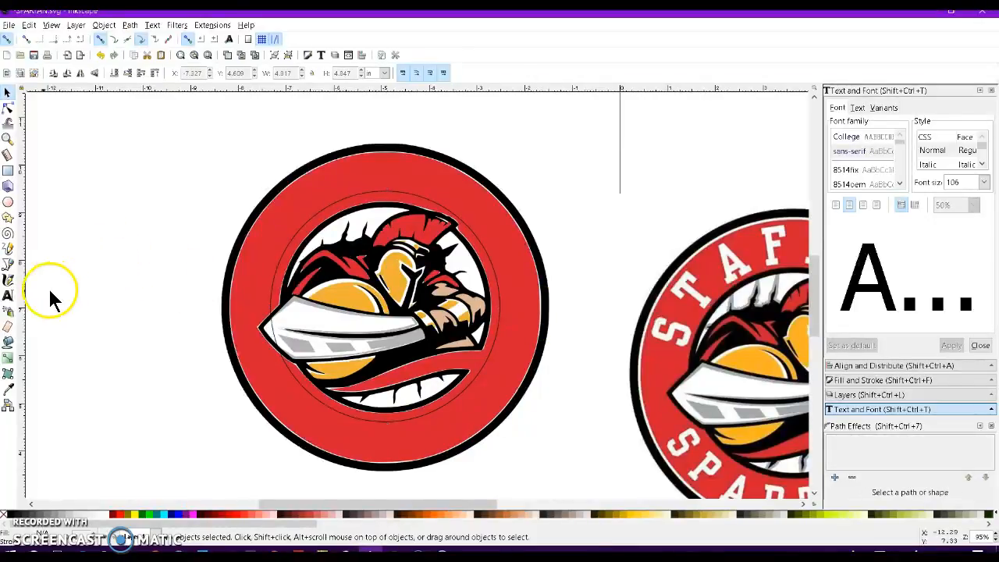
# Add the text STAFFORD beside the recreated logo.
pyautogui.click(10, 295)
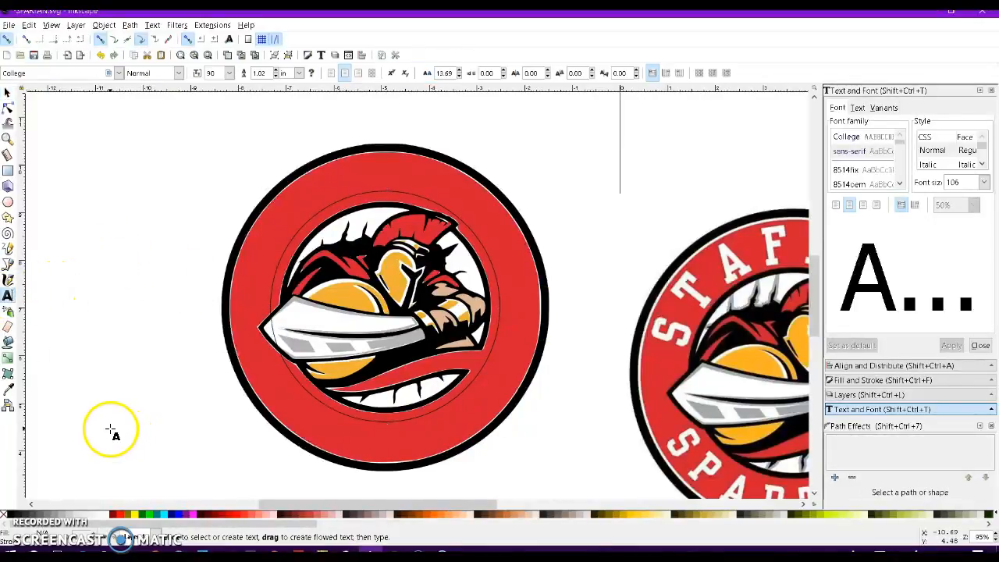
pyautogui.click(111, 431)
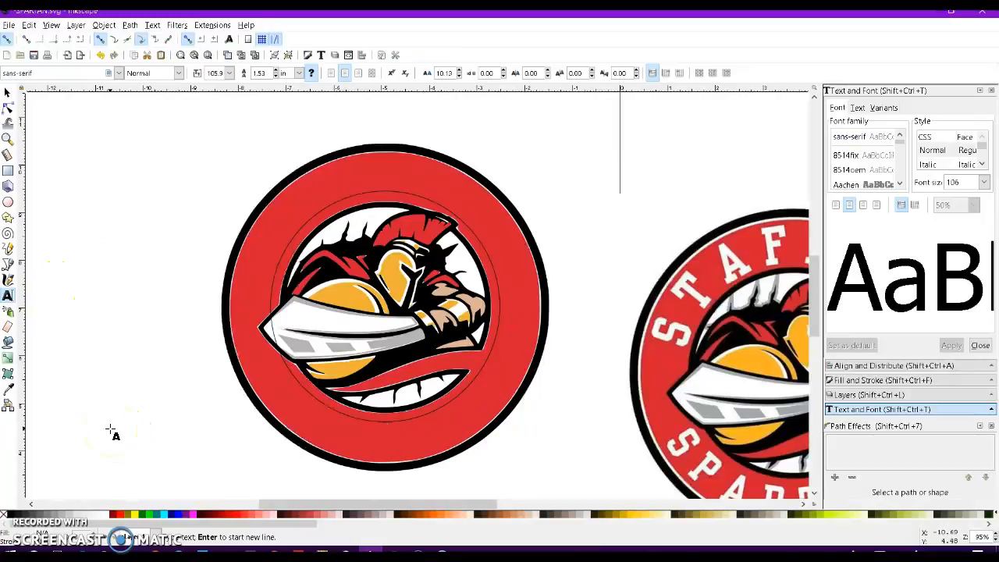
pyautogui.write('STAFFO')
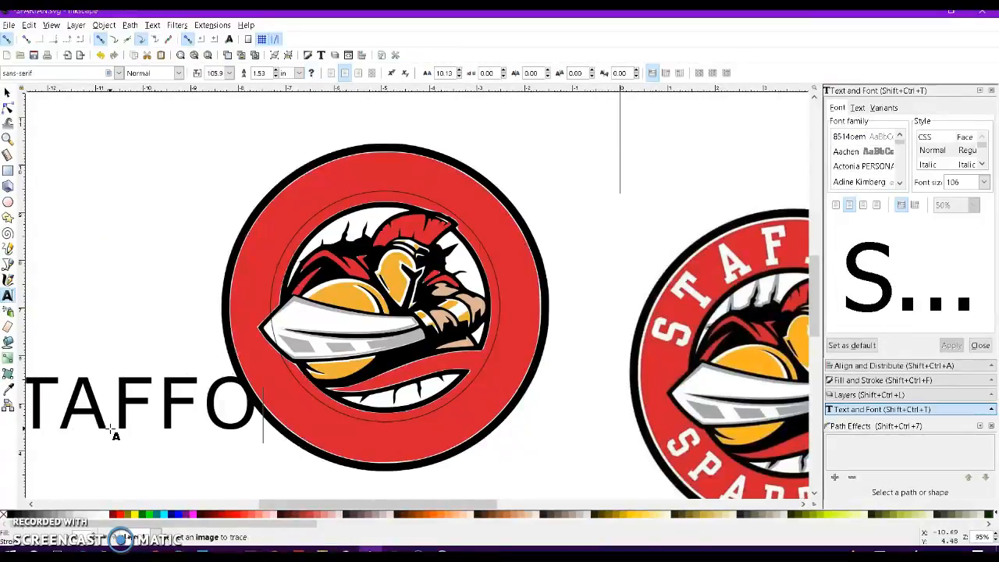
pyautogui.write('RD')
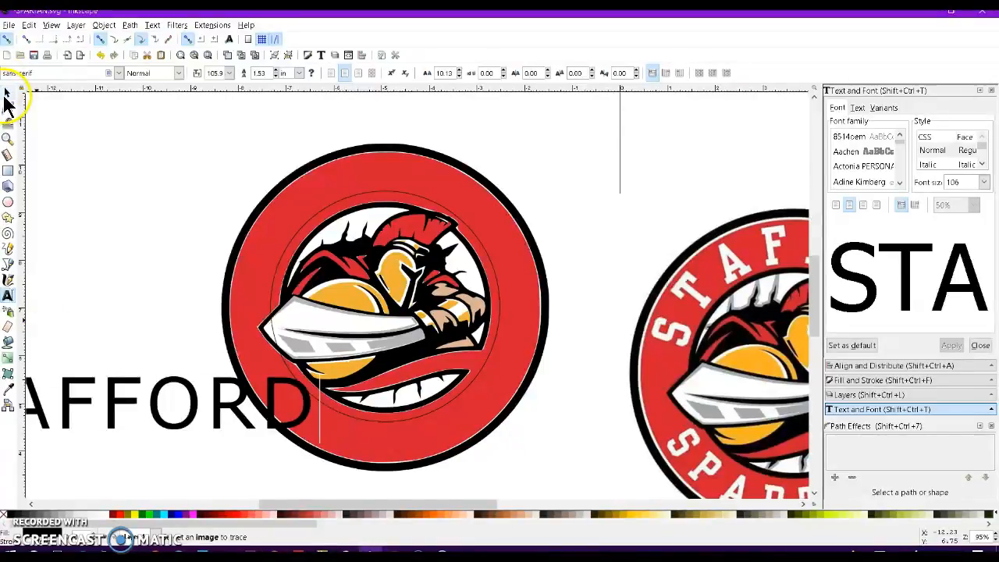
# Set the STAFFORD text's font to College.
pyautogui.click(7, 94)
pyautogui.click(849, 166)
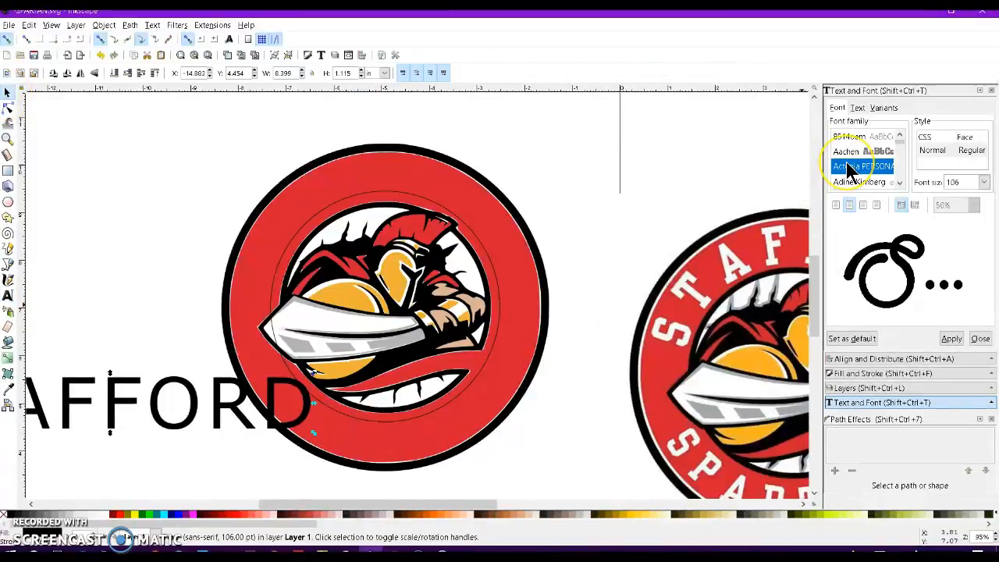
pyautogui.write('COL')
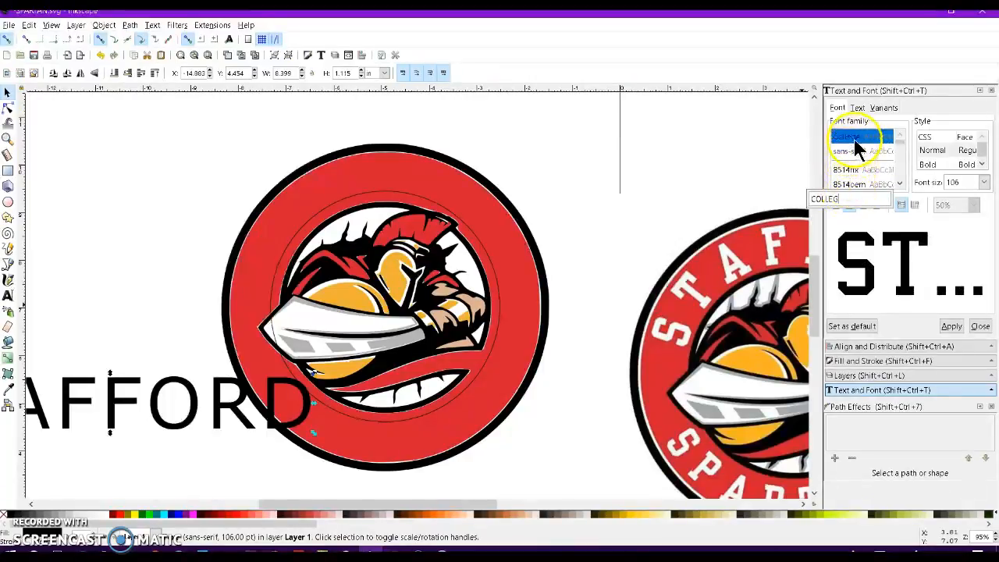
pyautogui.click(951, 327)
# Move the STAFFORD text to the upper edge of the recreated logo and scale it to about 5.05 in wide.
pyautogui.moveTo(206, 413); pyautogui.dragTo(296, 152)
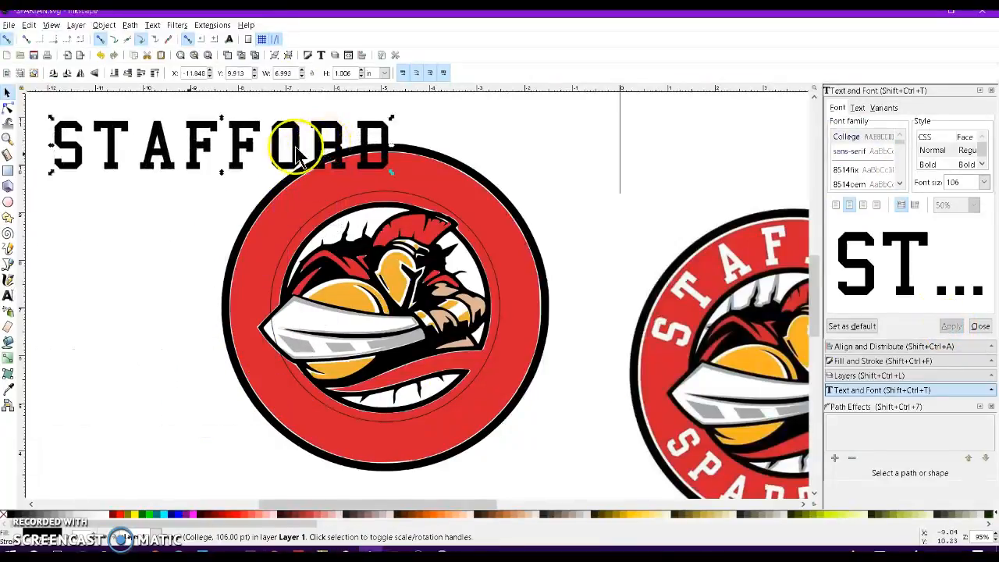
pyautogui.moveTo(51, 171); pyautogui.dragTo(141, 169)
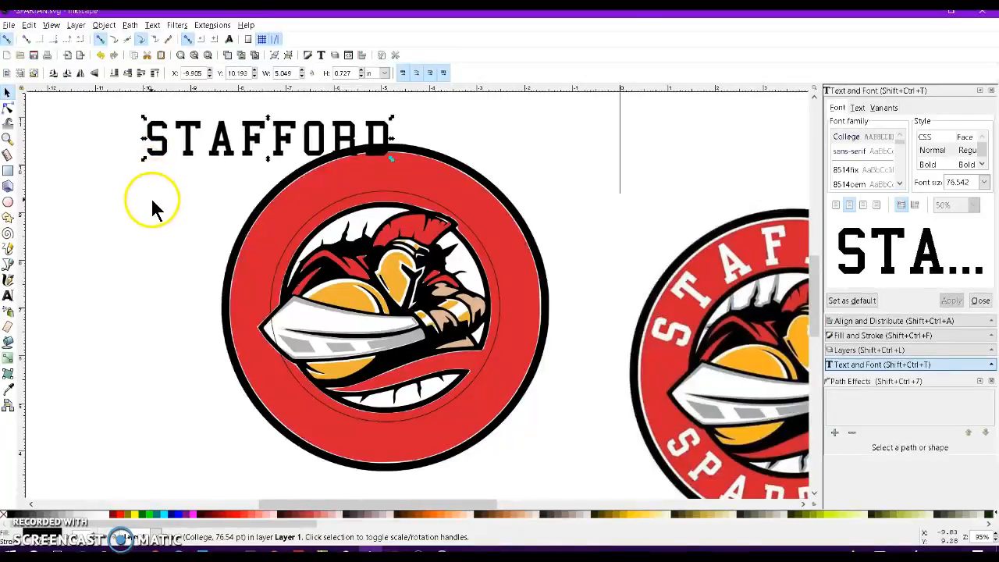
# Put the STAFFORD text on the path of the outline circle around the inner artwork.
pyautogui.keyDown('shift'); pyautogui.click(359, 196); pyautogui.keyUp('shift')
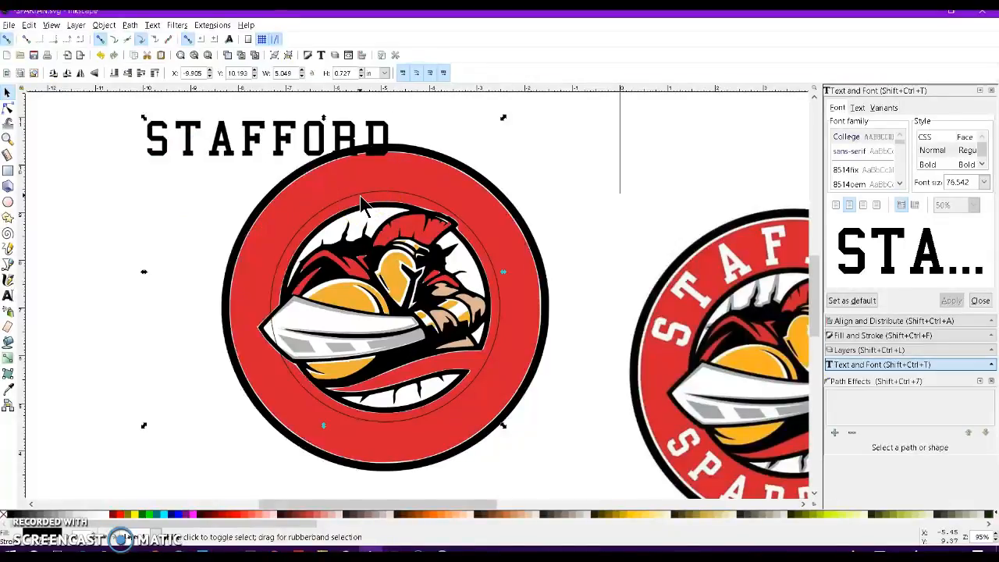
pyautogui.click(131, 26)
pyautogui.moveTo(148, 25)
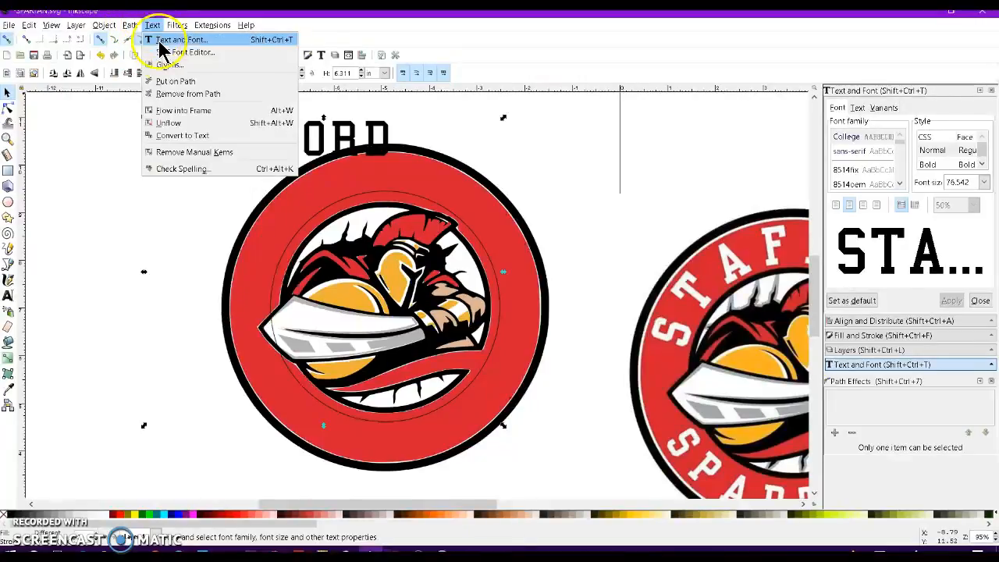
pyautogui.click(173, 82)
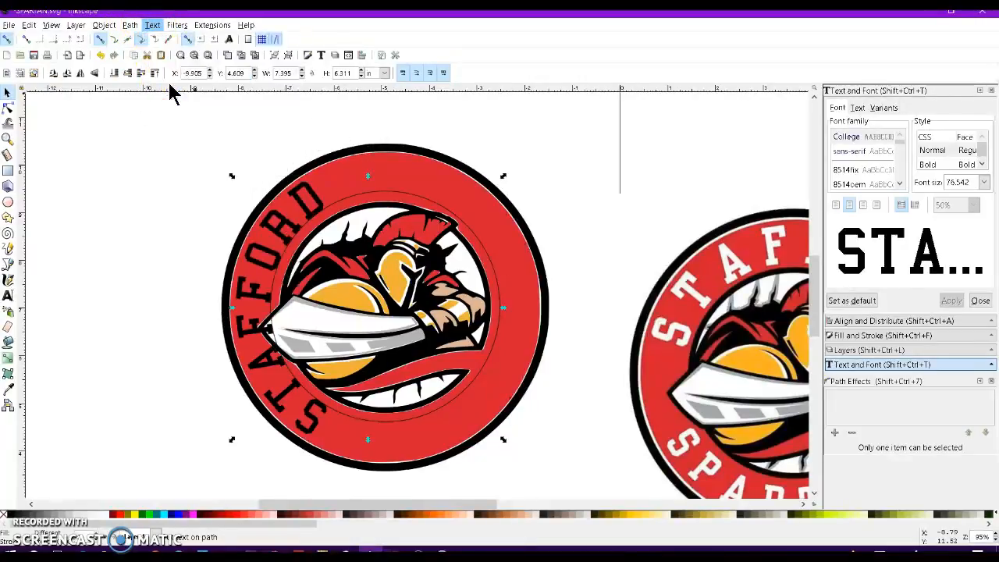
pyautogui.click(198, 203)
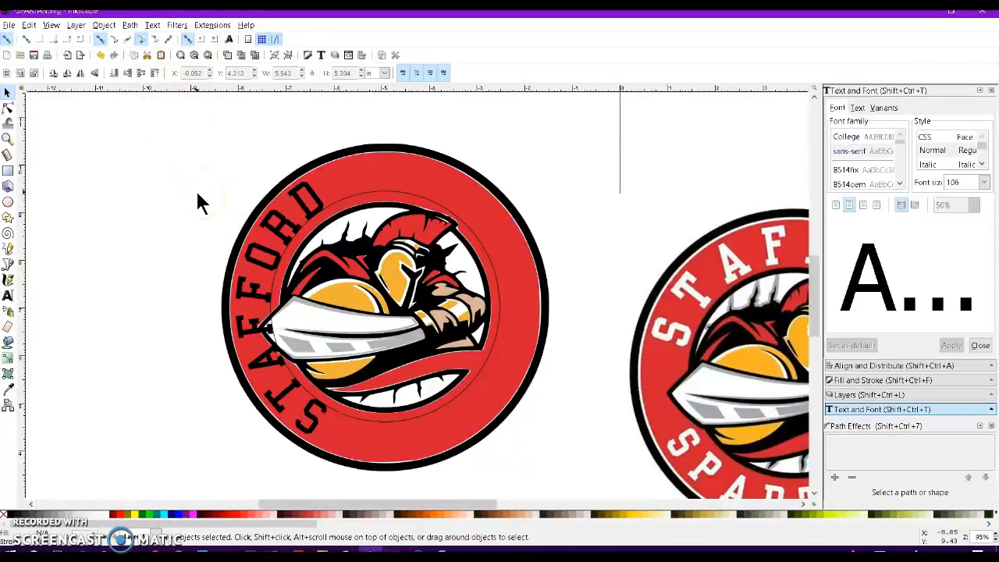
# Rotate the outline circle a quarter turn clockwise so the STAFFORD text arcs across the upper part of the red ring.
pyautogui.click(369, 195)
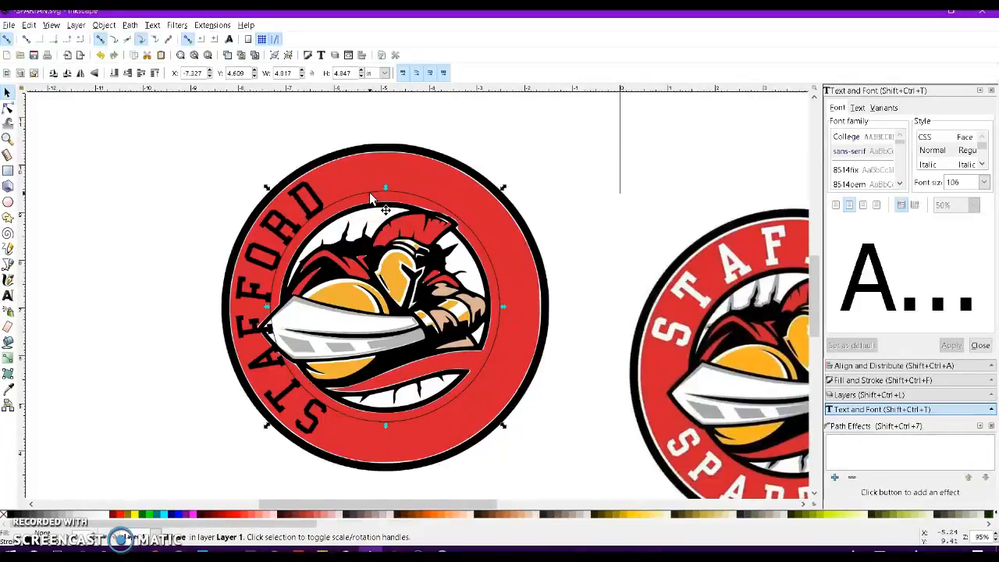
pyautogui.click(369, 192)
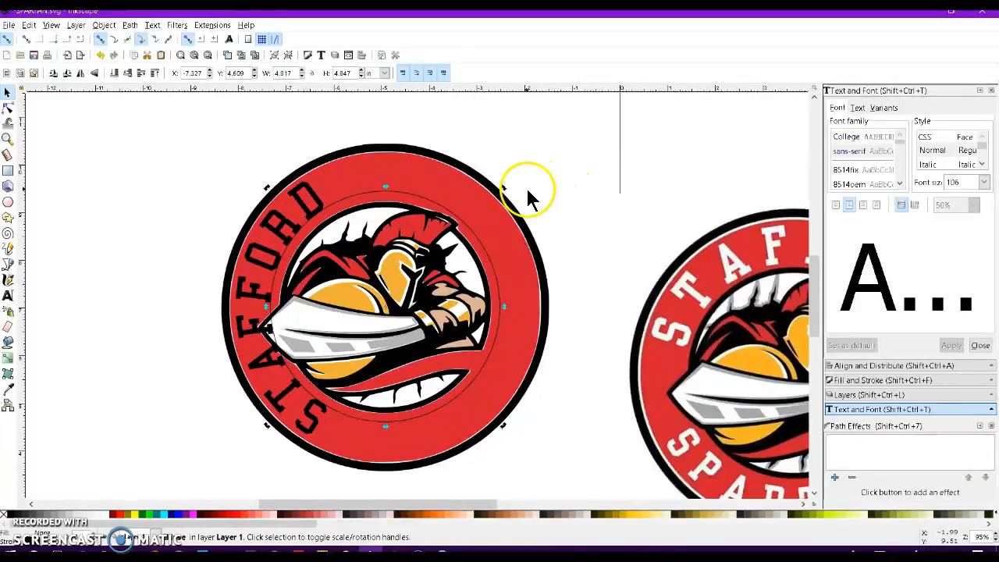
pyautogui.moveTo(505, 191); pyautogui.dragTo(543, 448)
pyautogui.moveTo(539, 443); pyautogui.dragTo(543, 439)
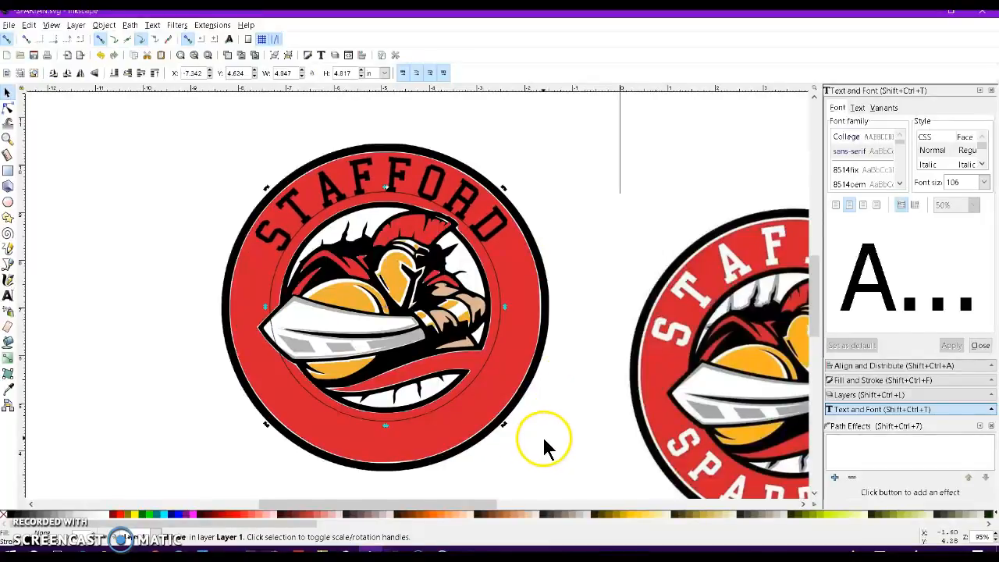
# Increase the letter spacing of the STAFFORD text to 19.50.
pyautogui.scroll(-1, 670, 360)
pyautogui.hscroll(3, 625, 354)
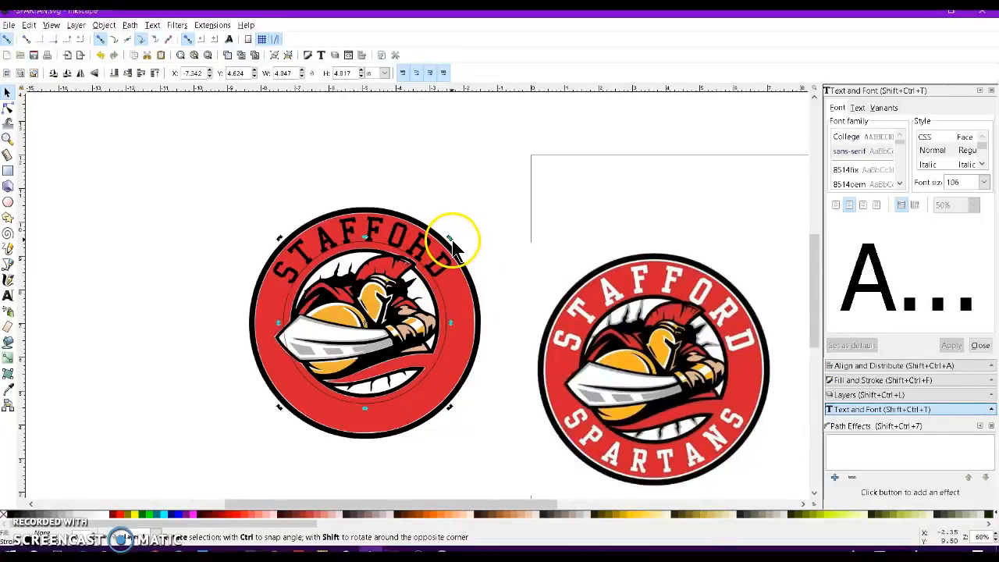
pyautogui.click(435, 270)
pyautogui.keyDown('ctrl'); pyautogui.click(434, 264); pyautogui.keyUp('ctrl')
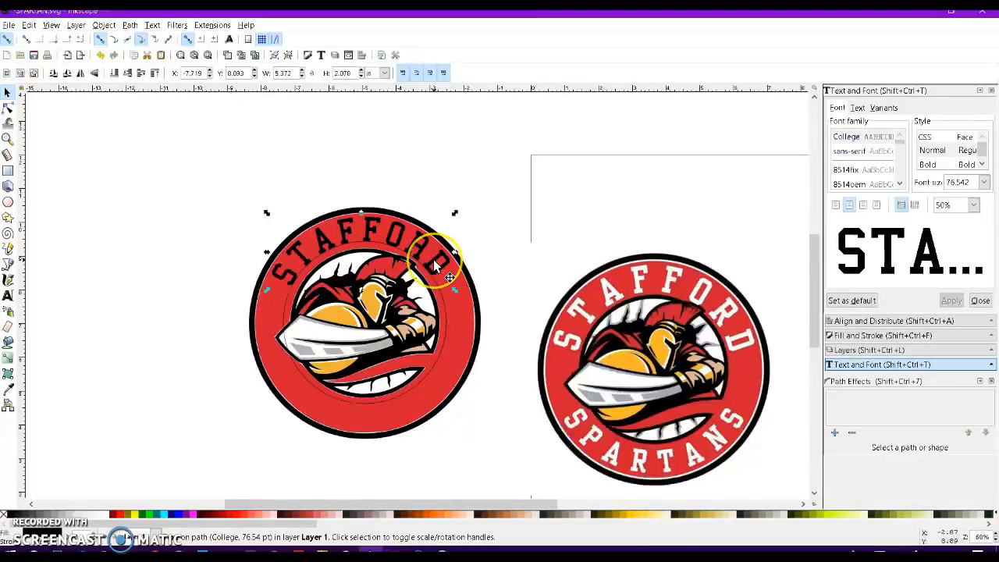
pyautogui.doubleClick(434, 261)
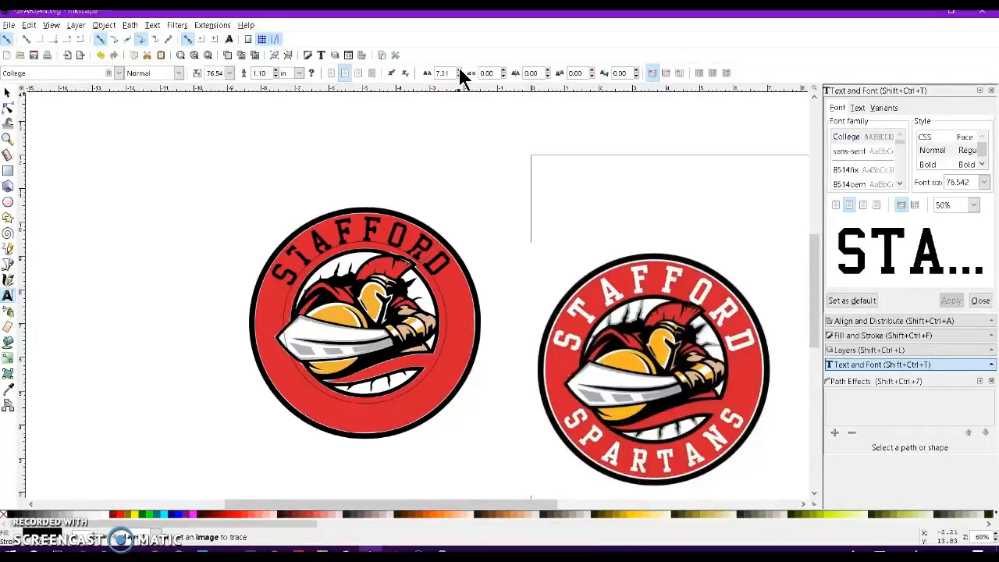
pyautogui.click(458, 68)
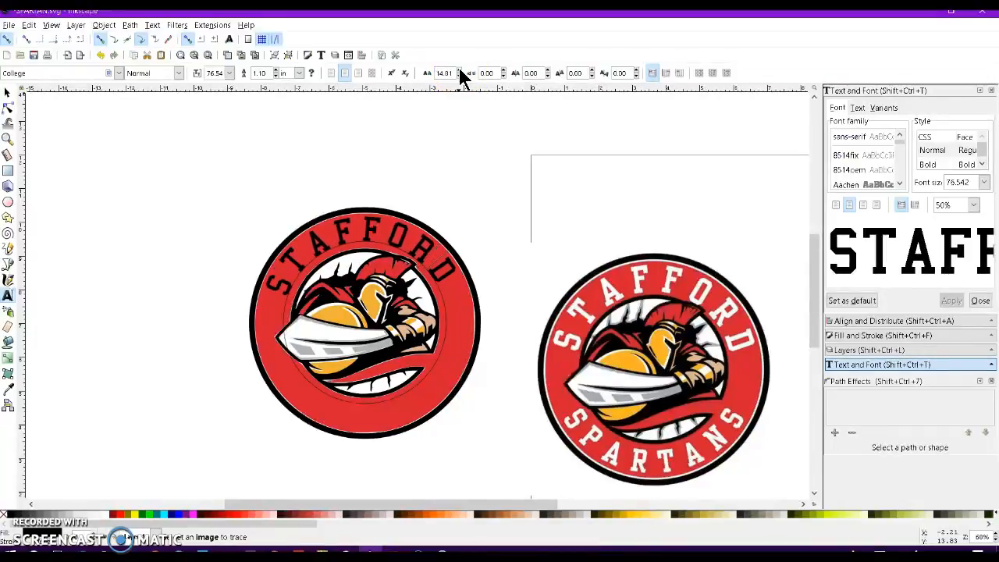
pyautogui.click(459, 70)
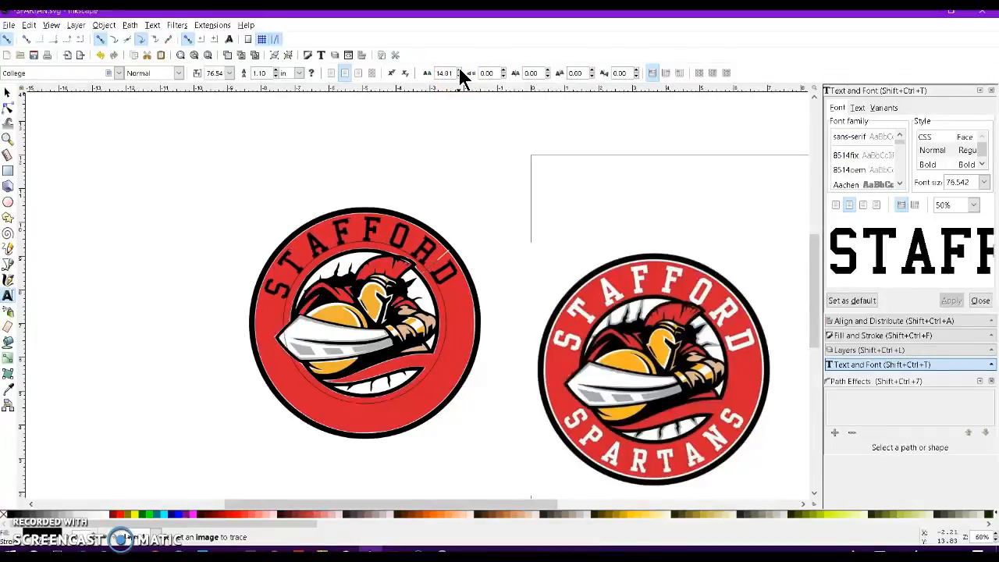
pyautogui.click(459, 68)
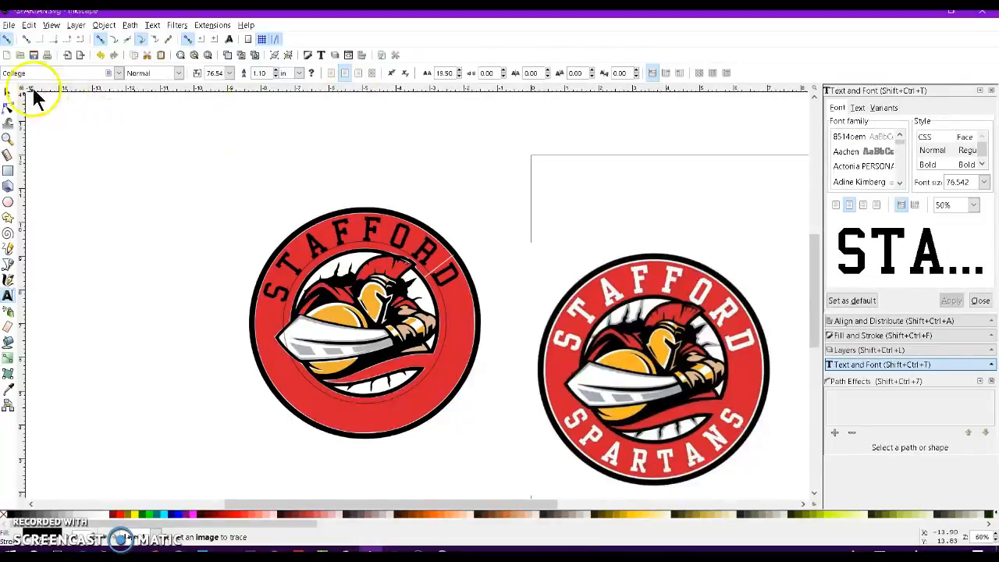
pyautogui.click(8, 96)
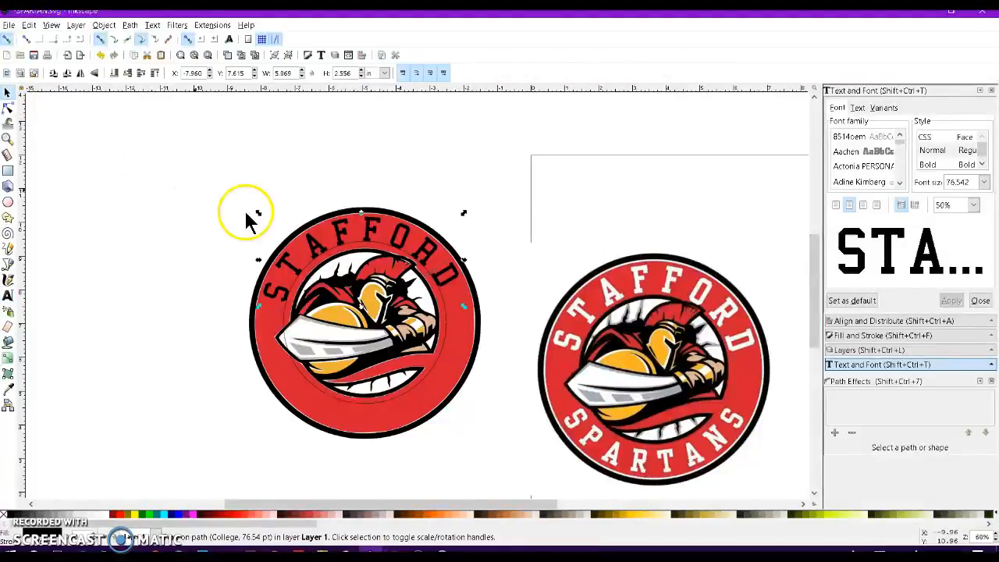
# Rotate the outline circle slightly clockwise to recentre the STAFFORD lettering at the upper part of the ring.
pyautogui.click(487, 312)
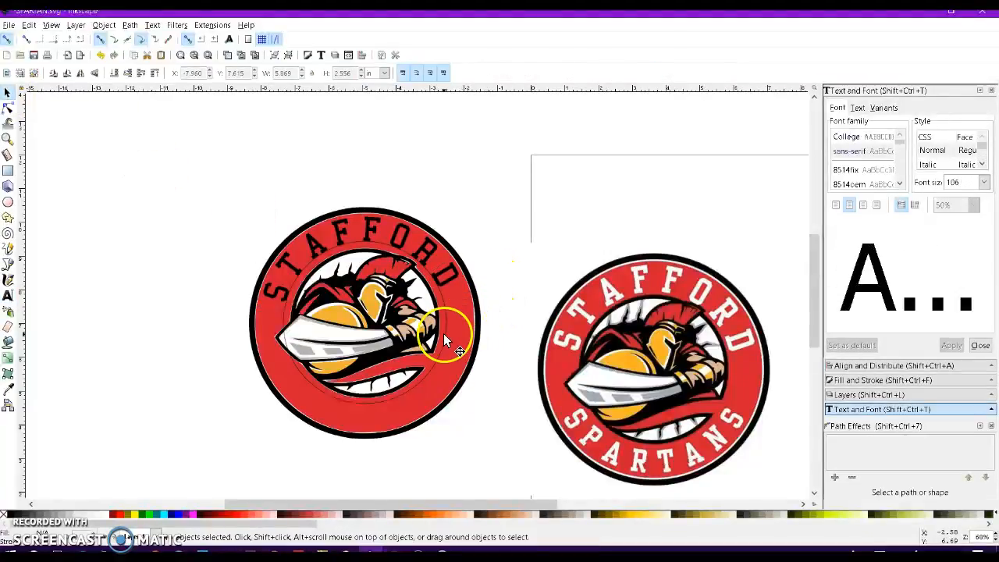
pyautogui.click(443, 333)
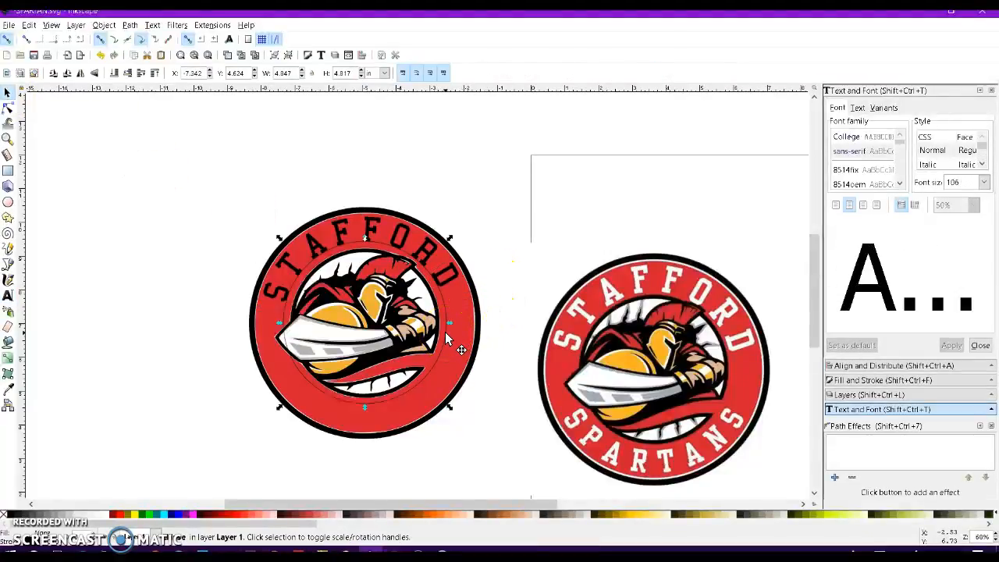
pyautogui.moveTo(449, 238); pyautogui.dragTo(455, 247)
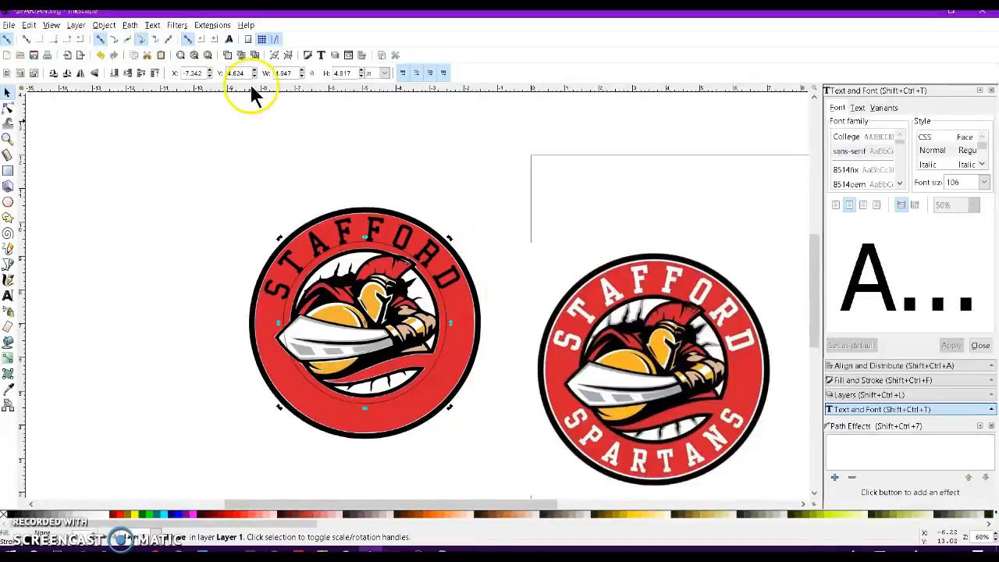
# Convert the STAFFORD text on the outline circle to paths.
pyautogui.click(130, 26)
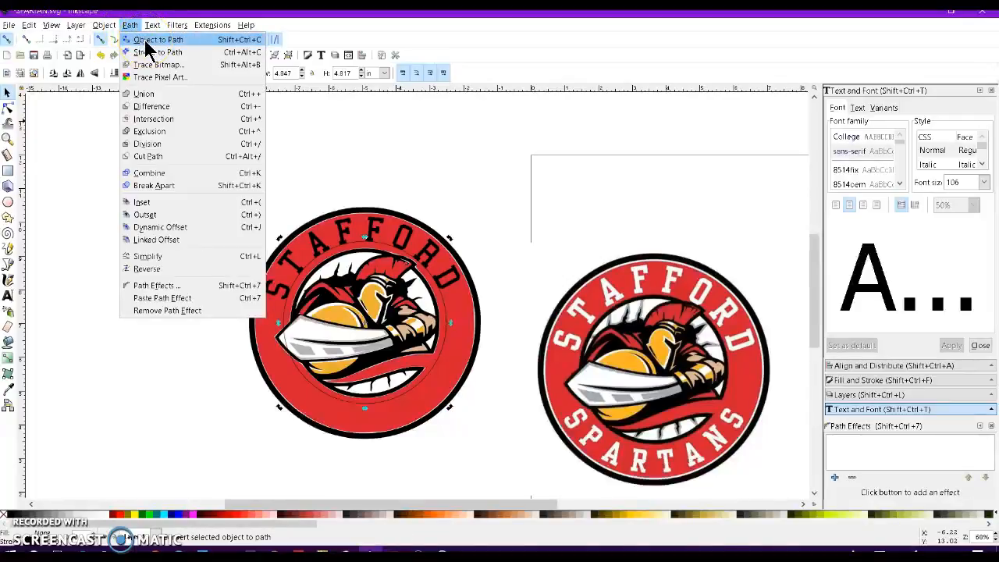
pyautogui.click(149, 40)
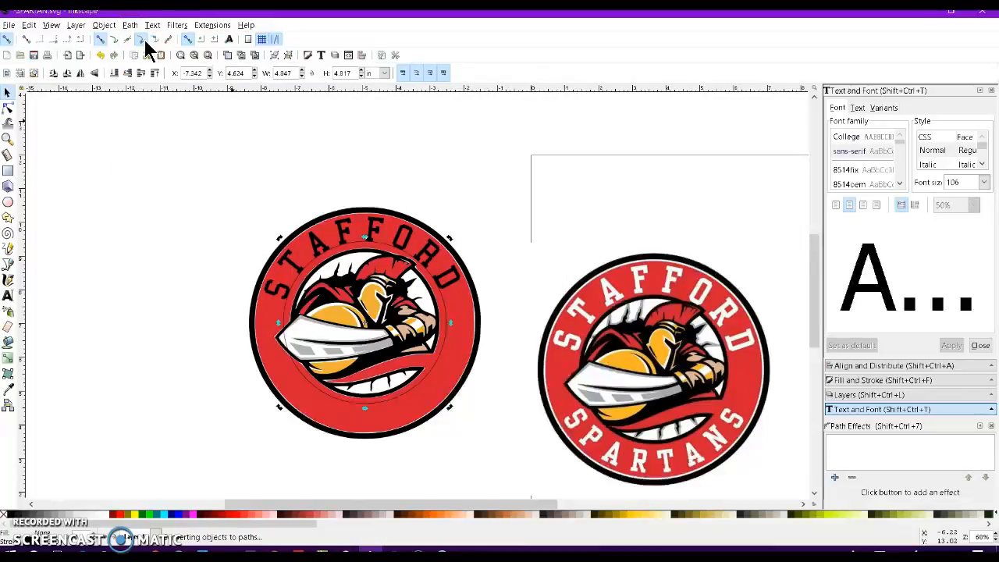
pyautogui.click(268, 140)
pyautogui.click(303, 226)
pyautogui.click(320, 277)
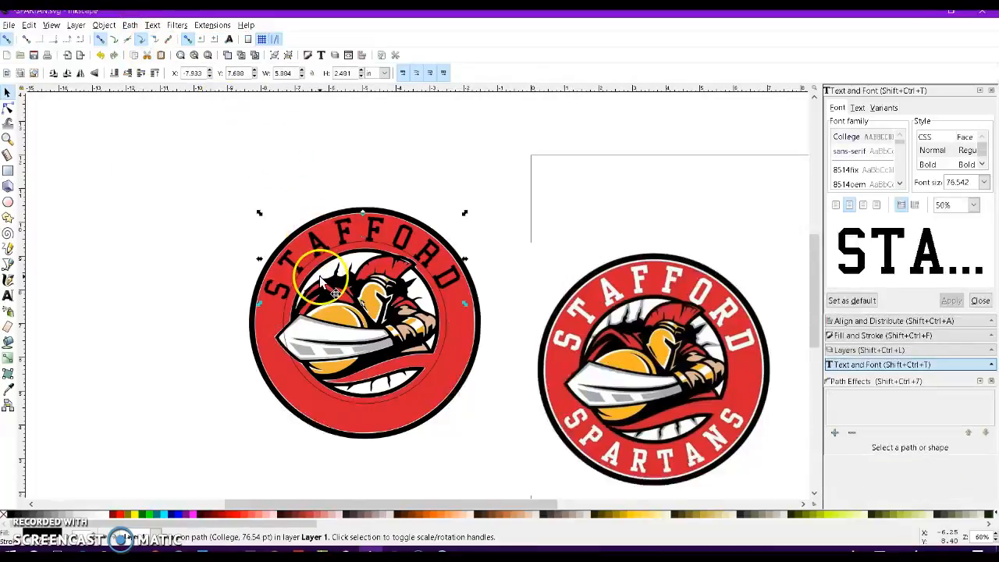
pyautogui.click(130, 25)
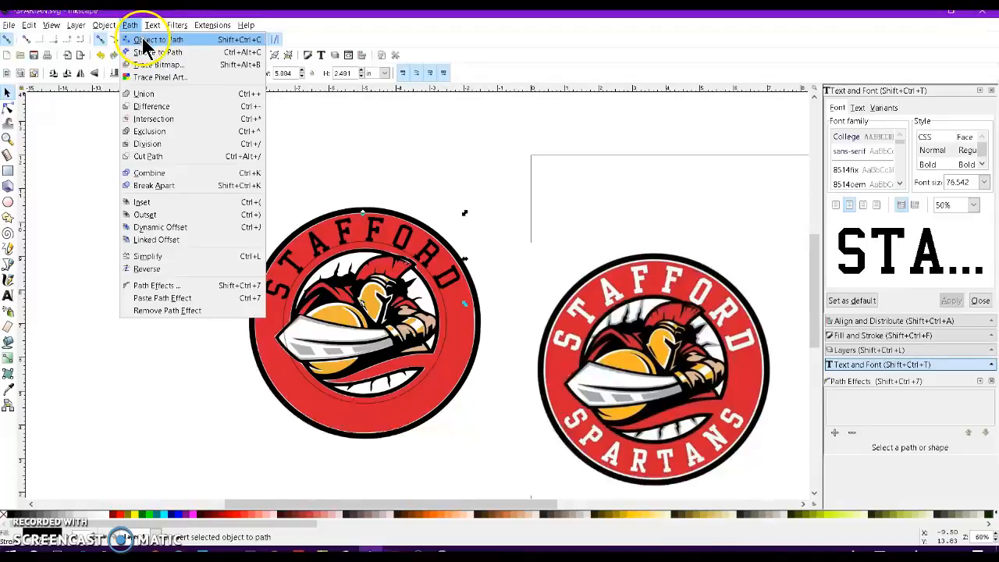
pyautogui.click(142, 39)
pyautogui.click(159, 173)
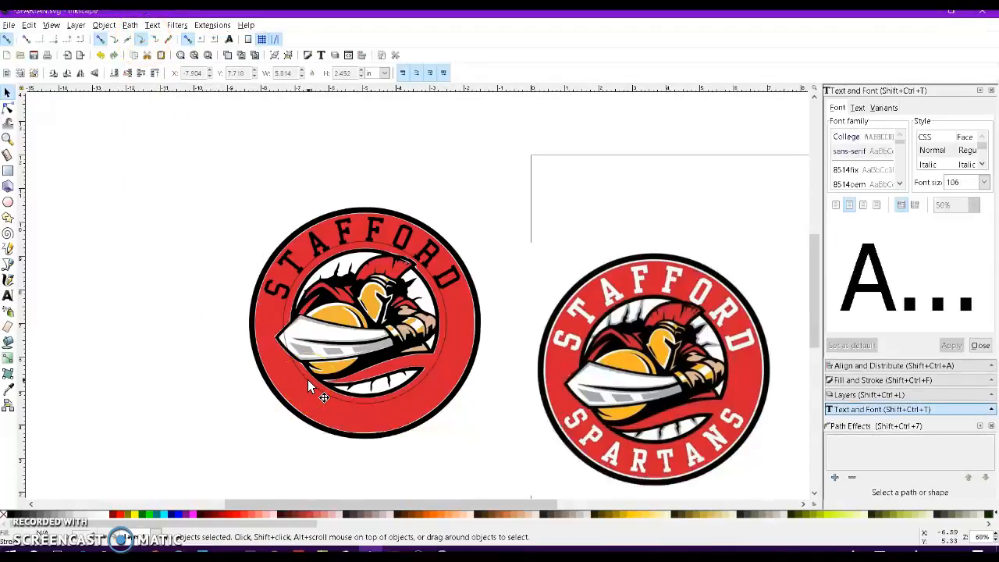
# Fill the STAFFORD lettering with white.
pyautogui.click(308, 379)
pyautogui.click(121, 320)
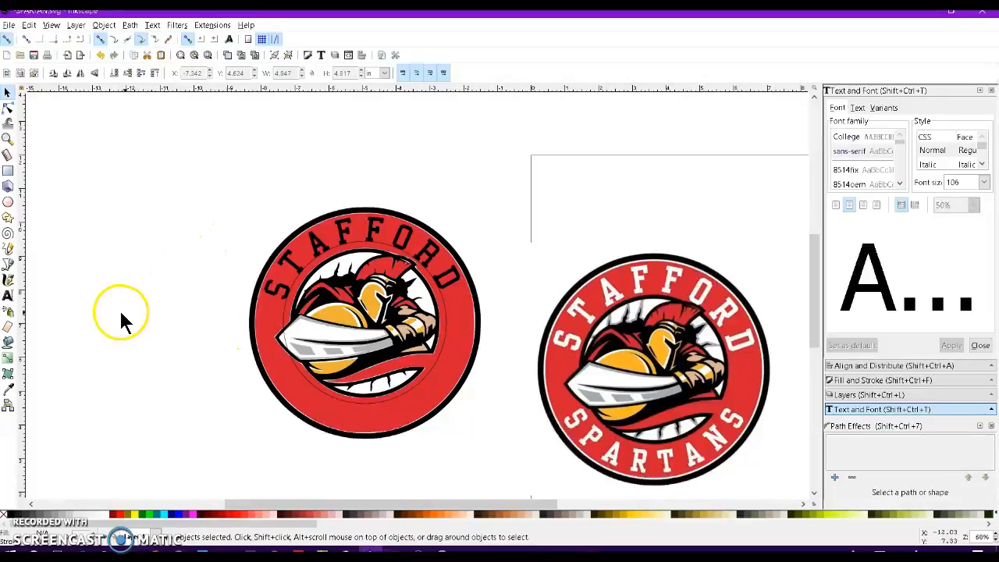
pyautogui.click(284, 259)
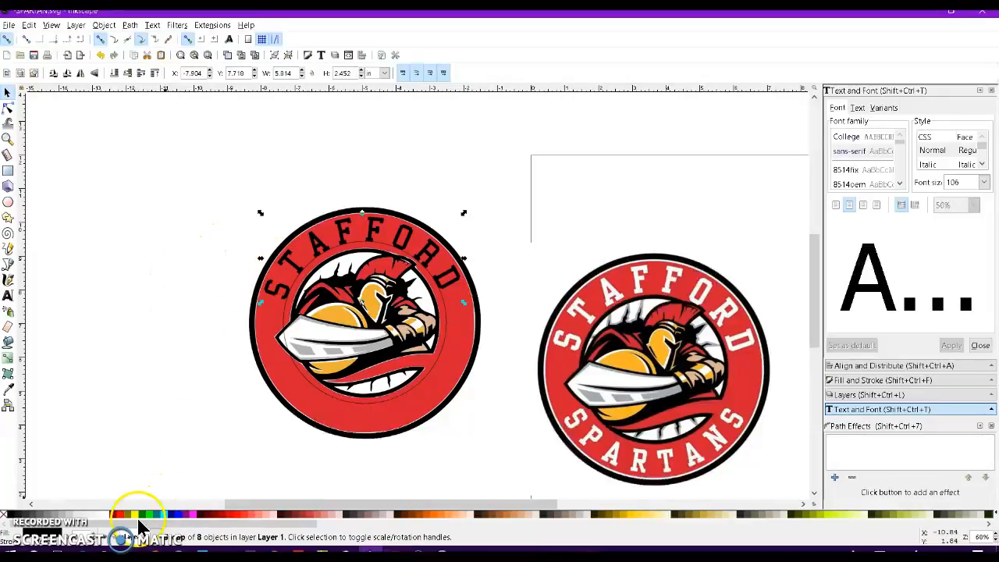
pyautogui.click(110, 515)
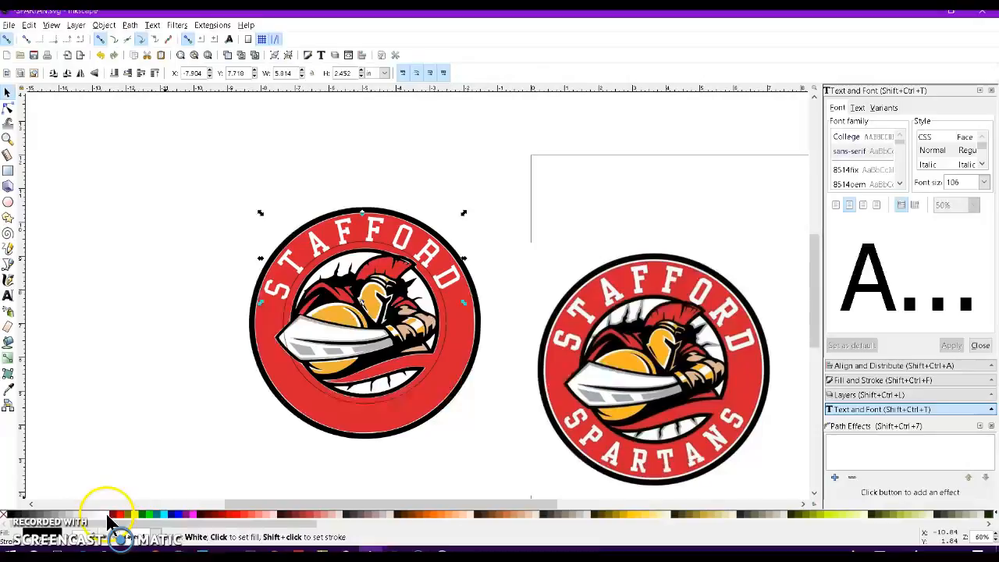
pyautogui.click(110, 322)
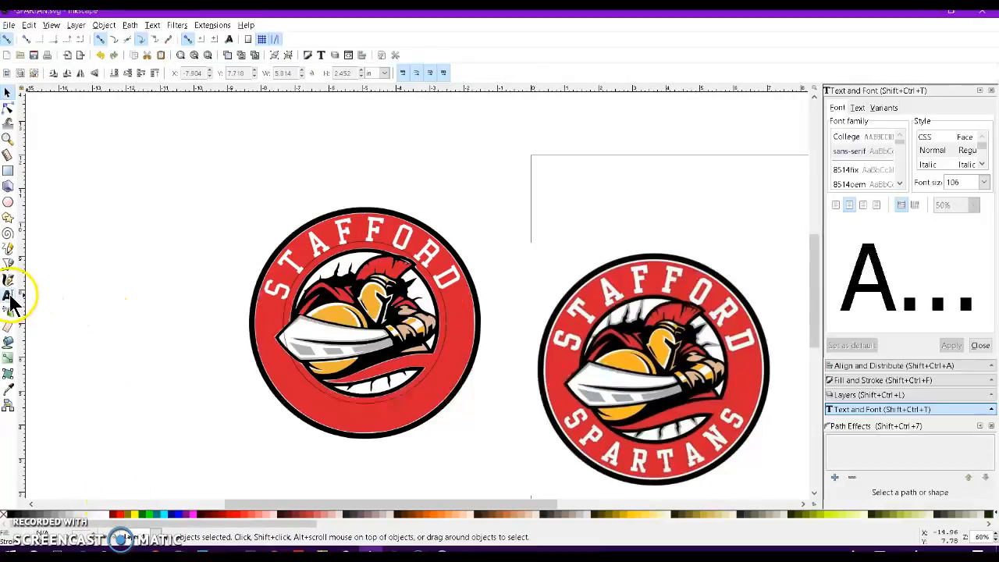
# Add the text SPARTANS beside the recreated logo and set its font to College.
pyautogui.click(7, 295)
pyautogui.write('SPARTANS')
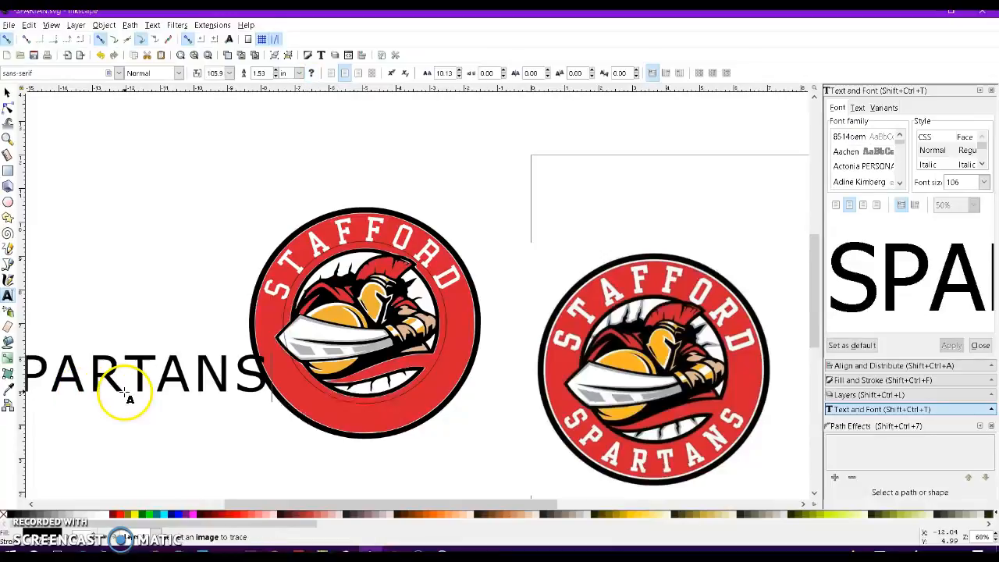
pyautogui.click(8, 92)
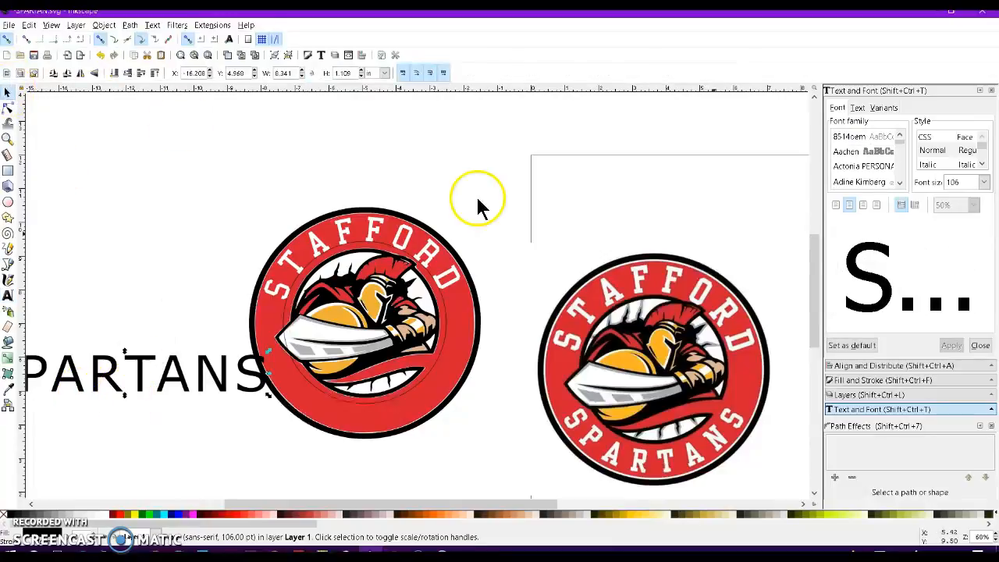
pyautogui.click(856, 153)
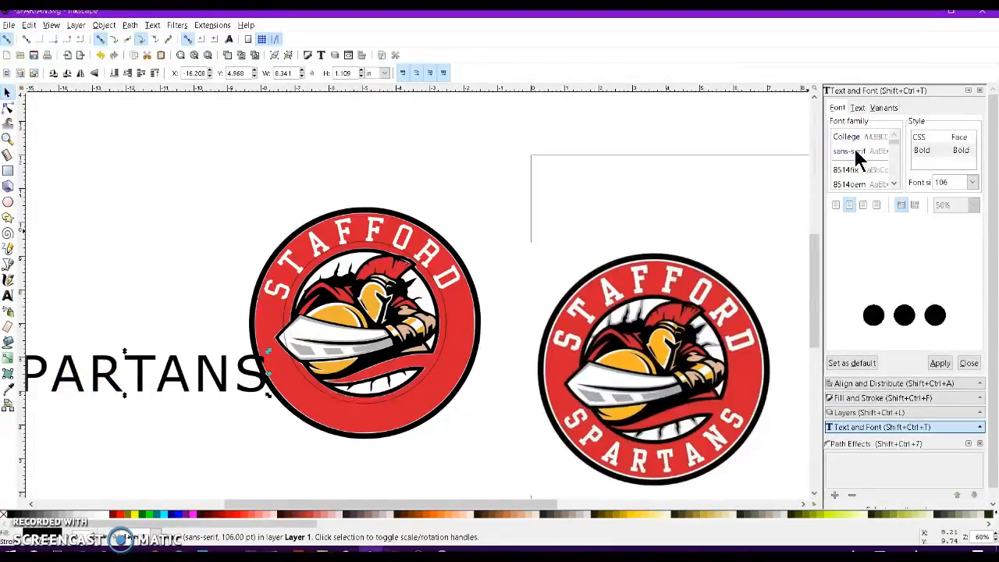
pyautogui.write('COLL')
pyautogui.click(864, 137)
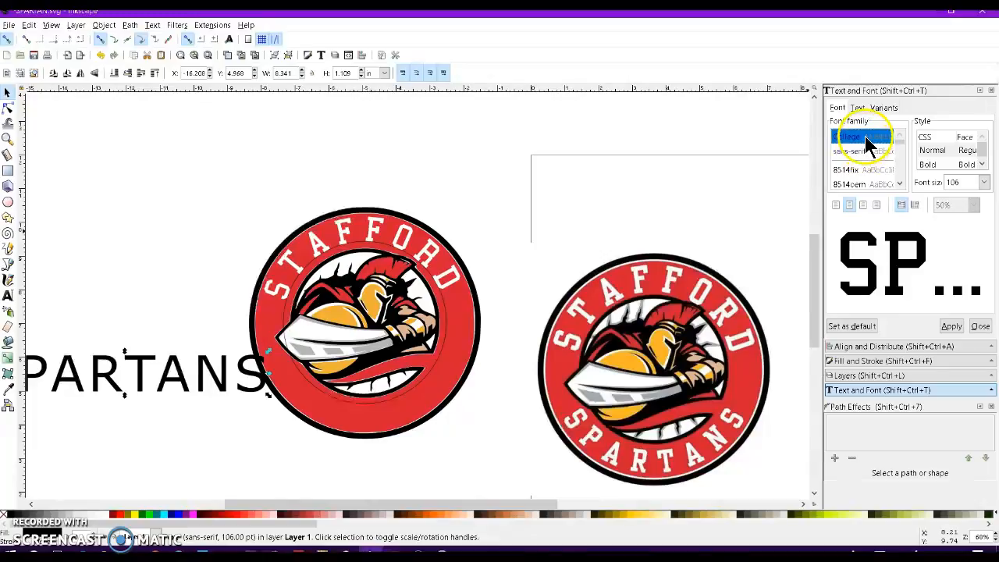
pyautogui.click(952, 328)
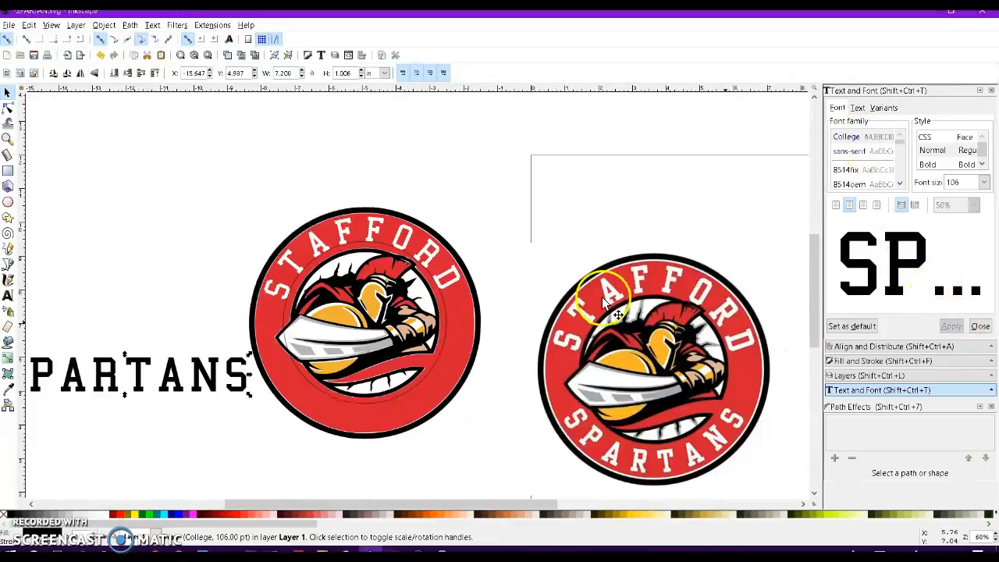
# Scale the SPARTANS text to about 4.44 in wide and put it on the path of the outline circle.
pyautogui.moveTo(251, 355); pyautogui.dragTo(220, 368)
pyautogui.moveTo(159, 381); pyautogui.dragTo(435, 449)
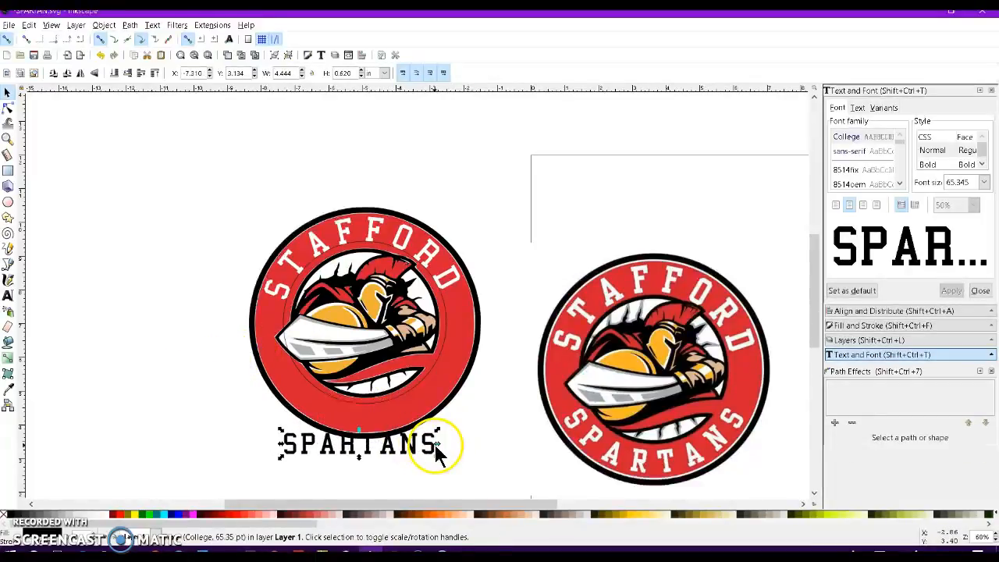
pyautogui.keyDown('shift'); pyautogui.click(401, 395); pyautogui.keyUp('shift')
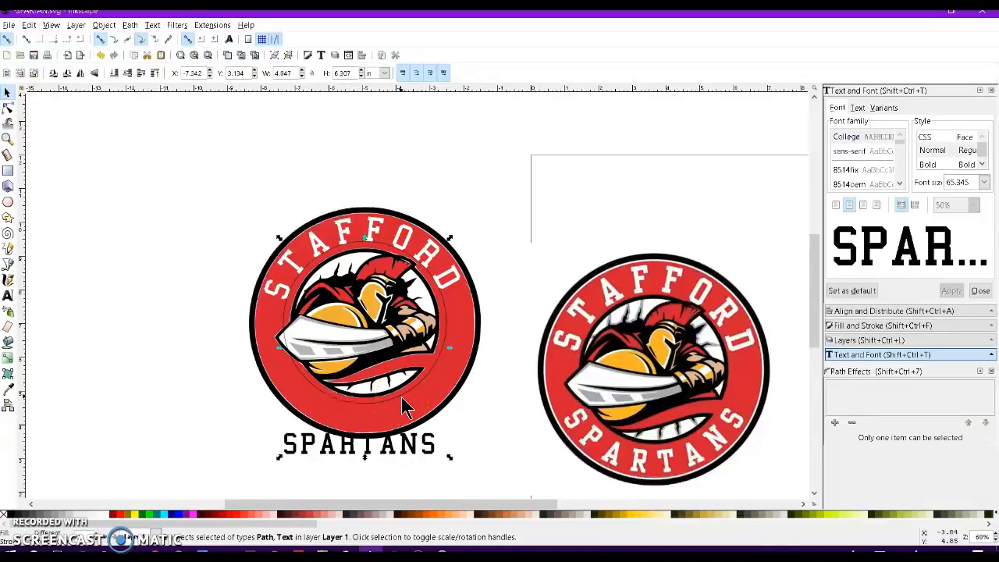
pyautogui.click(152, 25)
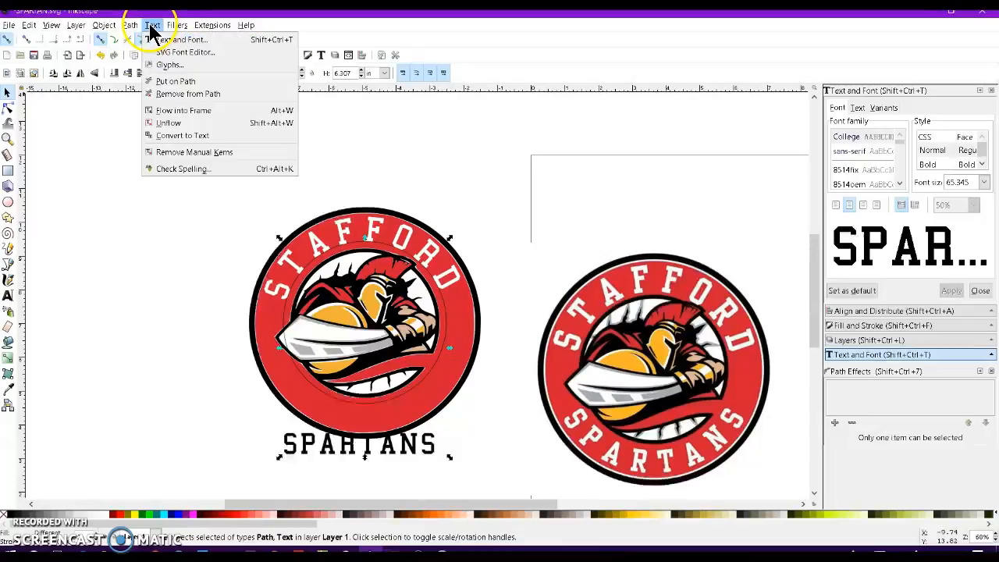
pyautogui.click(175, 82)
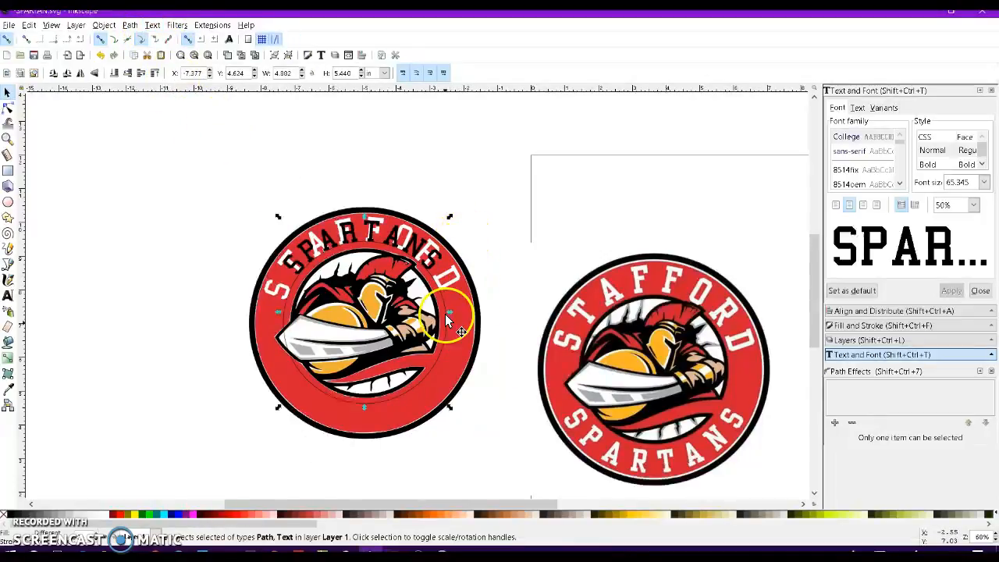
pyautogui.click(505, 350)
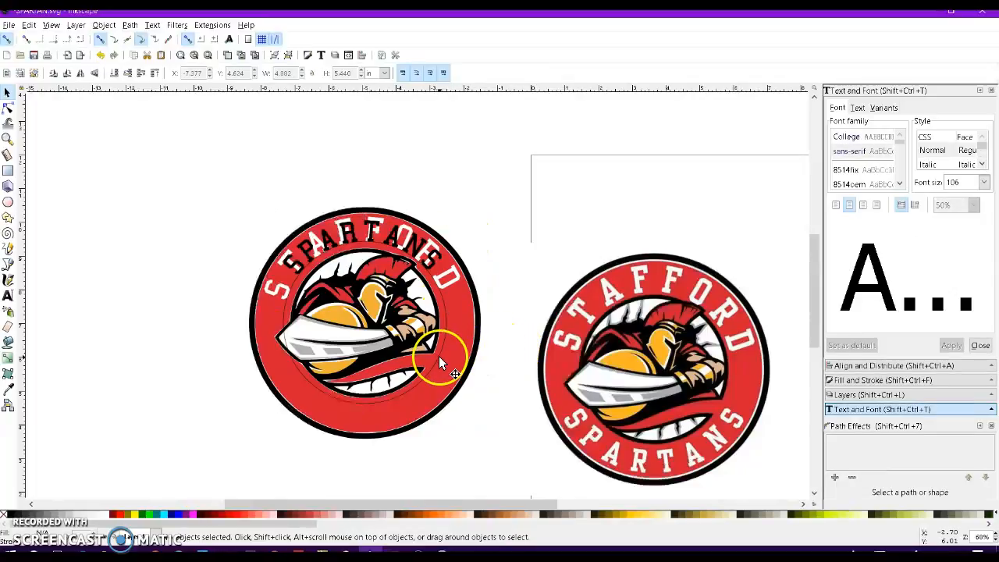
# Rotate the outline circle half a turn so the SPARTANS text runs along the lower part of the red ring.
pyautogui.click(439, 356)
pyautogui.click(454, 316)
pyautogui.moveTo(448, 236); pyautogui.dragTo(249, 435)
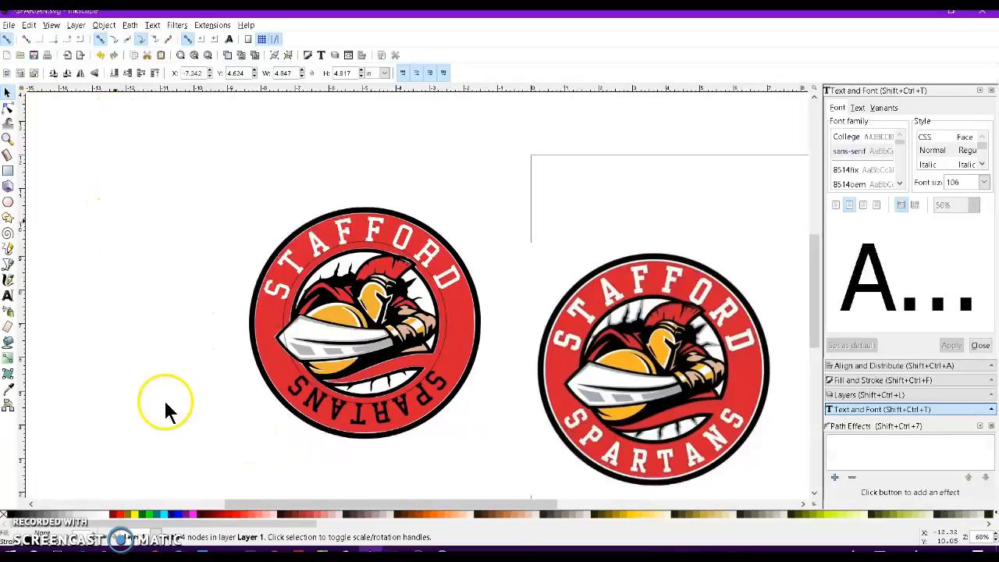
# Flip the outline circle vertically and rotate it half a turn so SPARTANS reads upright along the inside of its lower arc.
pyautogui.click(313, 412)
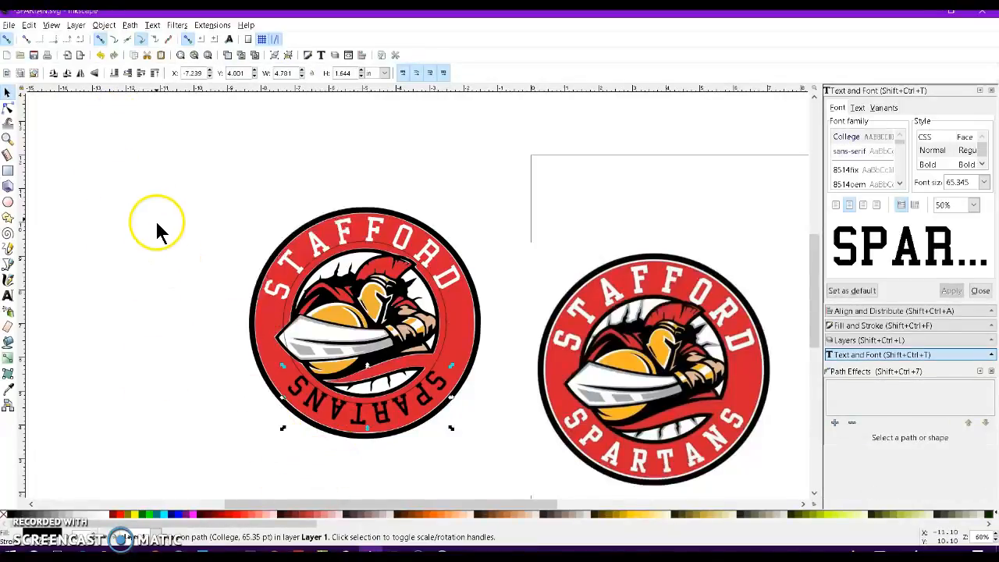
pyautogui.click(283, 320)
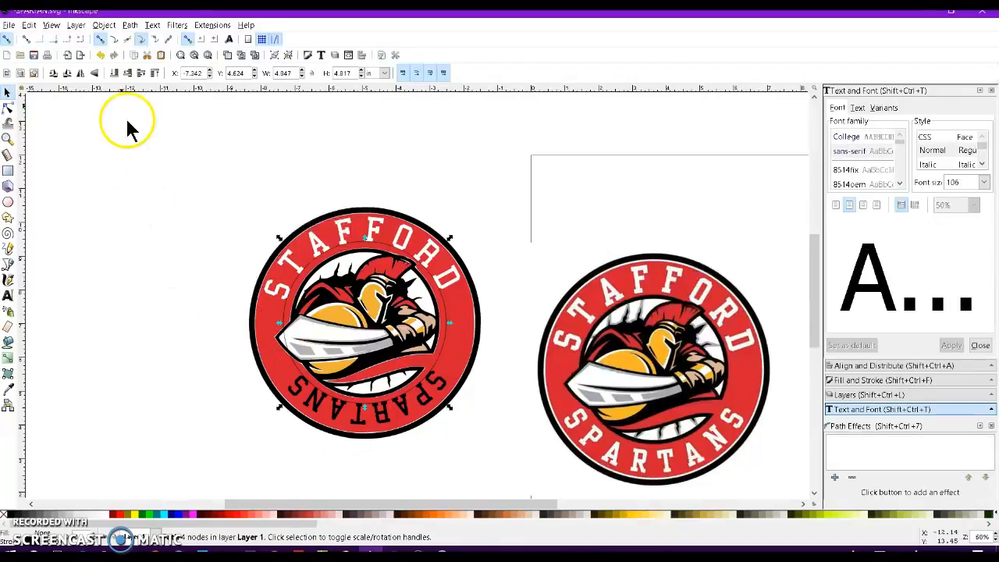
pyautogui.click(96, 74)
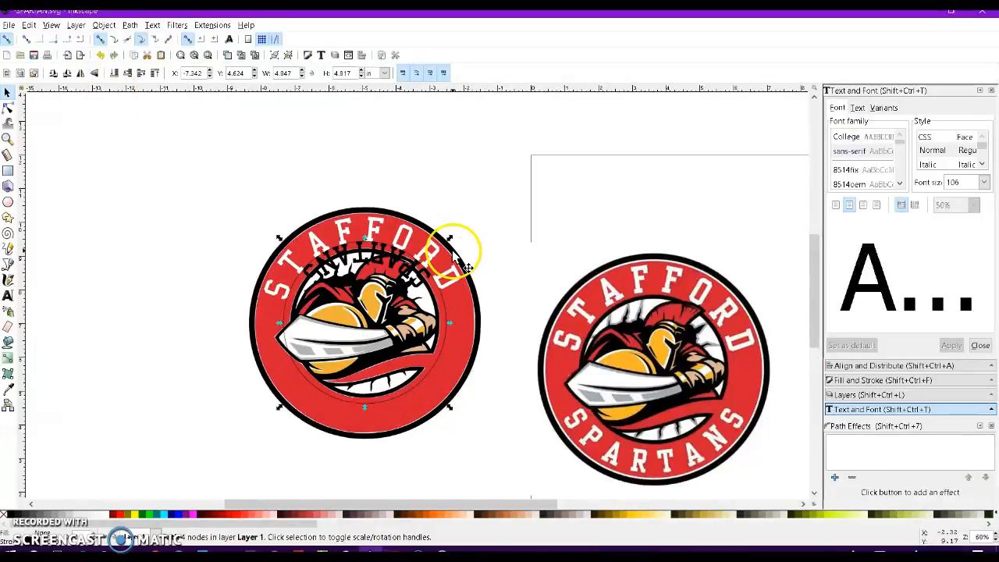
pyautogui.click(420, 382)
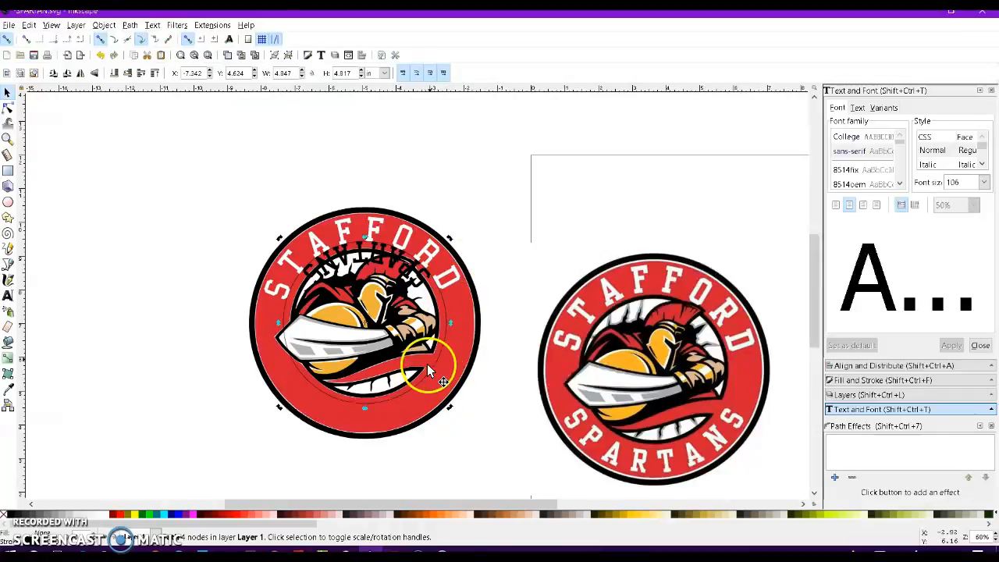
pyautogui.moveTo(451, 243); pyautogui.dragTo(266, 442)
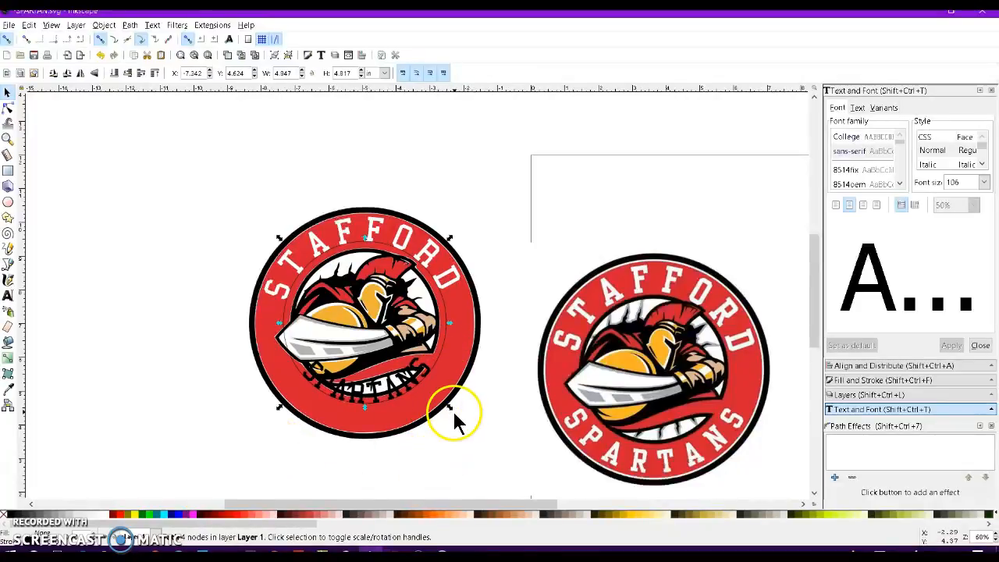
# Scale the outline circle to about 6.24 in wide and set the letter spacing of the SPARTANS text to 36.46.
pyautogui.moveTo(450, 407); pyautogui.dragTo(469, 457)
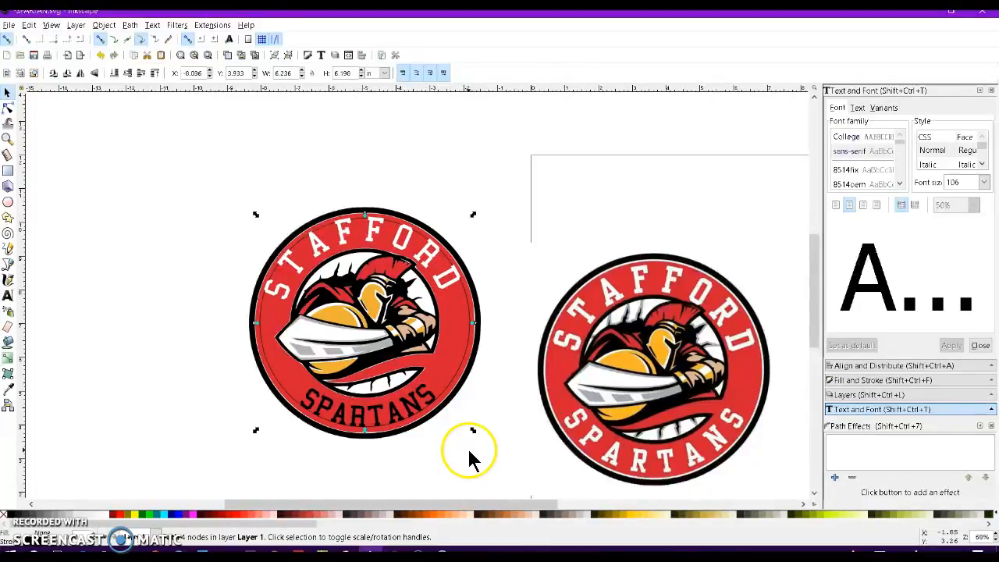
pyautogui.click(467, 447)
pyautogui.click(420, 405)
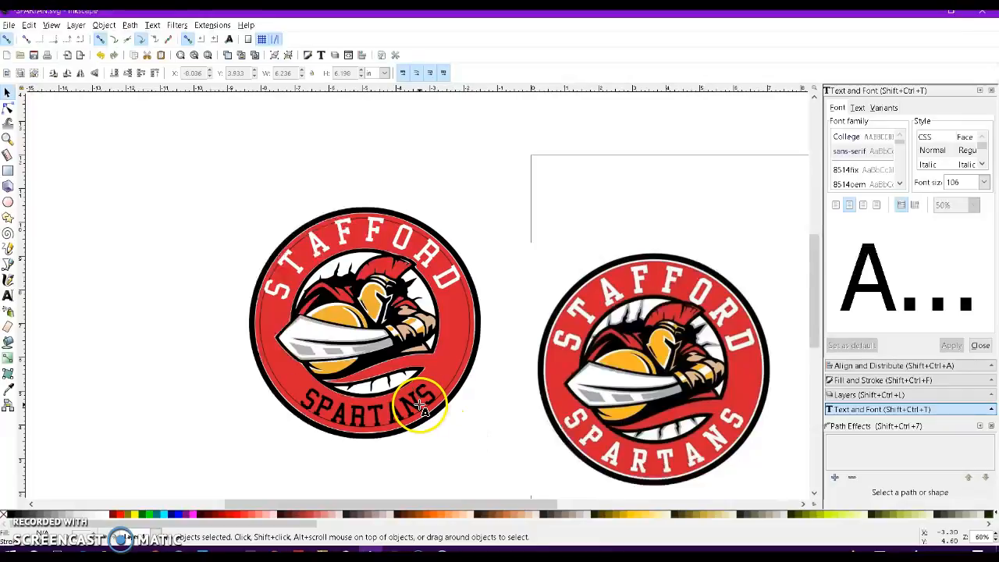
pyautogui.doubleClick(420, 405)
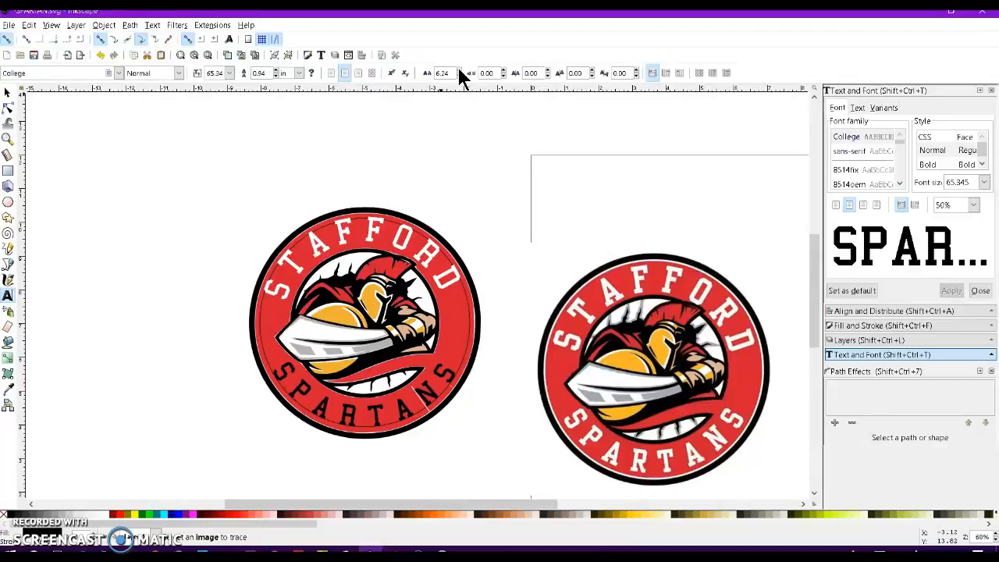
pyautogui.click(458, 69)
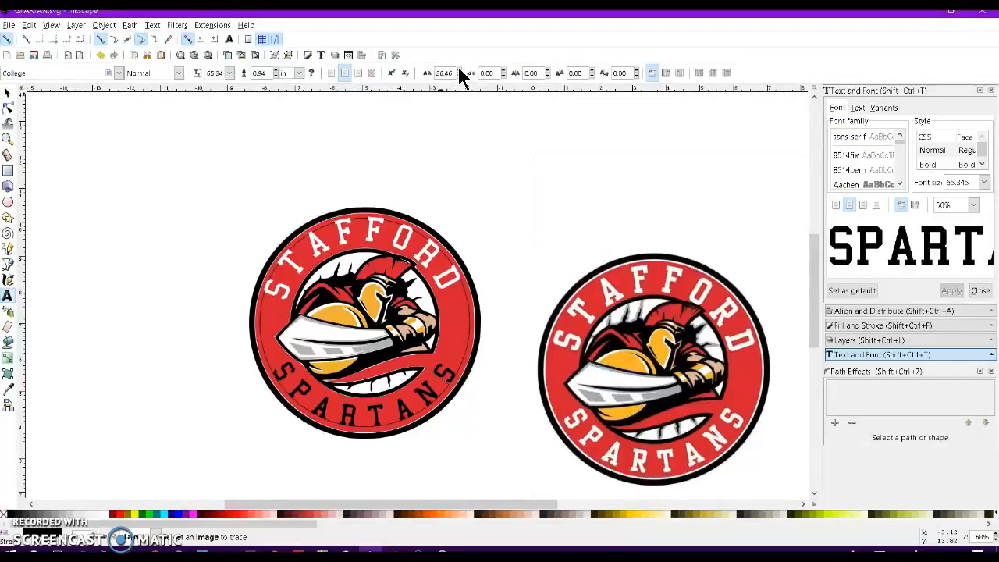
# Convert the SPARTANS text on the circle to path outlines.
pyautogui.click(8, 93)
pyautogui.click(129, 25)
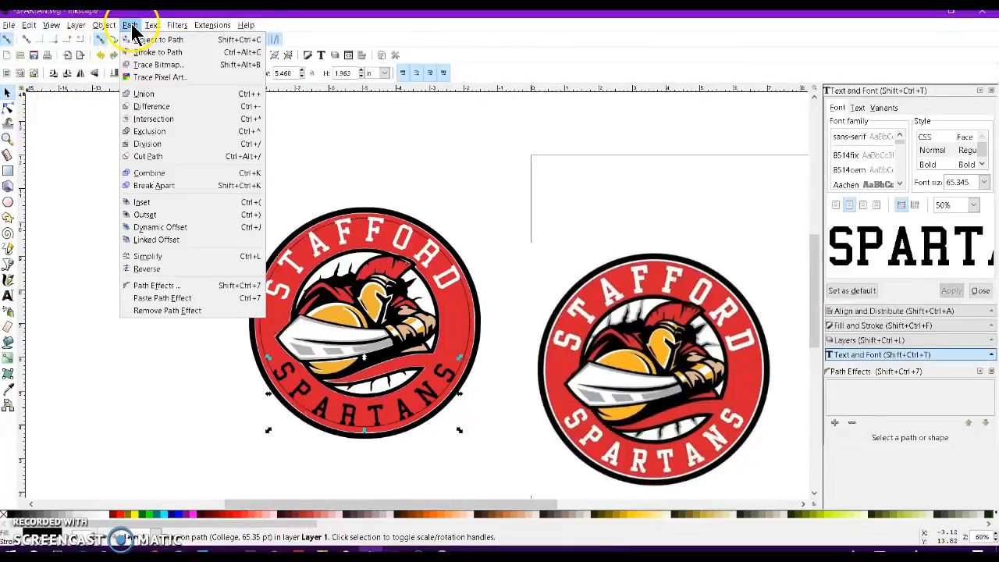
pyautogui.click(146, 40)
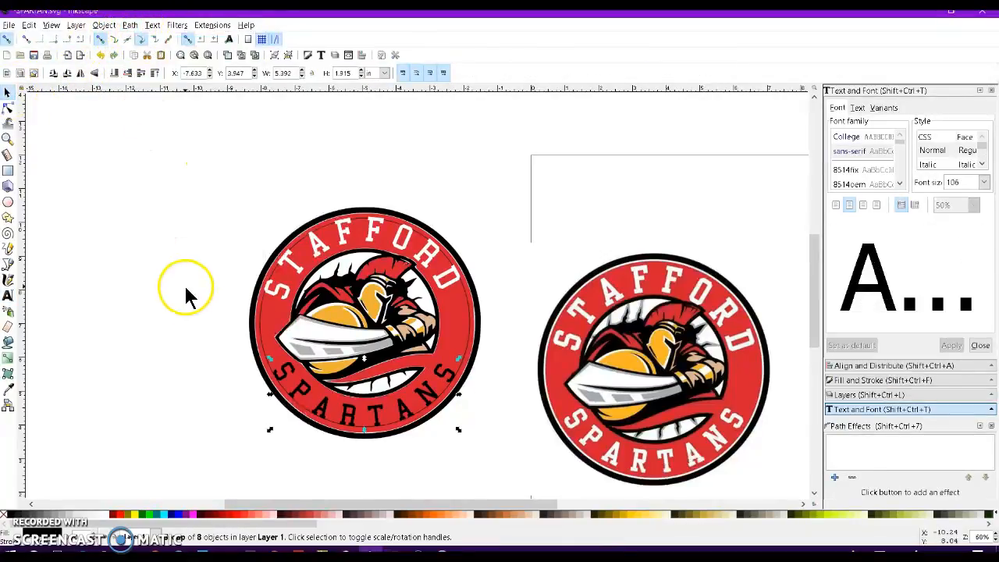
# Delete the outline circle that guided the text and fill the SPARTANS lettering with white.
pyautogui.click(261, 338)
pyautogui.click(273, 360)
pyautogui.click(254, 404)
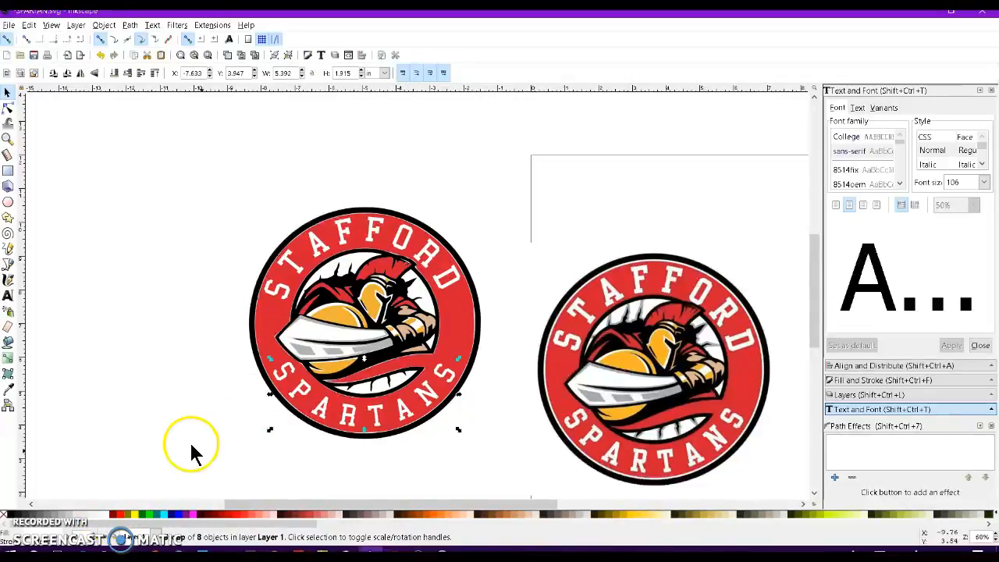
# Group all the objects of the recreated logo, including both lettering arcs.
pyautogui.moveTo(209, 164); pyautogui.dragTo(511, 477)
pyautogui.press('ctrl')
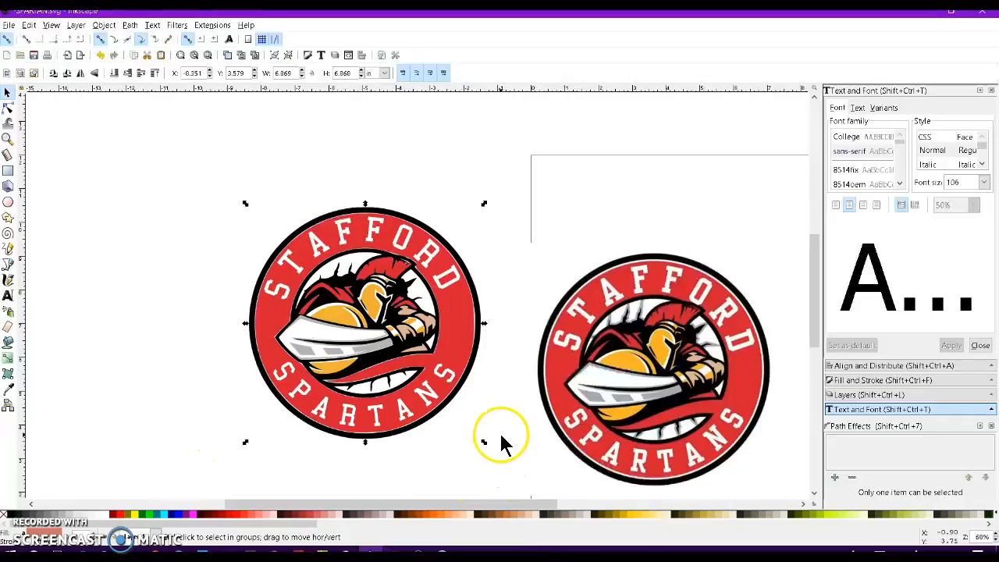
pyautogui.hotkey('ctrl', 'g')
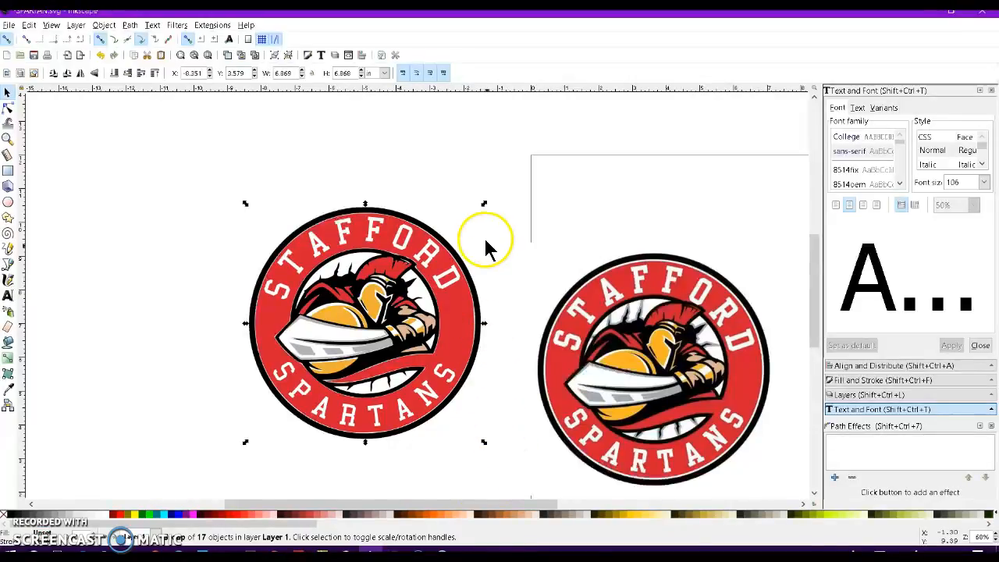
# Enlarge the grouped logo to about 10.39 in wide and move it clear of the original image.
pyautogui.moveTo(482, 202); pyautogui.dragTo(574, 147)
pyautogui.moveTo(508, 297); pyautogui.dragTo(442, 298)
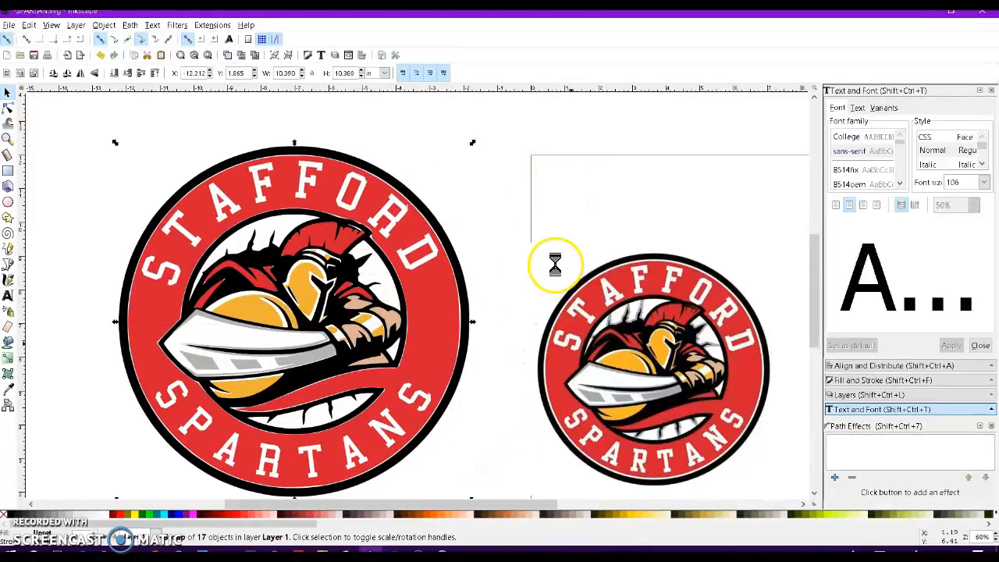
pyautogui.click(366, 302)
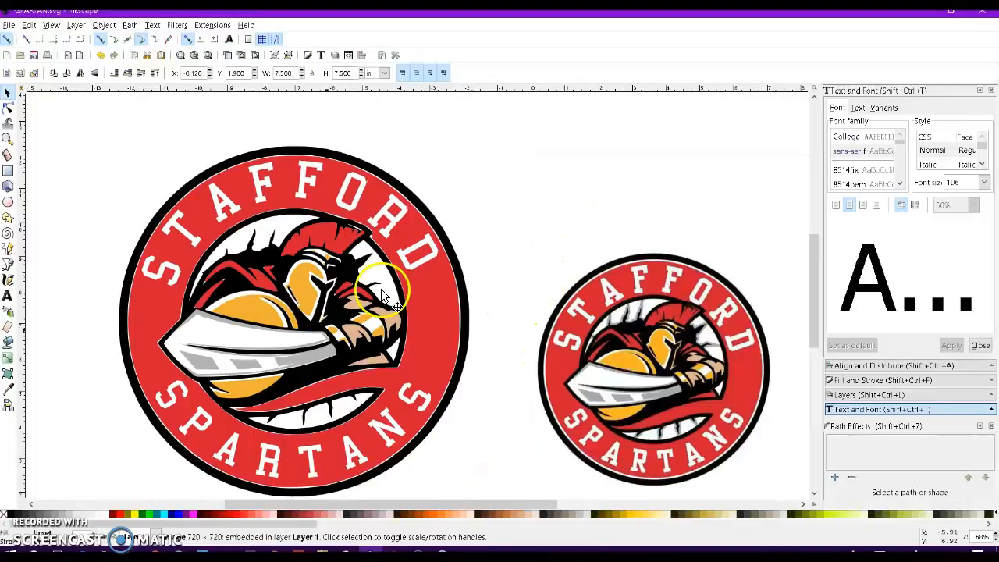